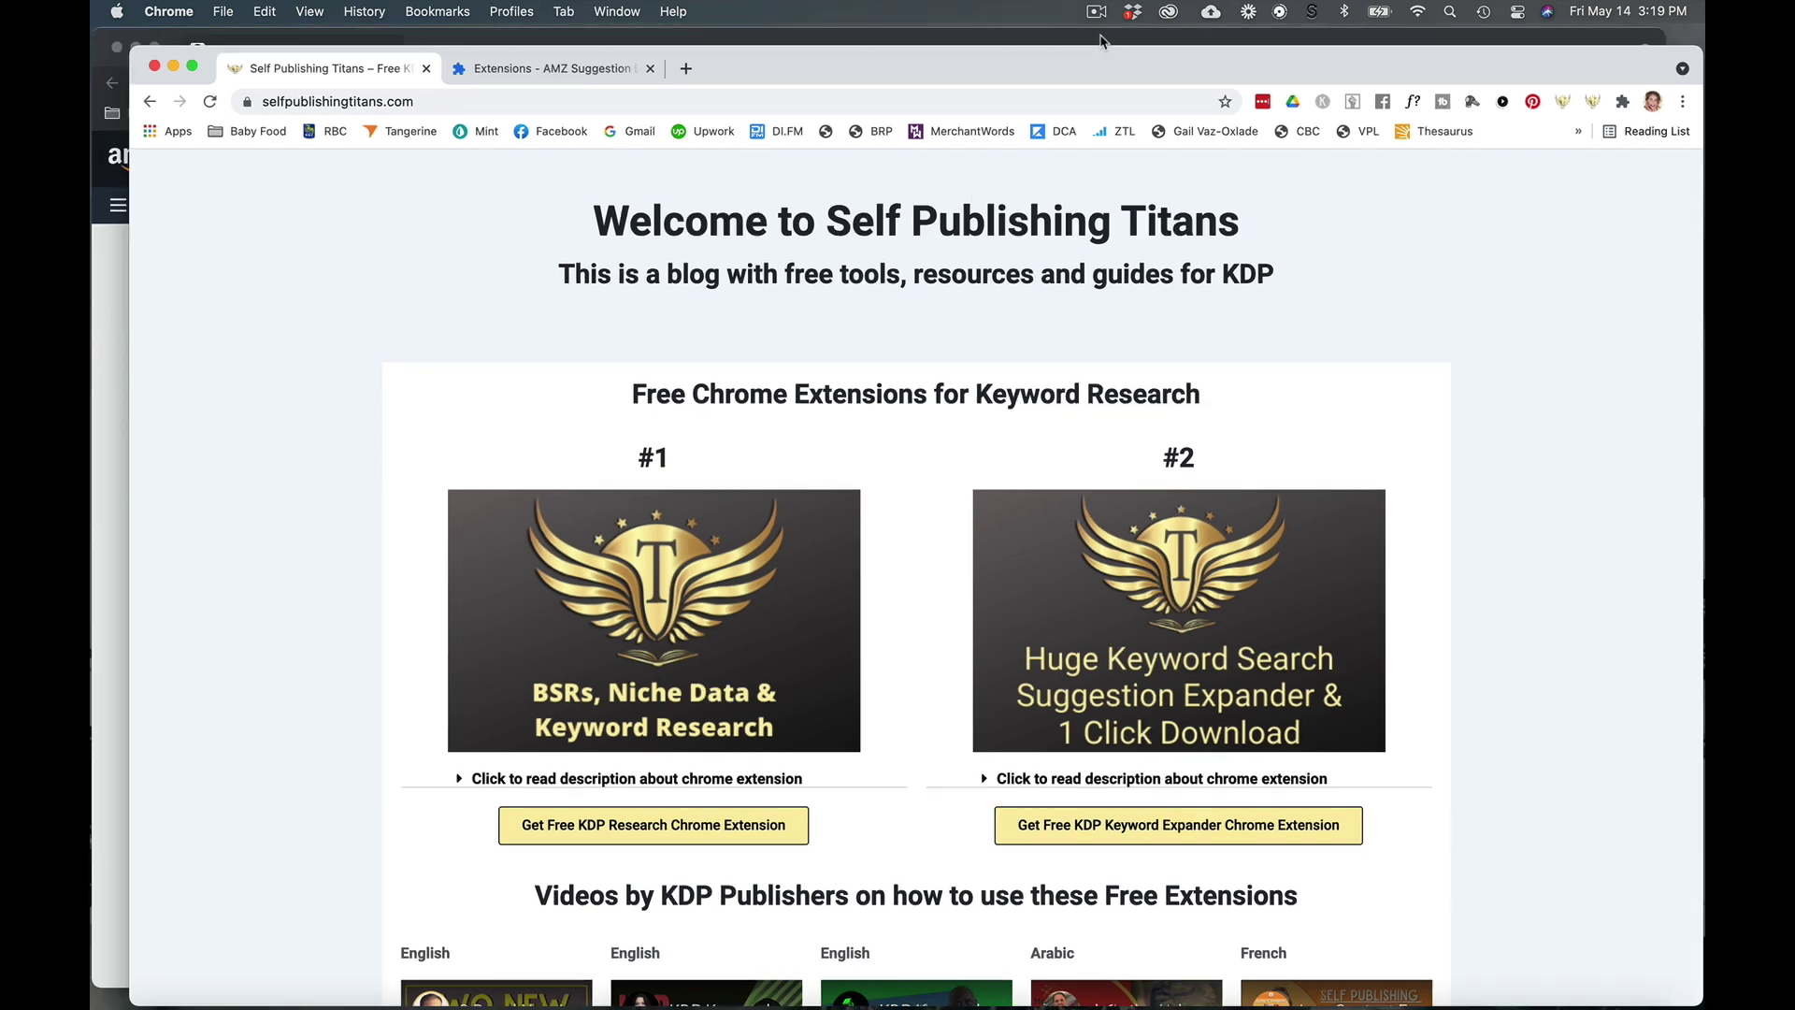
Switch to the Amazon window and search the Books department for 'daily planners'.
{"action": "key", "text": "ctrl+Up"}
{"action": "left_click", "coordinate": [525, 579]}
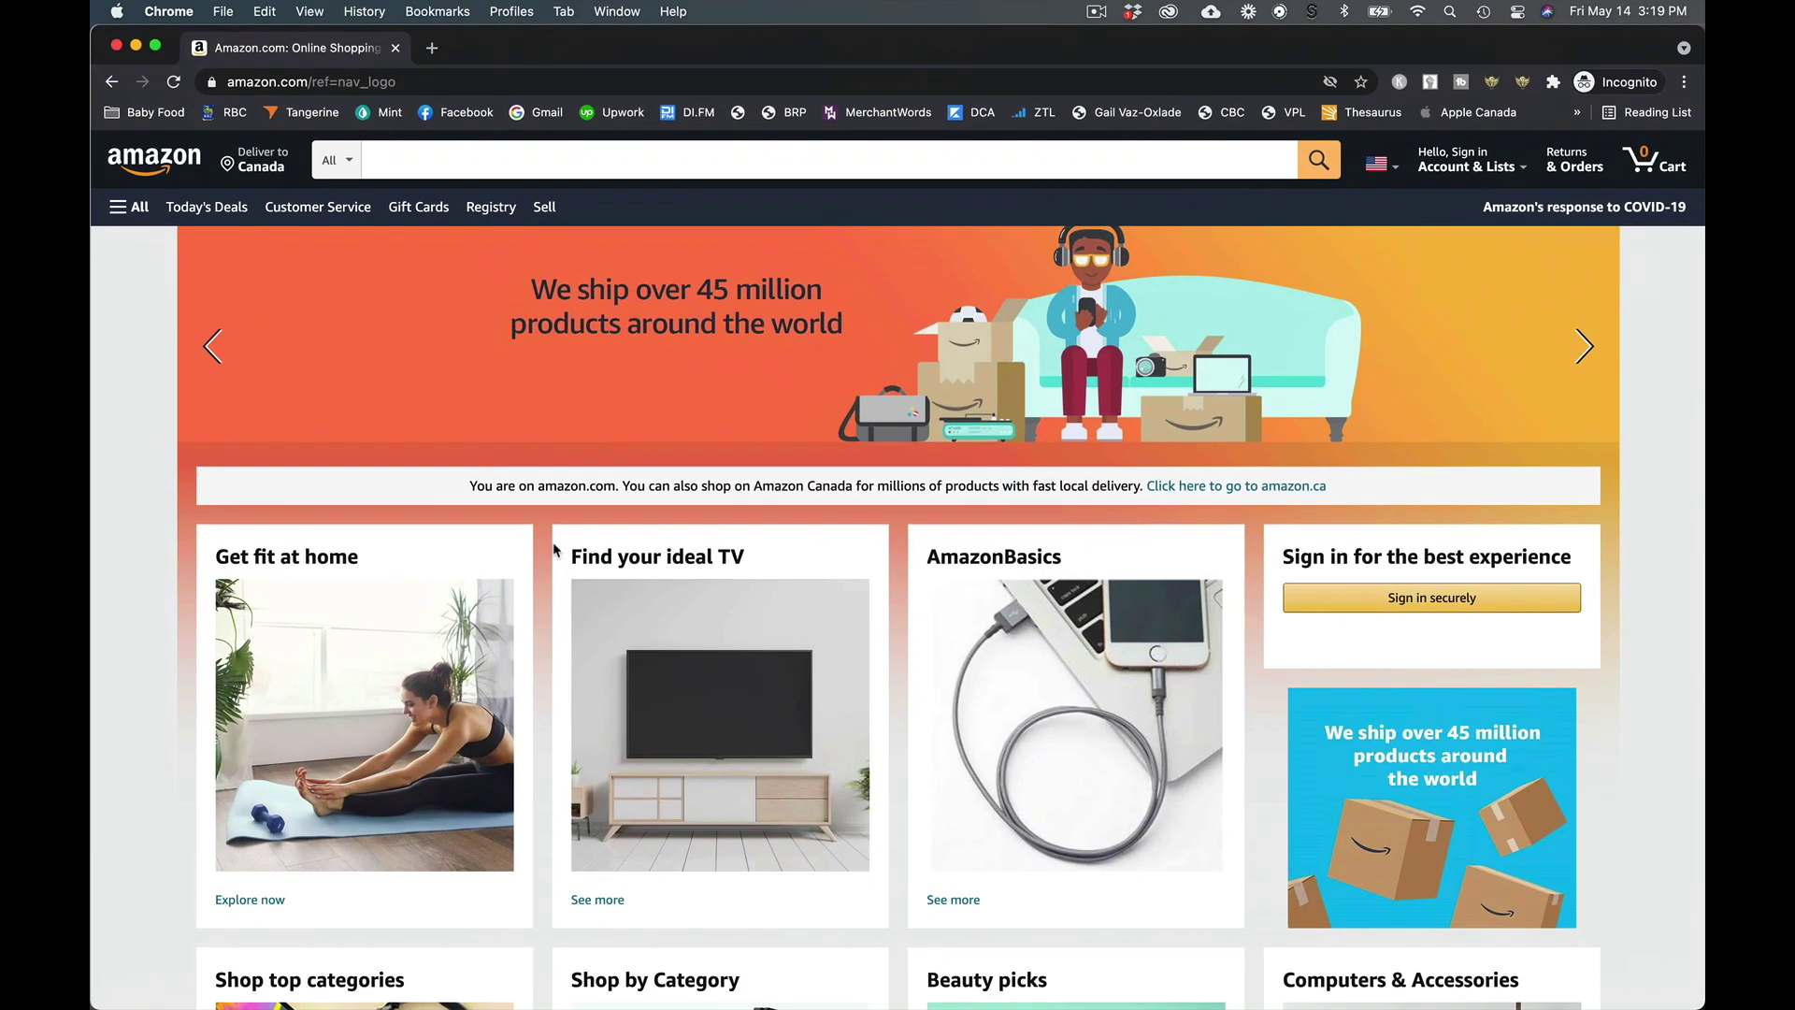
{"action": "left_click", "coordinate": [336, 161]}
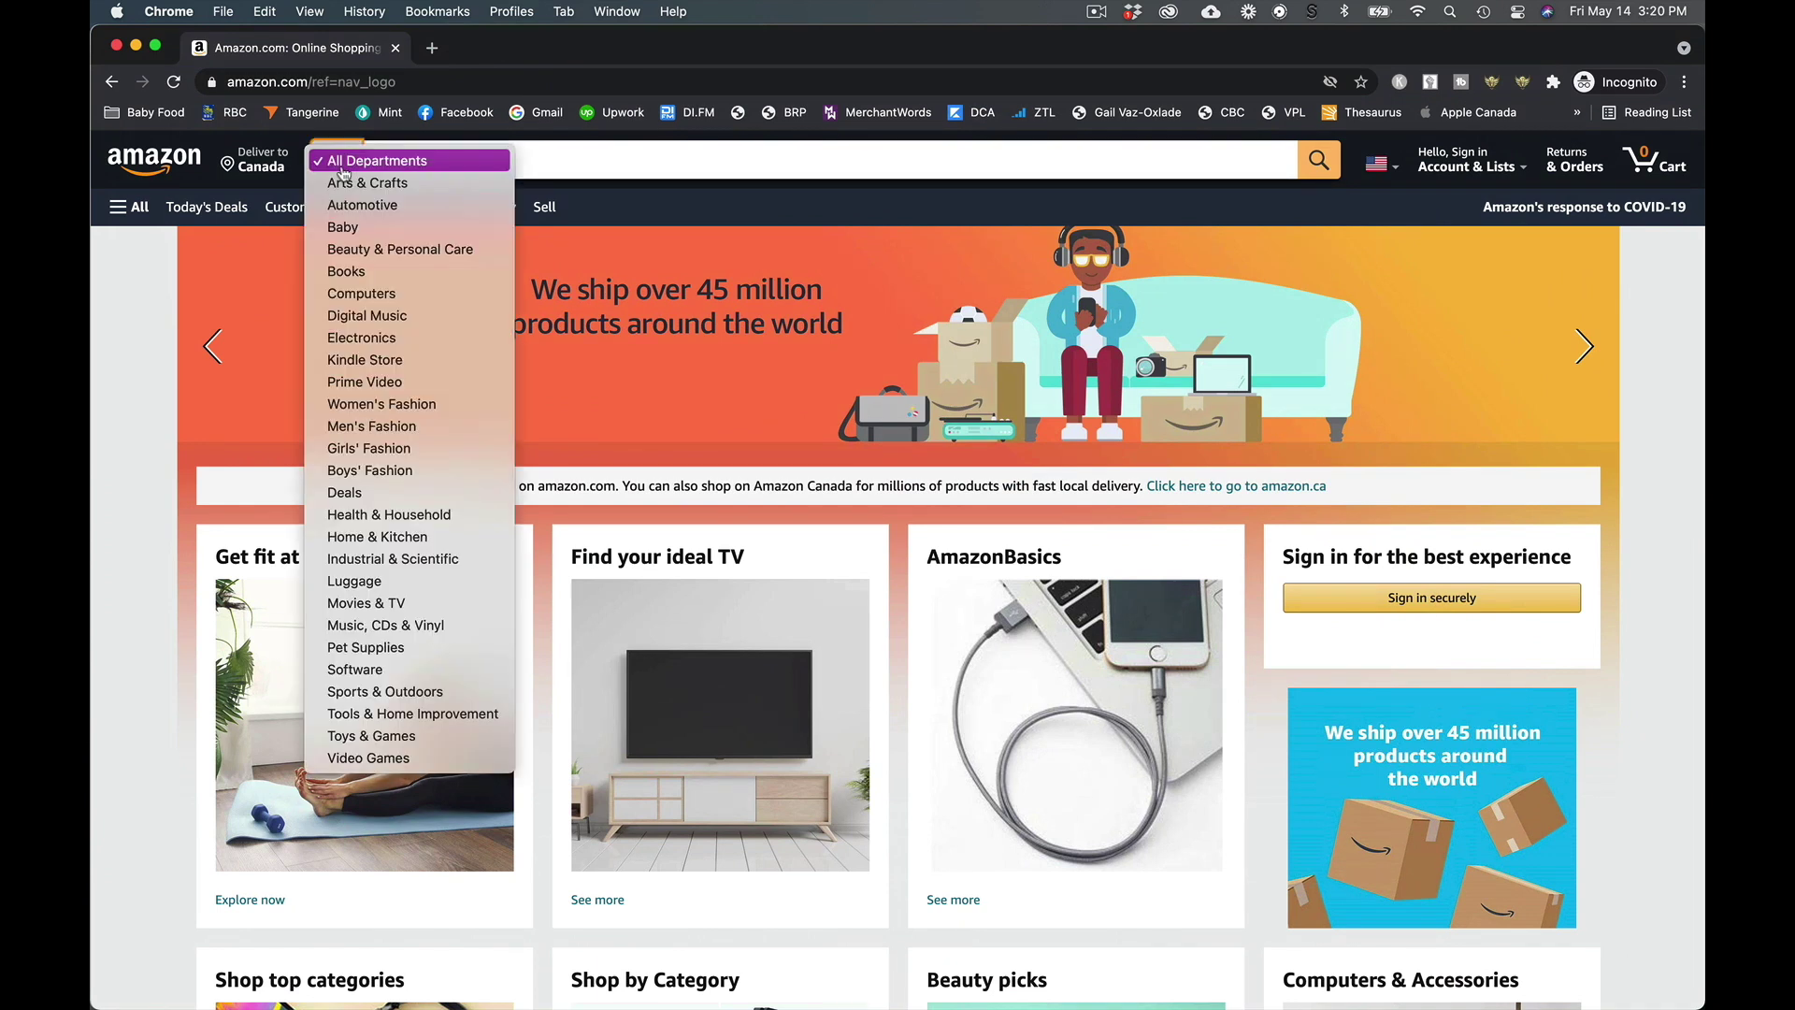
{"action": "left_click", "coordinate": [347, 270]}
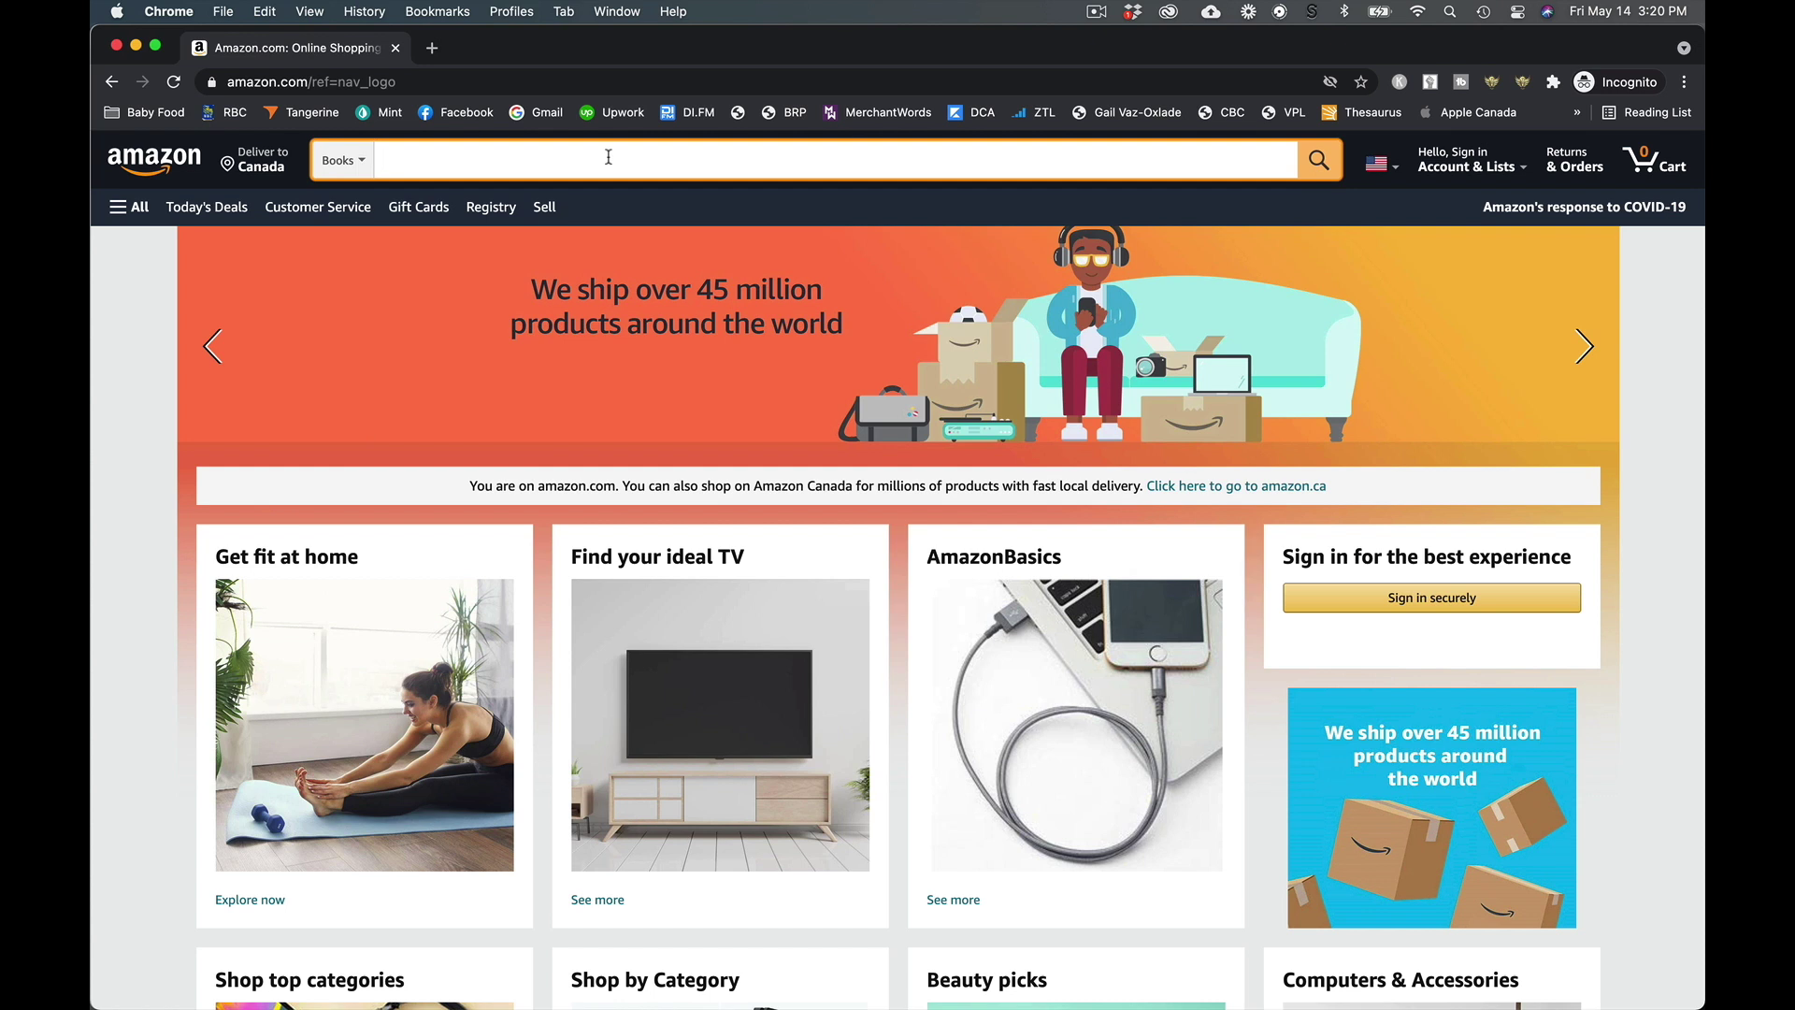
{"action": "type", "text": "daily planner"}
{"action": "type", "text": "s"}
{"action": "key", "text": "Return"}
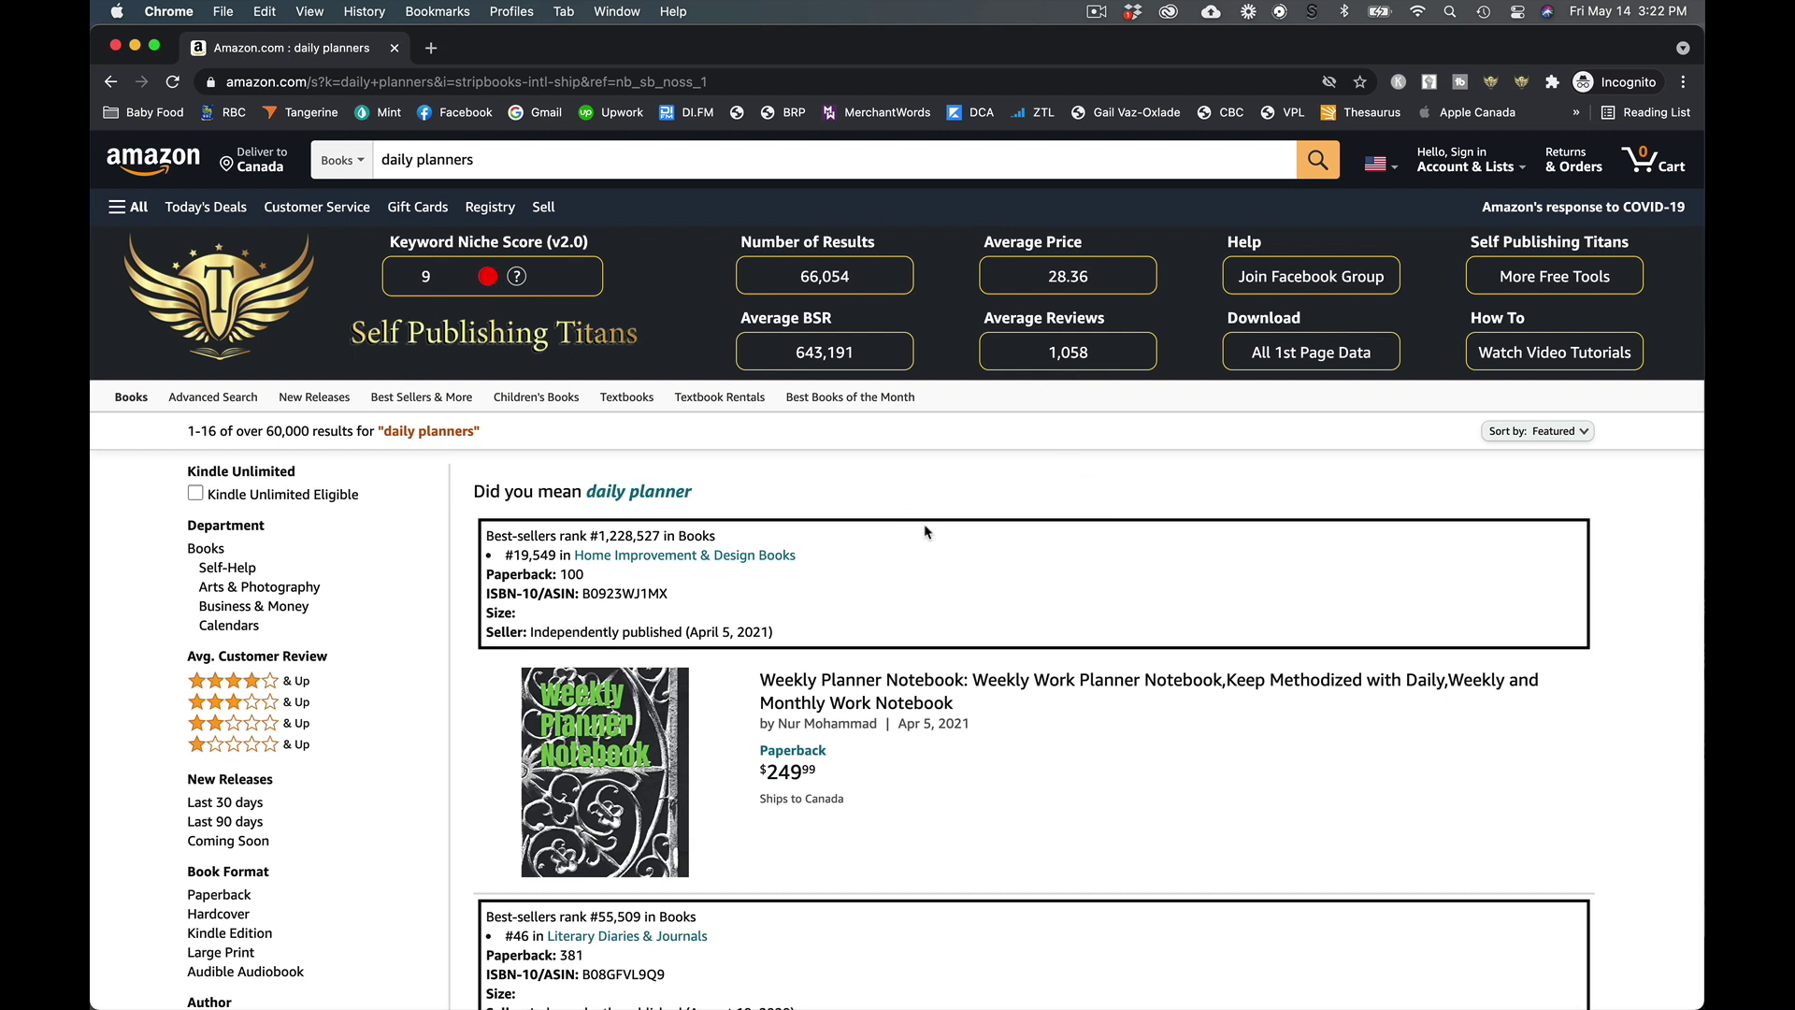
{"action": "scroll", "coordinate": [925, 532], "scroll_direction": "down", "scroll_amount": 1}
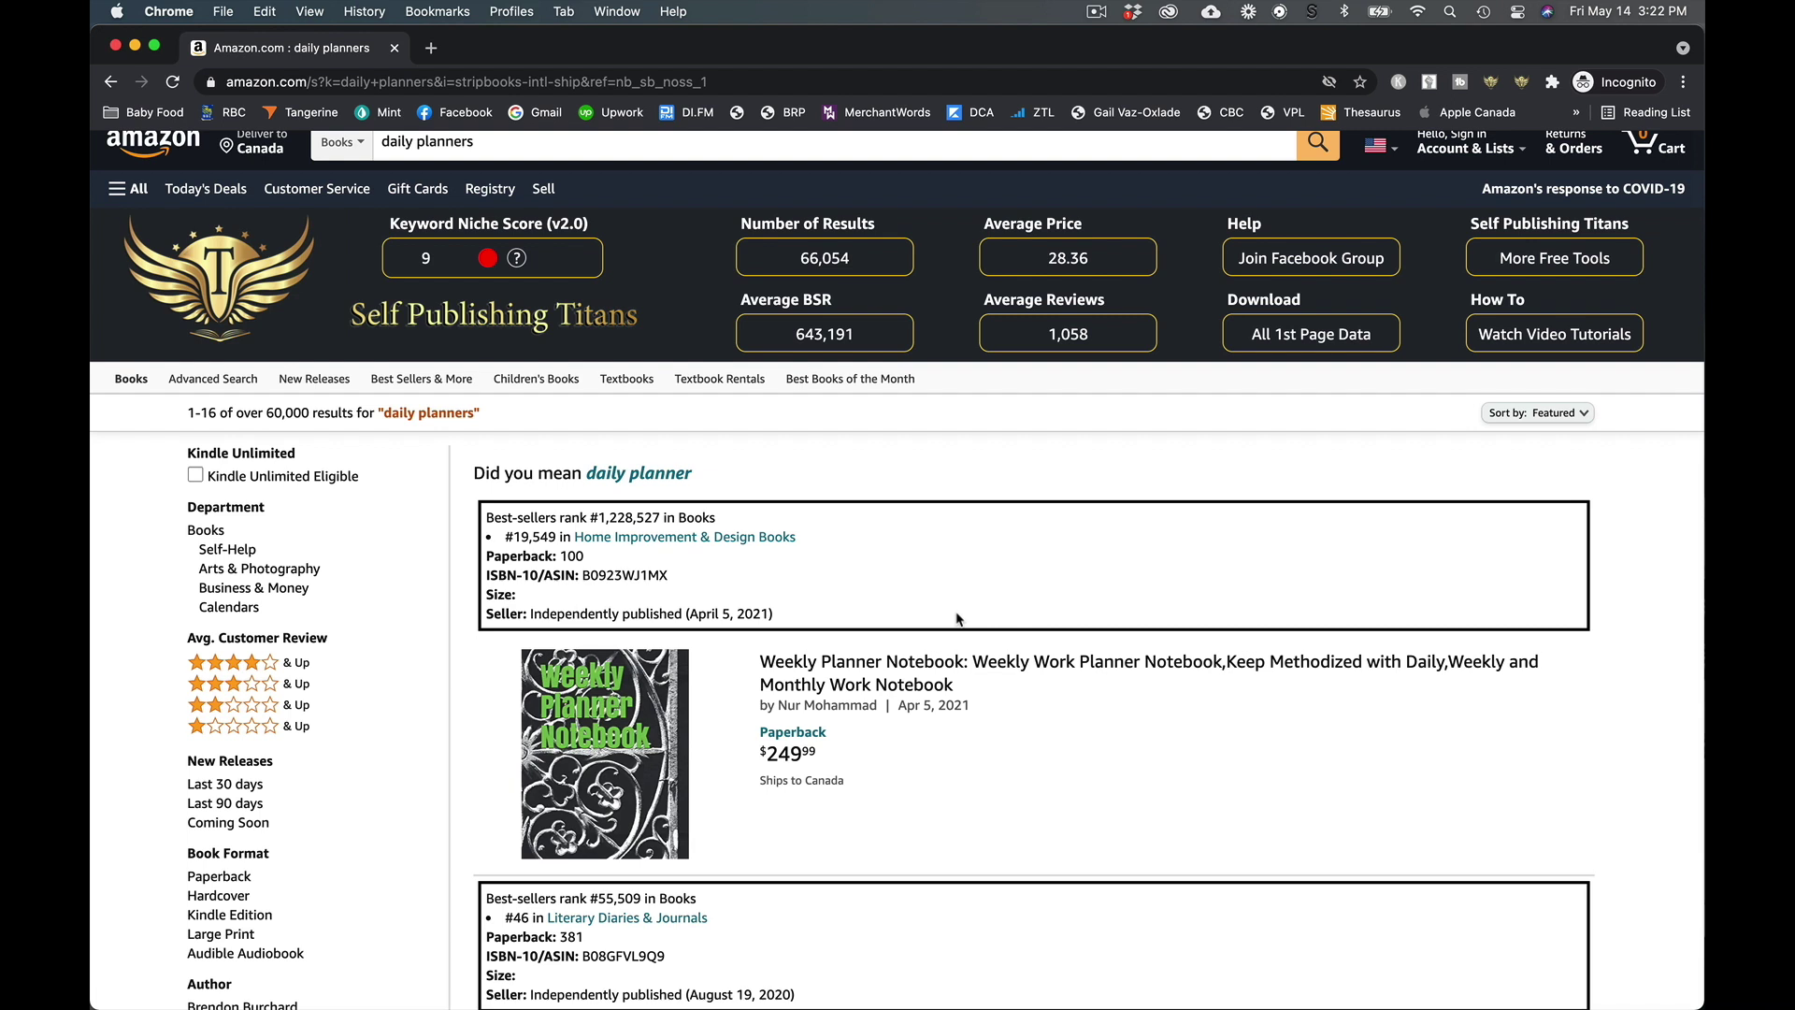
{"action": "scroll", "coordinate": [958, 618], "scroll_direction": "down", "scroll_amount": 5}
{"action": "scroll", "coordinate": [959, 619], "scroll_direction": "down", "scroll_amount": 3}
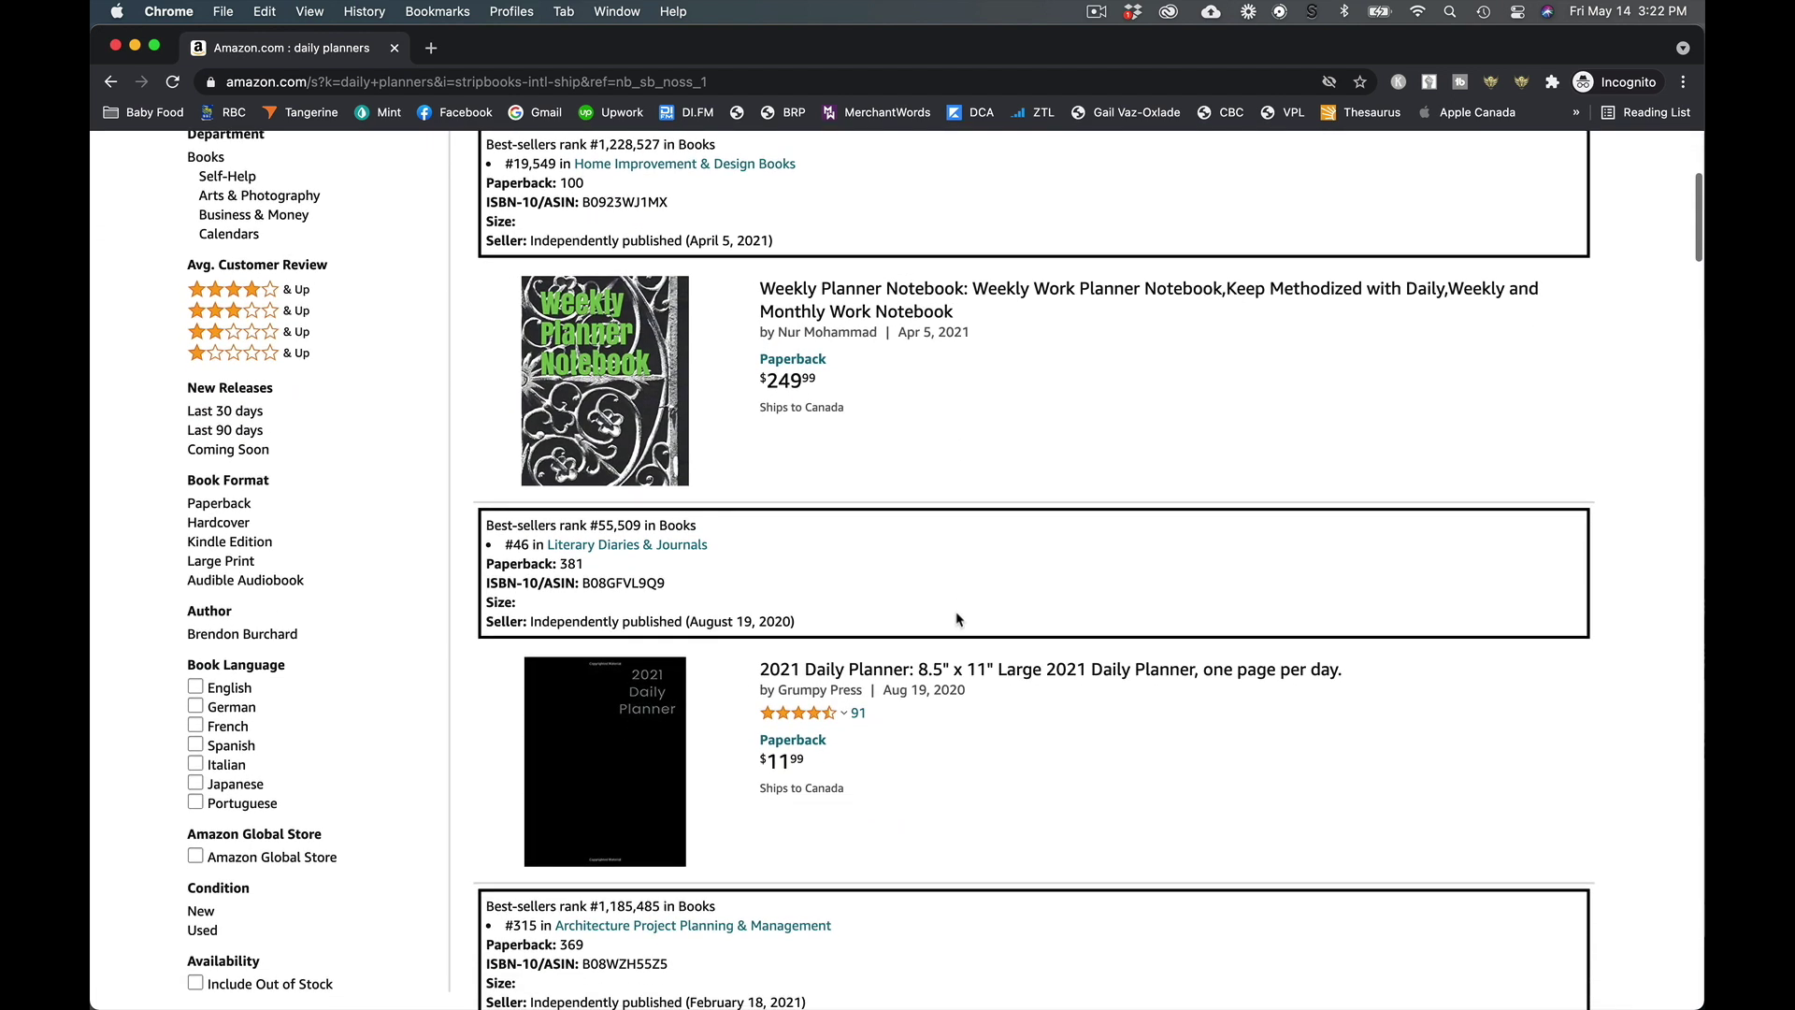
{"action": "scroll", "coordinate": [958, 619], "scroll_direction": "down", "scroll_amount": 2}
{"action": "scroll", "coordinate": [959, 618], "scroll_direction": "down", "scroll_amount": 3}
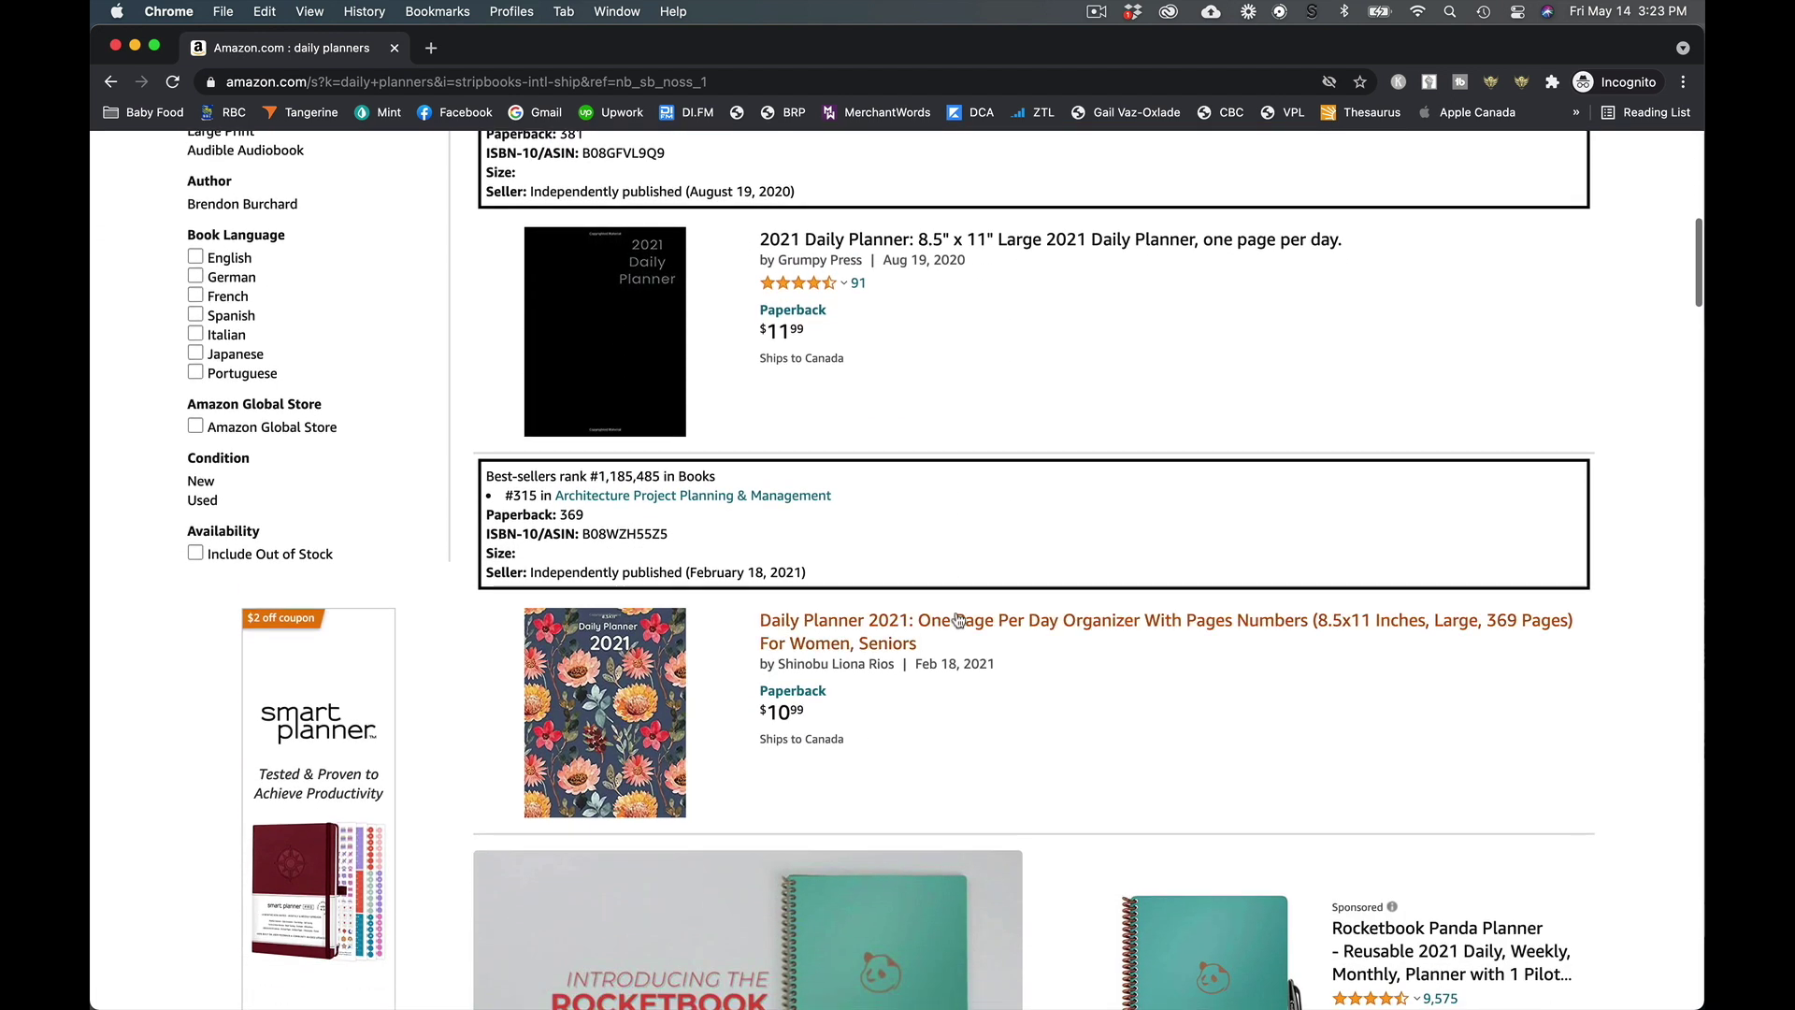
{"action": "scroll", "coordinate": [959, 620], "scroll_direction": "down", "scroll_amount": 5}
{"action": "scroll", "coordinate": [959, 620], "scroll_direction": "down", "scroll_amount": 5}
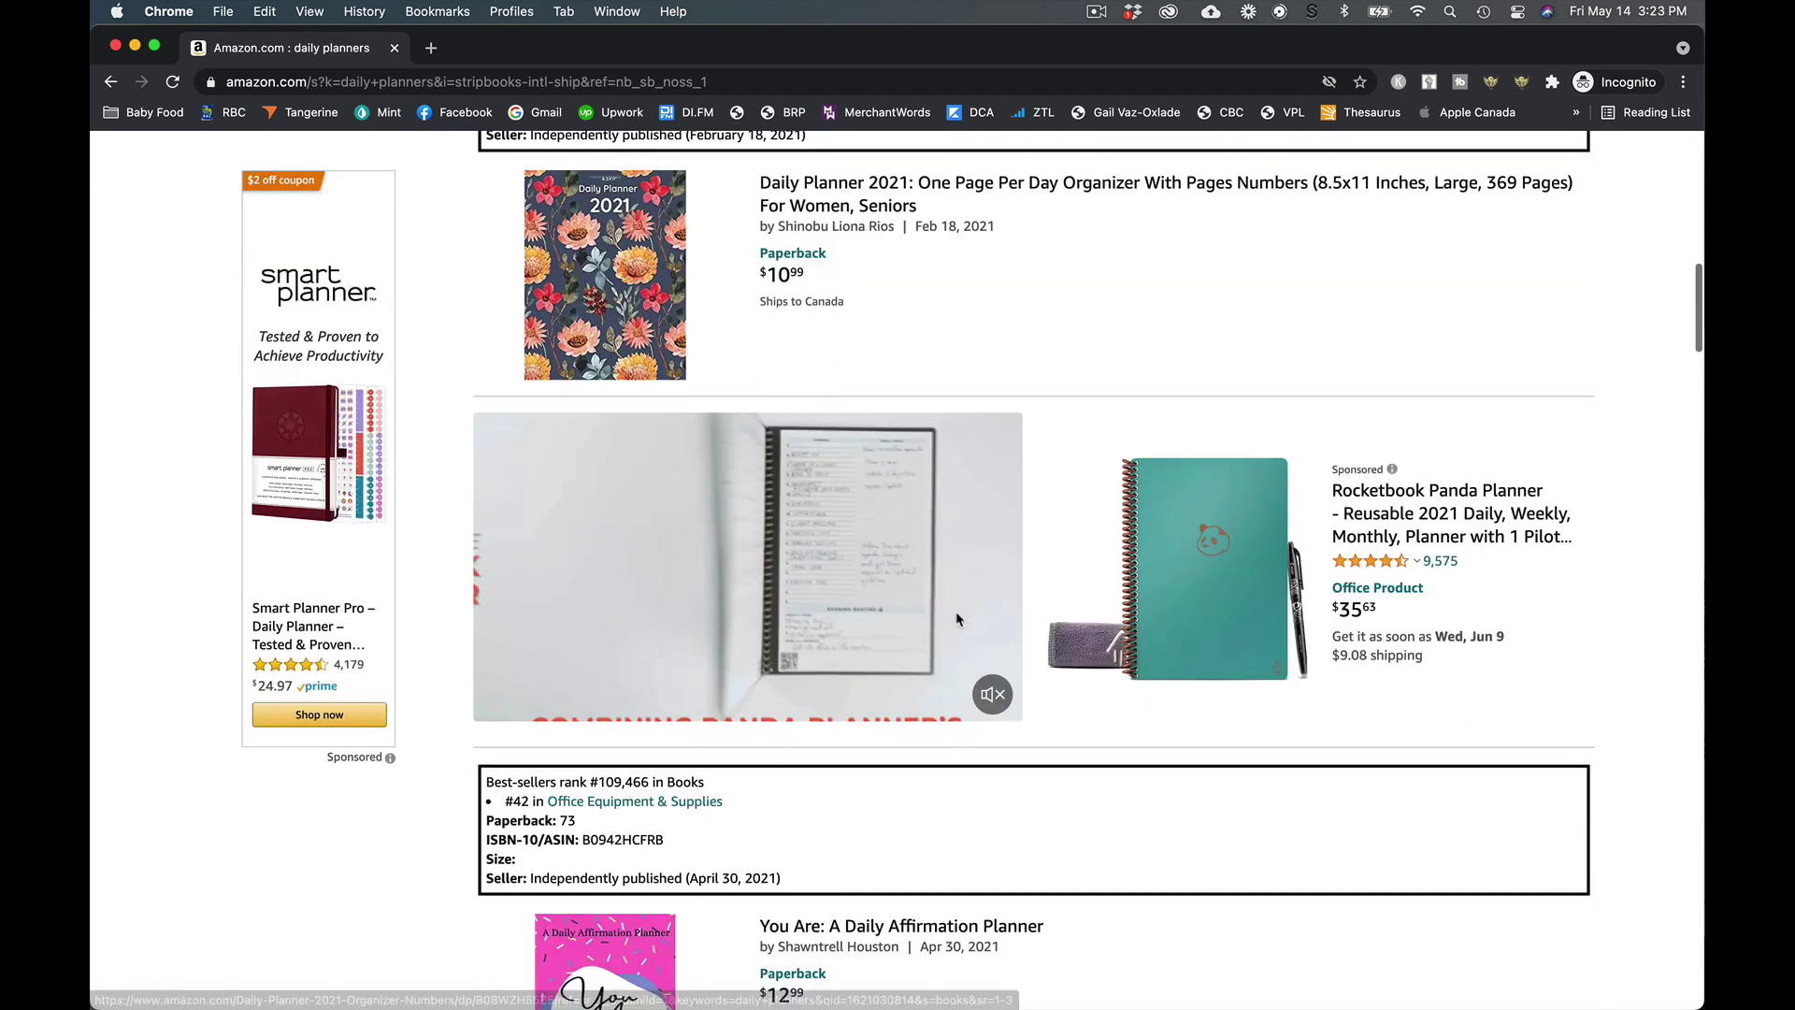
{"action": "scroll", "coordinate": [959, 621], "scroll_direction": "down", "scroll_amount": 5}
{"action": "scroll", "coordinate": [958, 620], "scroll_direction": "down", "scroll_amount": 4}
{"action": "scroll", "coordinate": [958, 620], "scroll_direction": "down", "scroll_amount": 2}
{"action": "scroll", "coordinate": [958, 621], "scroll_direction": "down", "scroll_amount": 2}
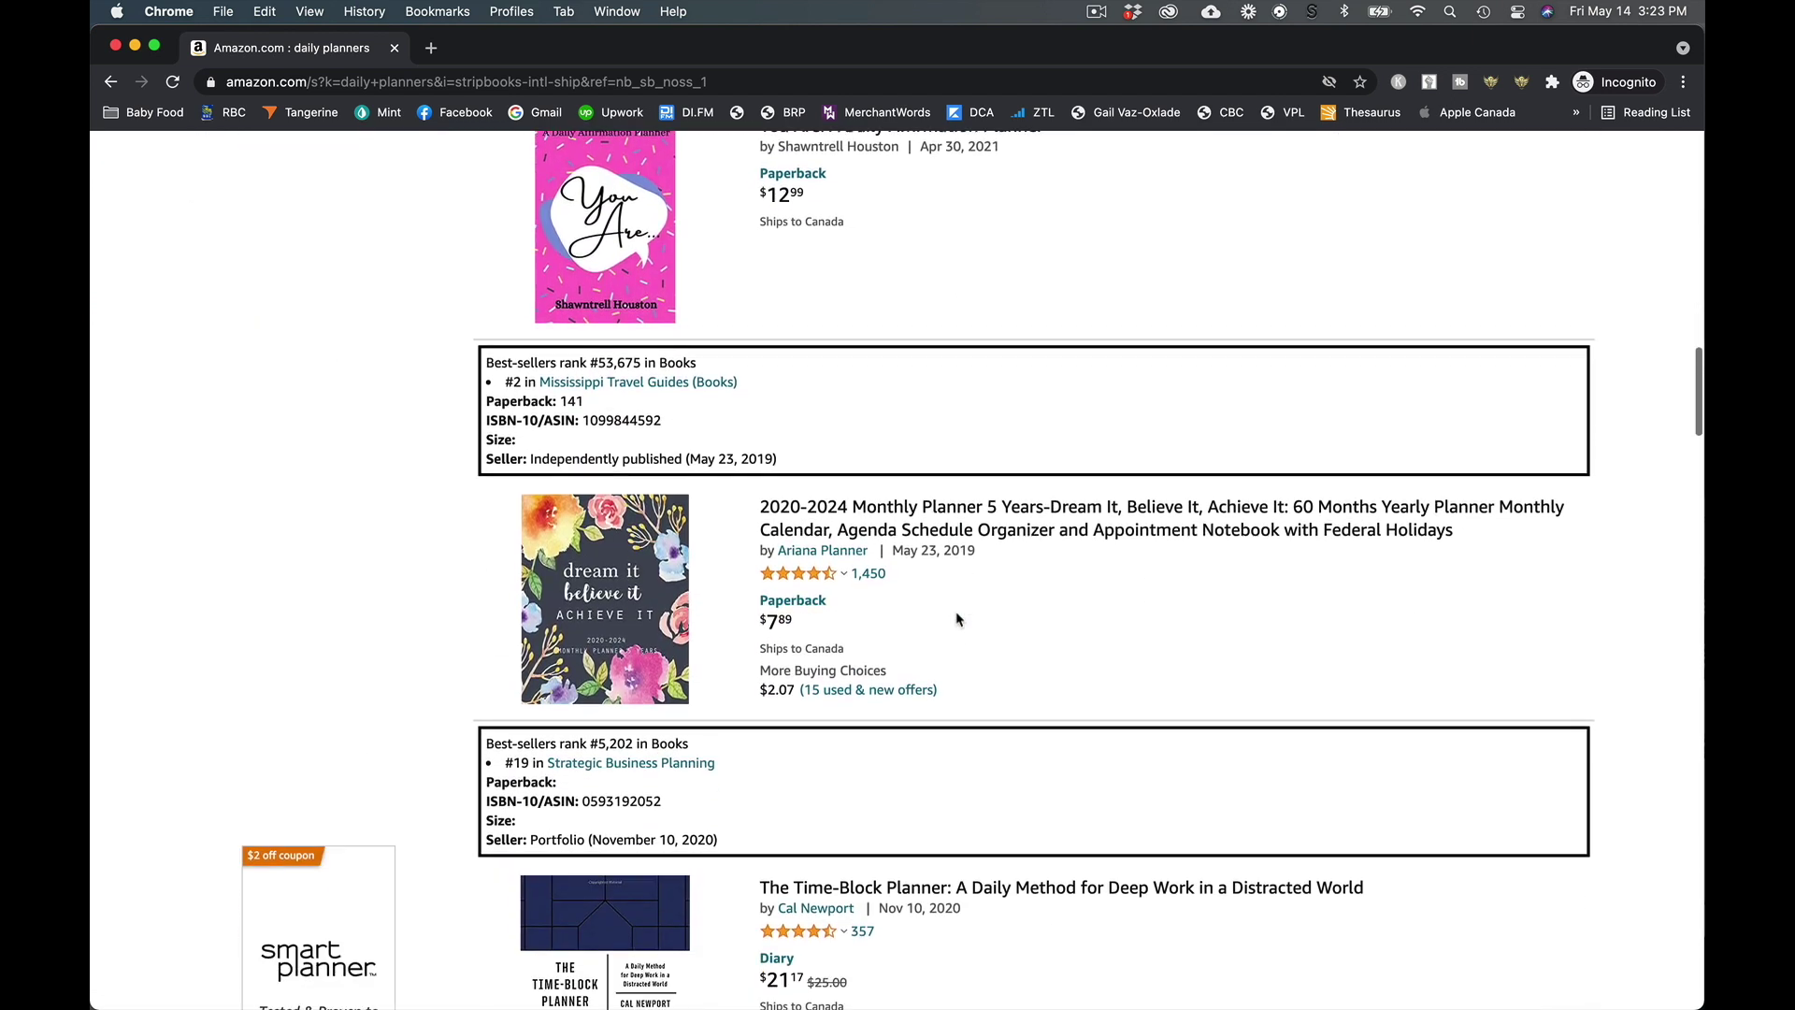
{"action": "scroll", "coordinate": [958, 621], "scroll_direction": "down", "scroll_amount": 3}
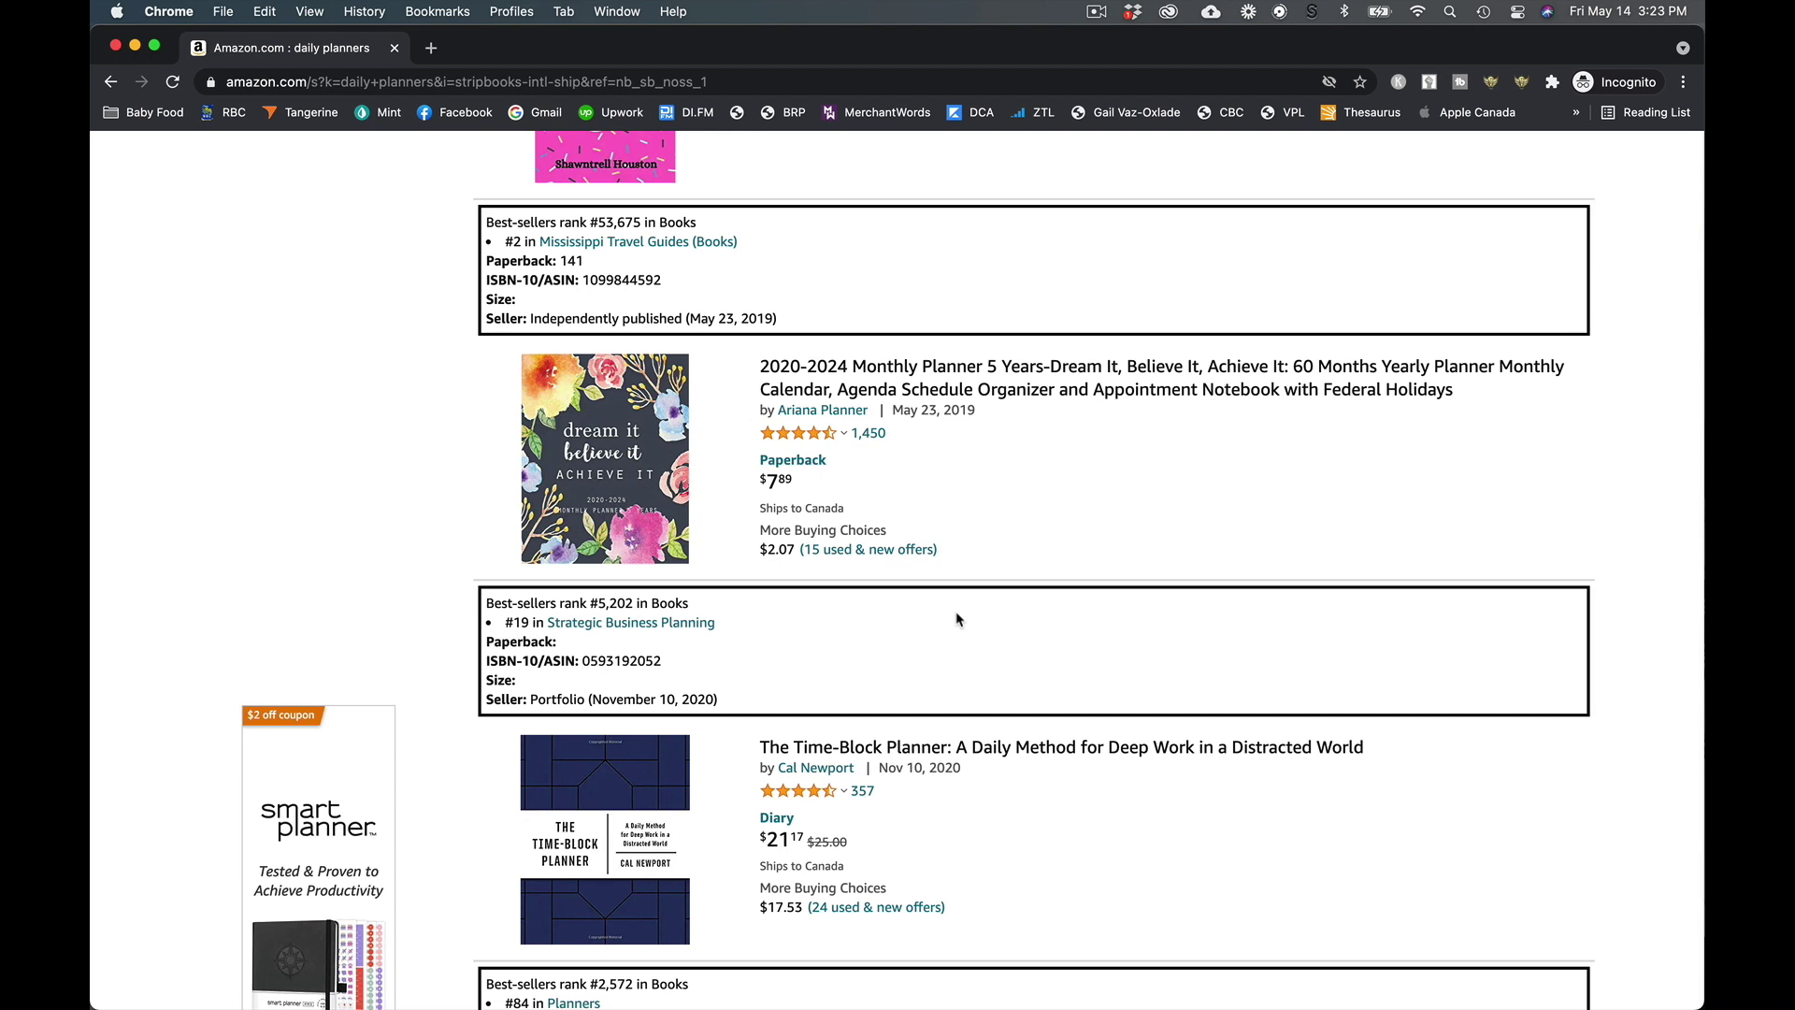
{"action": "scroll", "coordinate": [942, 567], "scroll_direction": "down", "scroll_amount": 3}
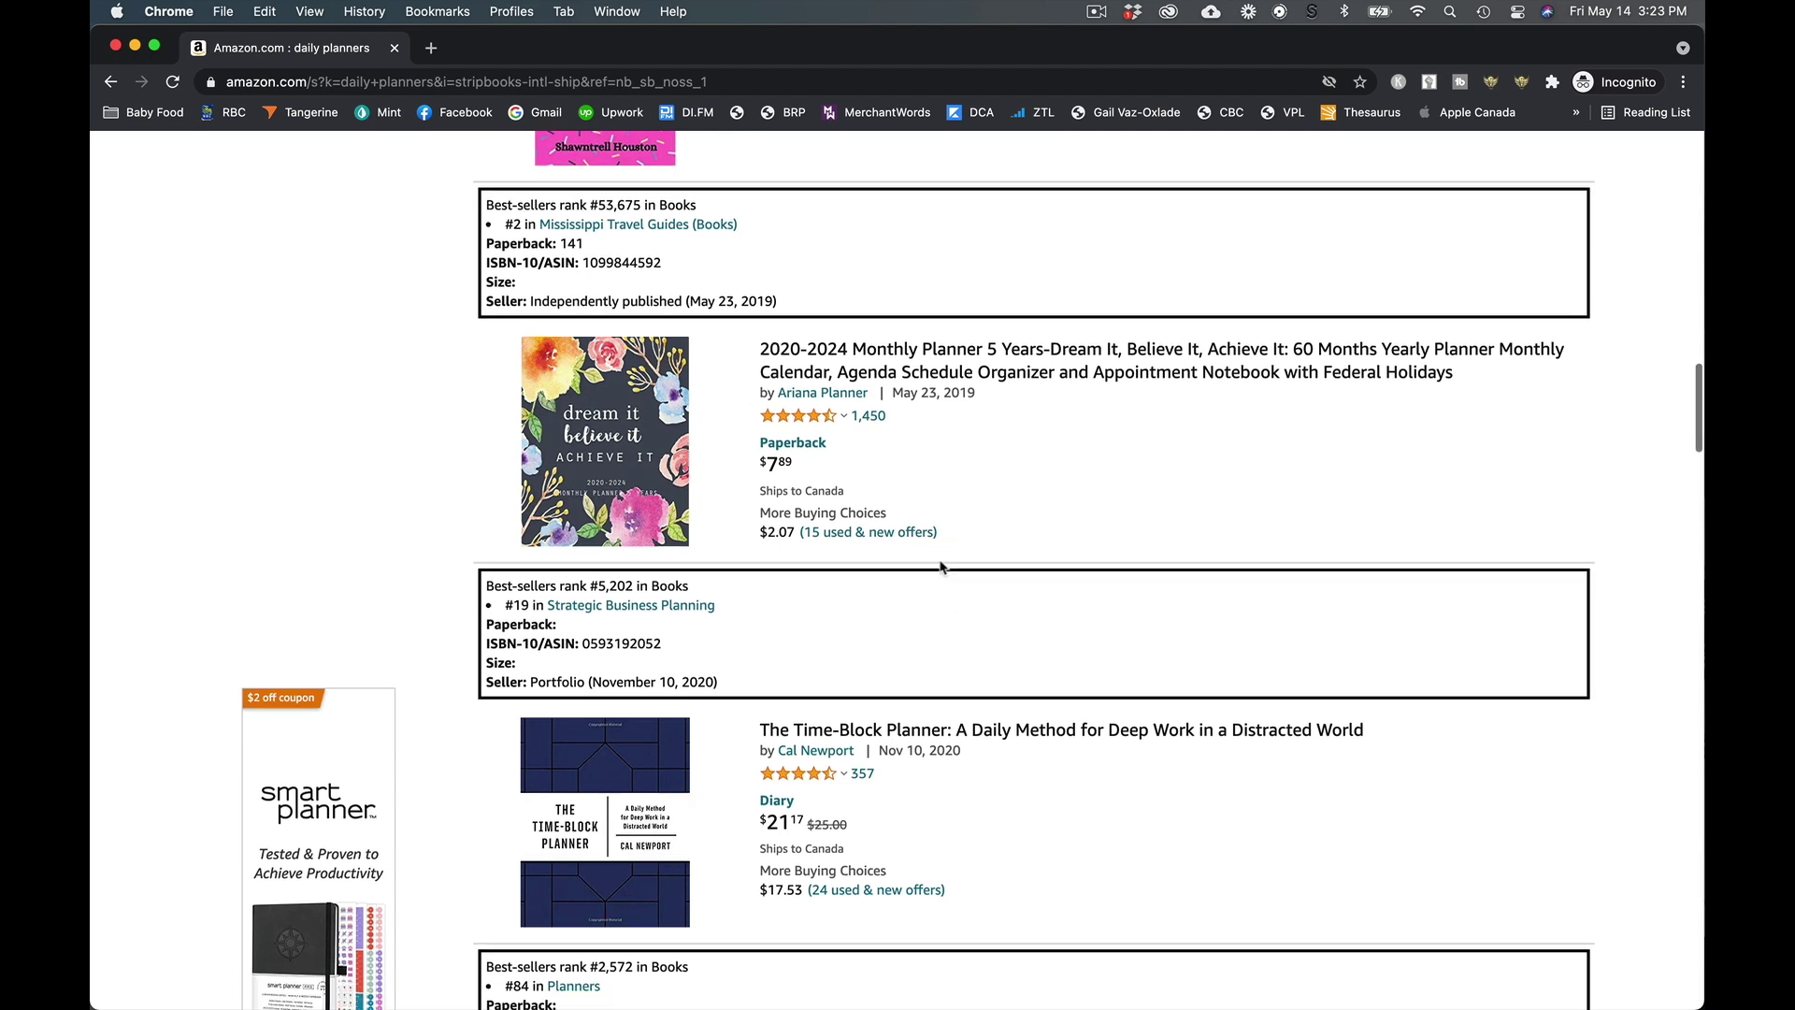
{"action": "scroll", "coordinate": [941, 568], "scroll_direction": "down", "scroll_amount": 3}
{"action": "scroll", "coordinate": [941, 566], "scroll_direction": "down", "scroll_amount": 1}
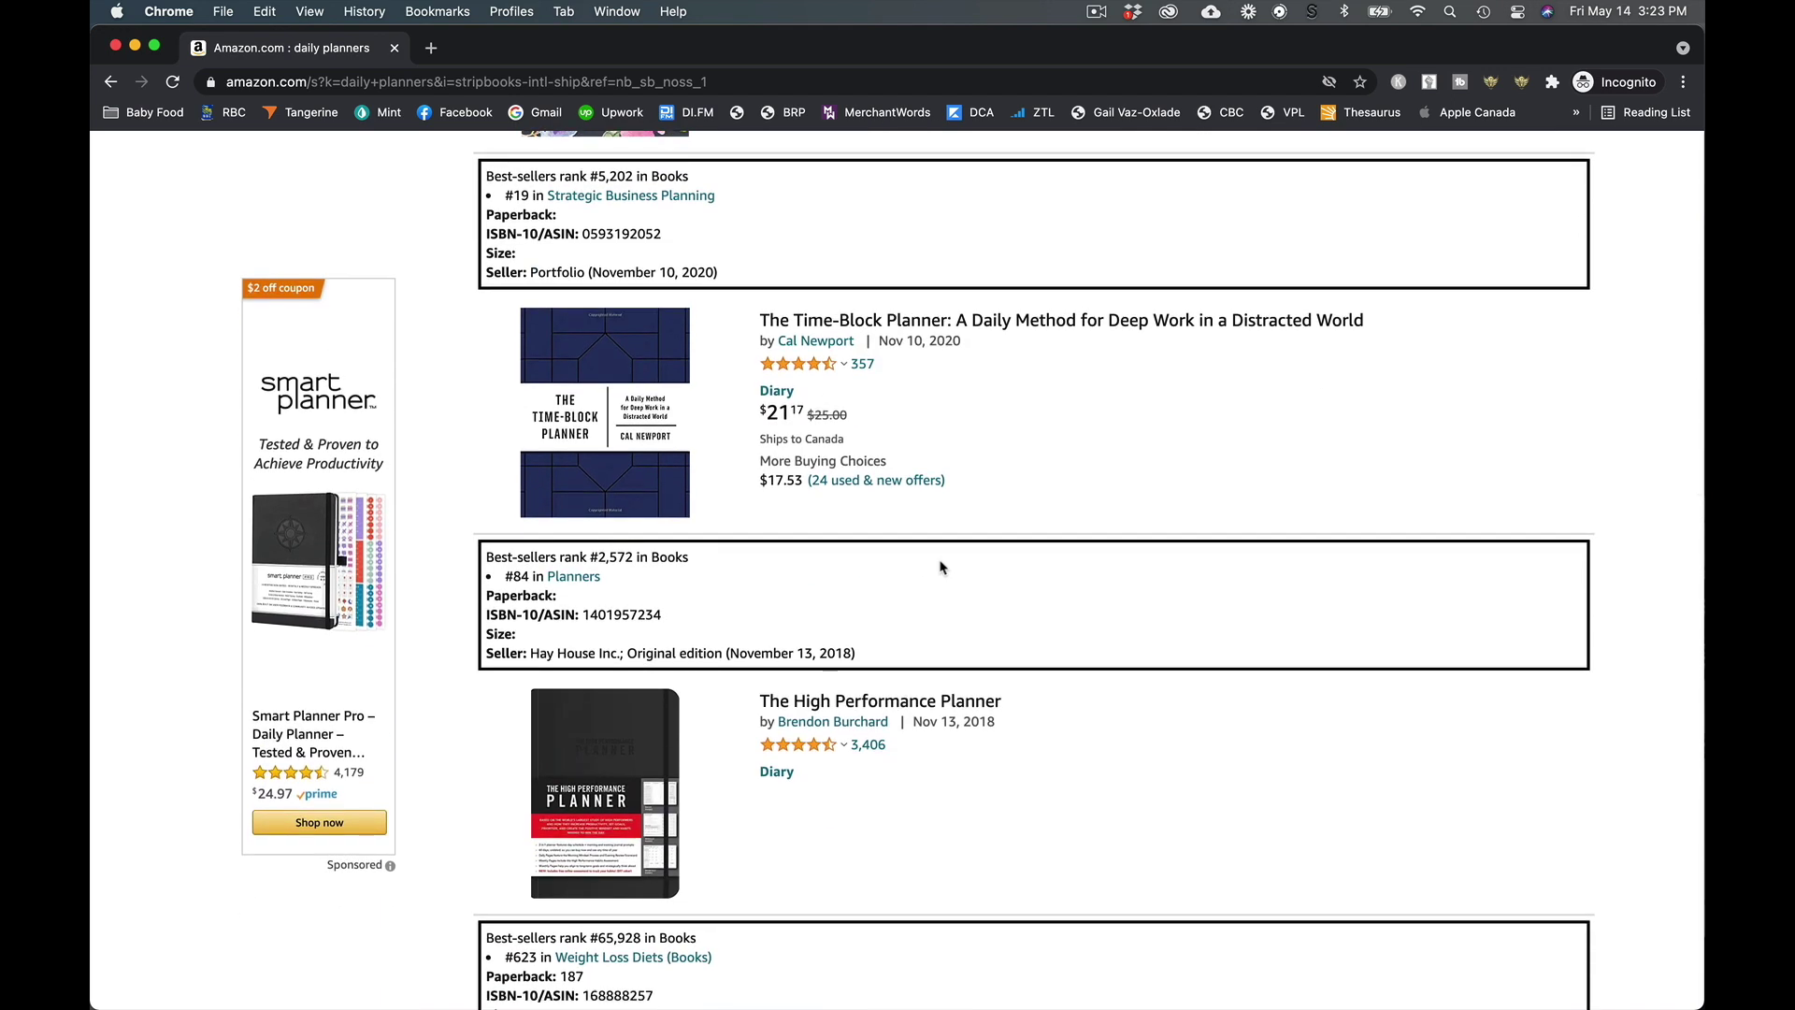
{"action": "scroll", "coordinate": [941, 567], "scroll_direction": "up", "scroll_amount": 10}
{"action": "scroll", "coordinate": [941, 568], "scroll_direction": "up", "scroll_amount": 10}
{"action": "scroll", "coordinate": [942, 567], "scroll_direction": "up", "scroll_amount": 10}
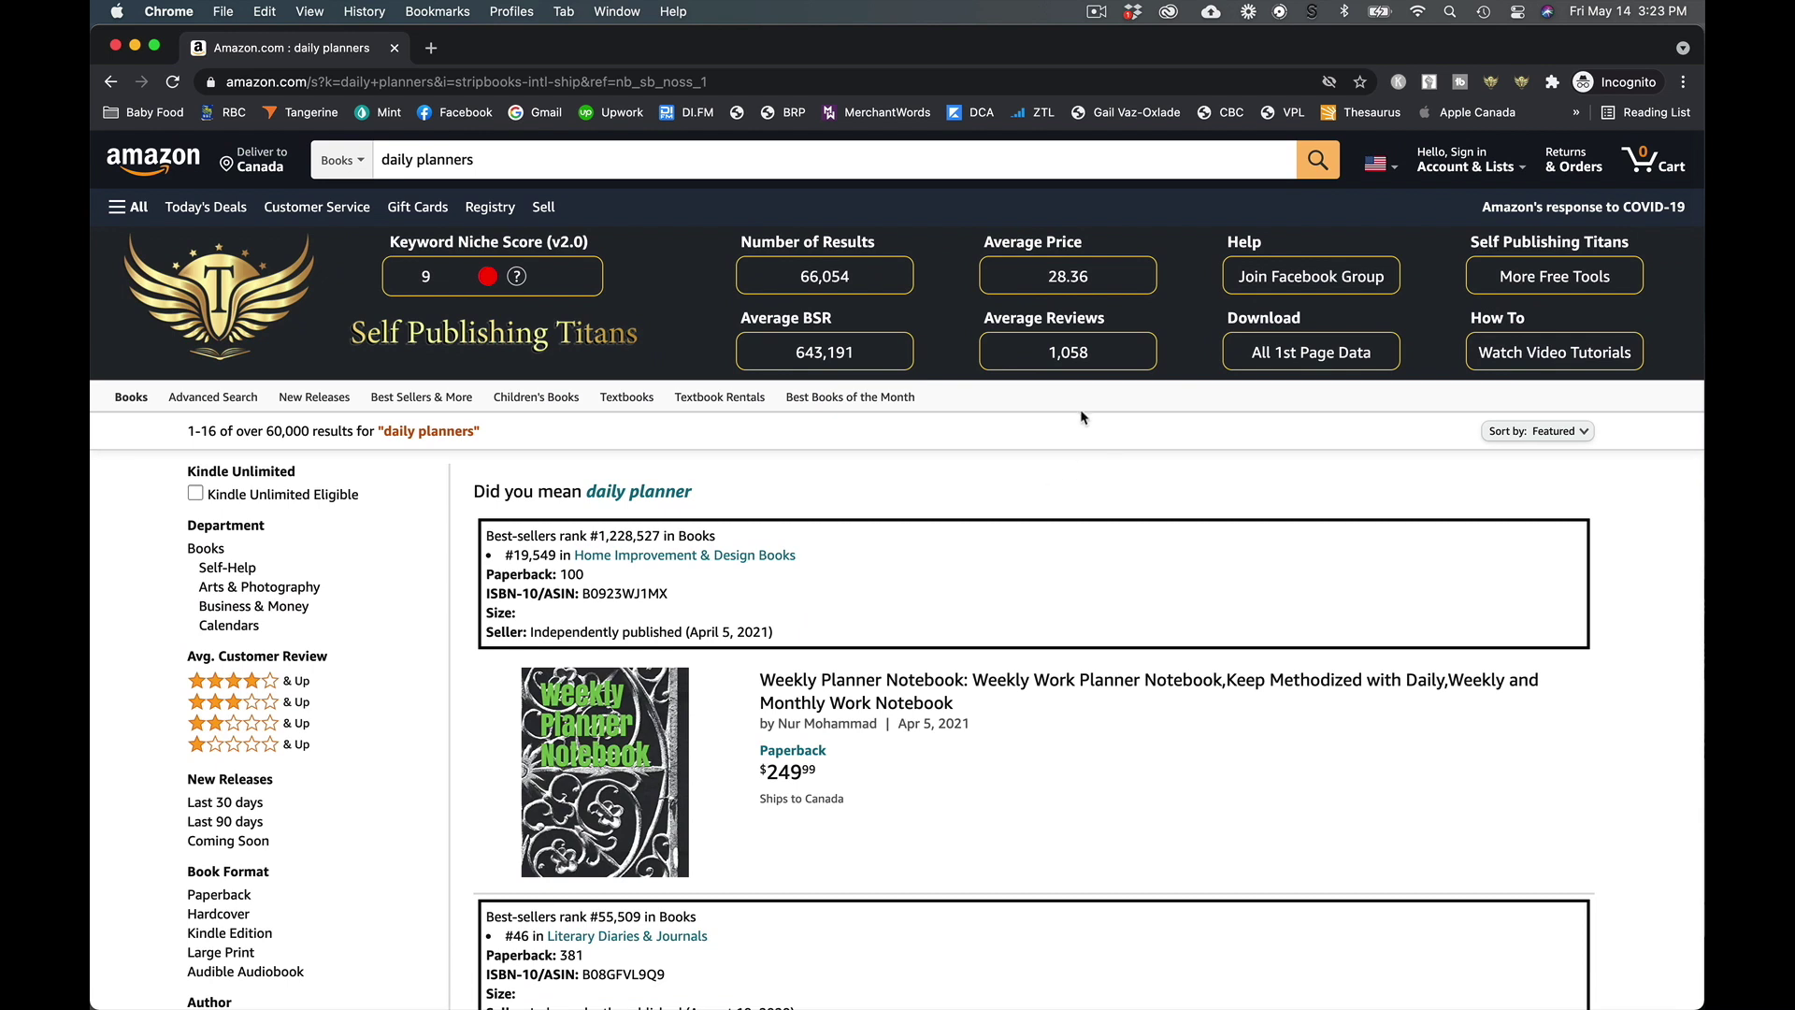
{"action": "scroll", "coordinate": [945, 581], "scroll_direction": "down", "scroll_amount": 3}
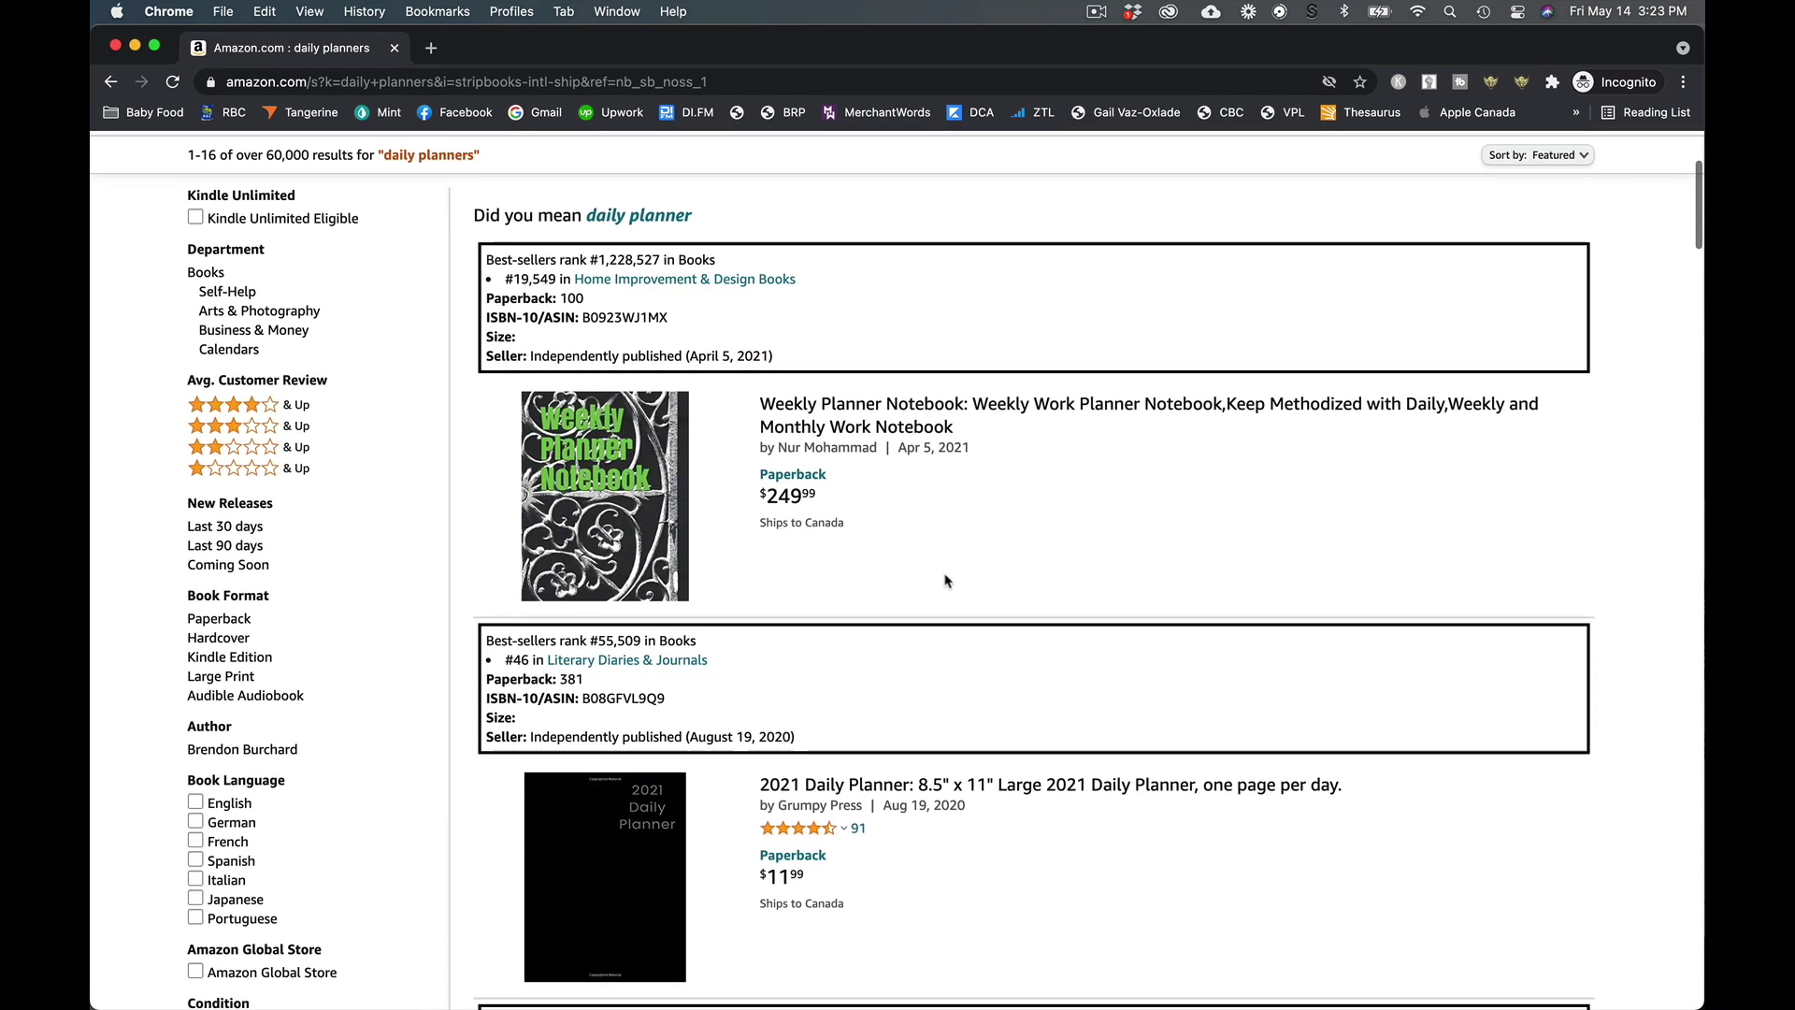
{"action": "scroll", "coordinate": [947, 581], "scroll_direction": "down", "scroll_amount": 3}
{"action": "scroll", "coordinate": [945, 581], "scroll_direction": "up", "scroll_amount": 4}
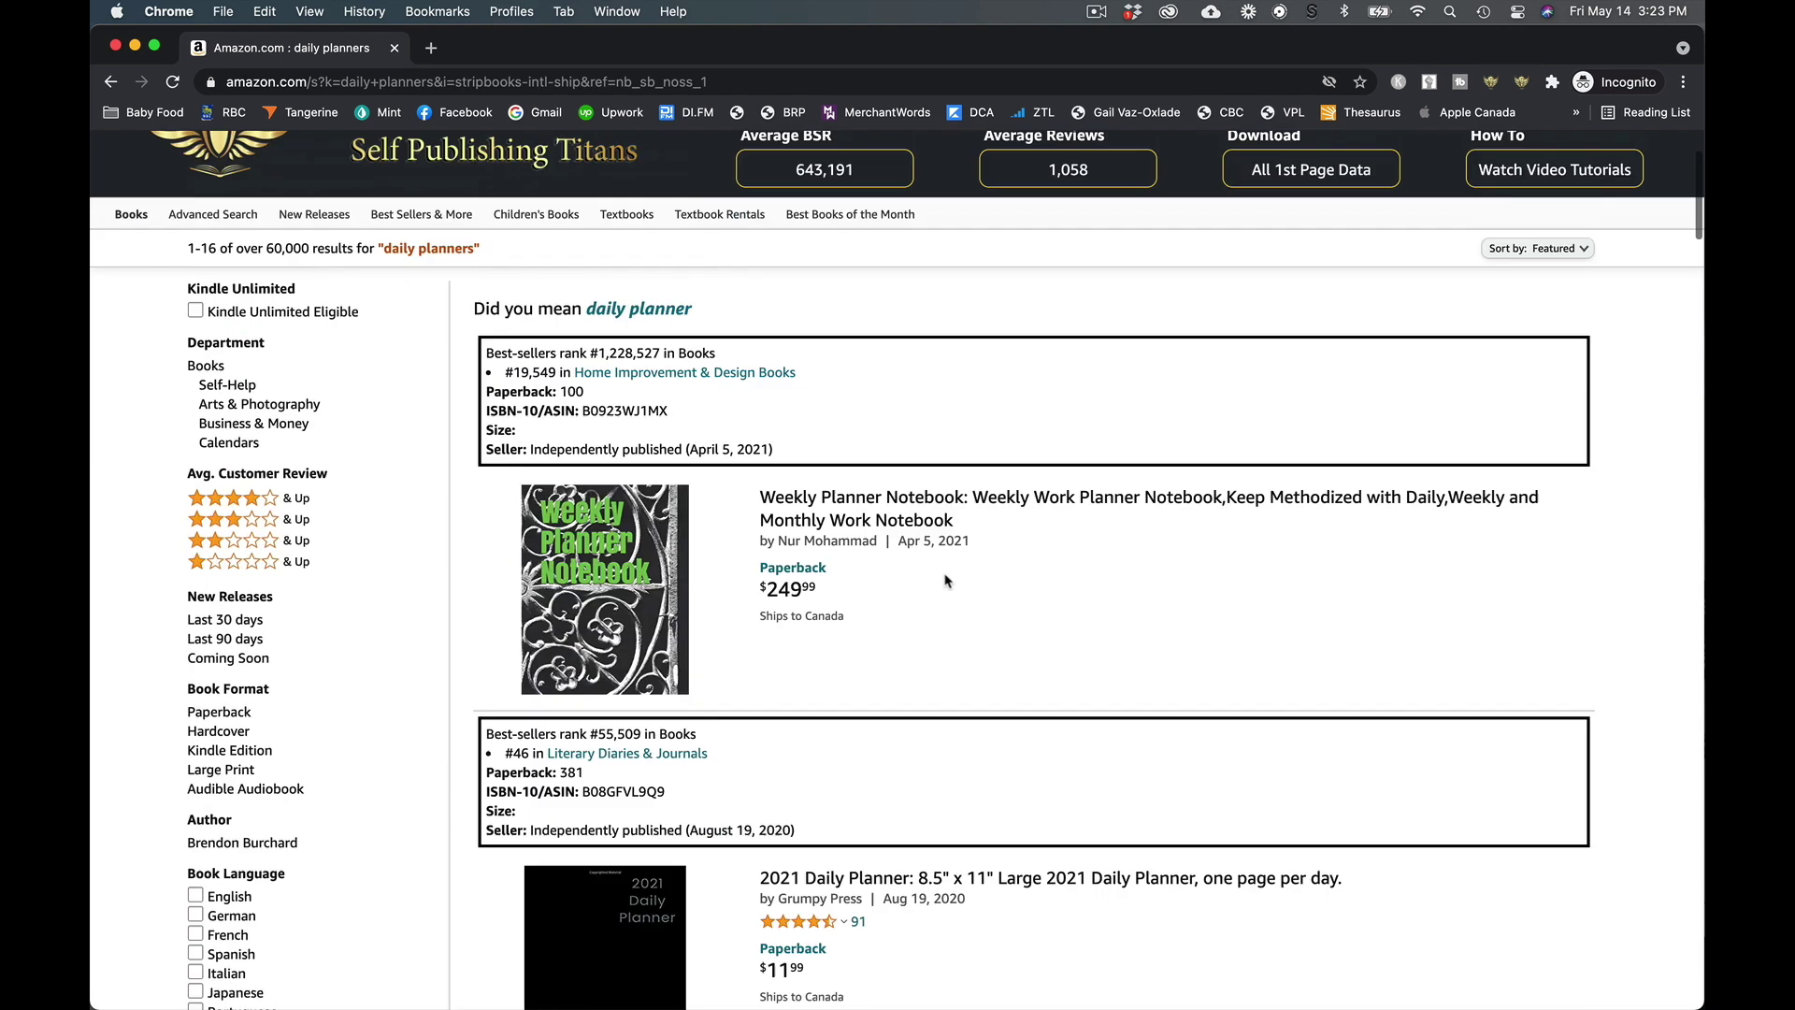
{"action": "scroll", "coordinate": [945, 581], "scroll_direction": "up", "scroll_amount": 3}
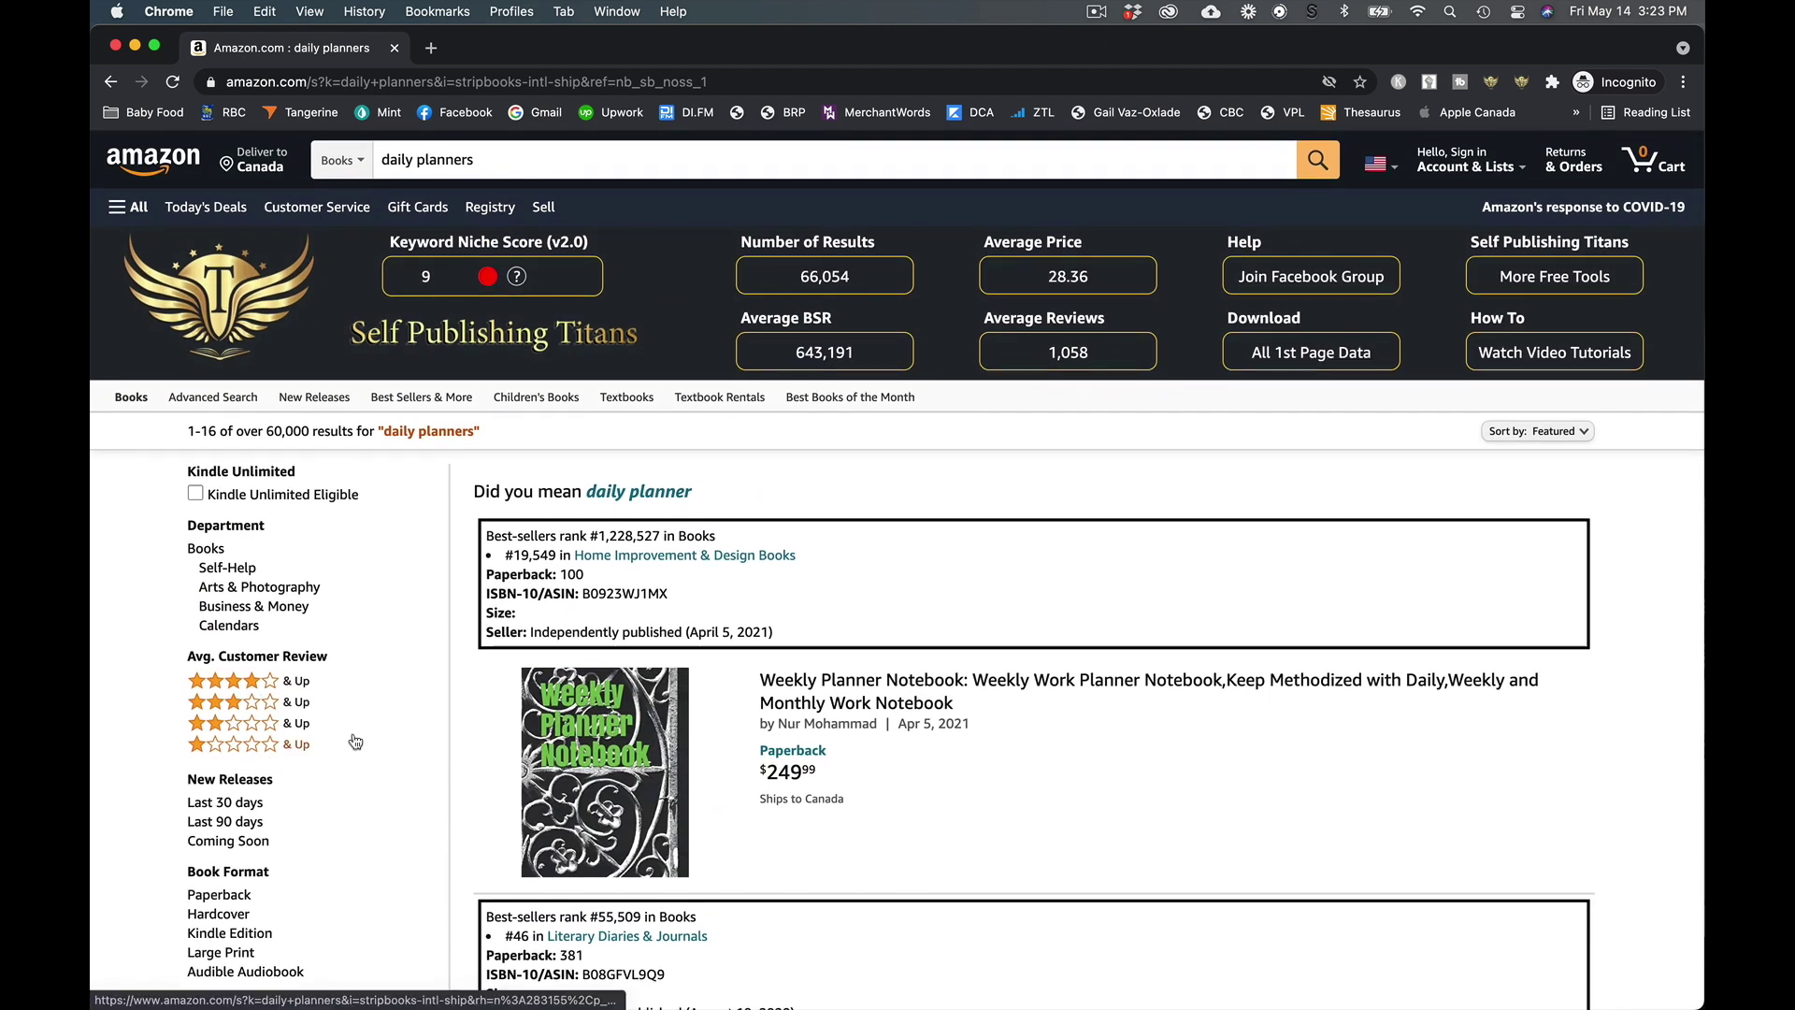
{"action": "scroll", "coordinate": [355, 741], "scroll_direction": "down", "scroll_amount": 1}
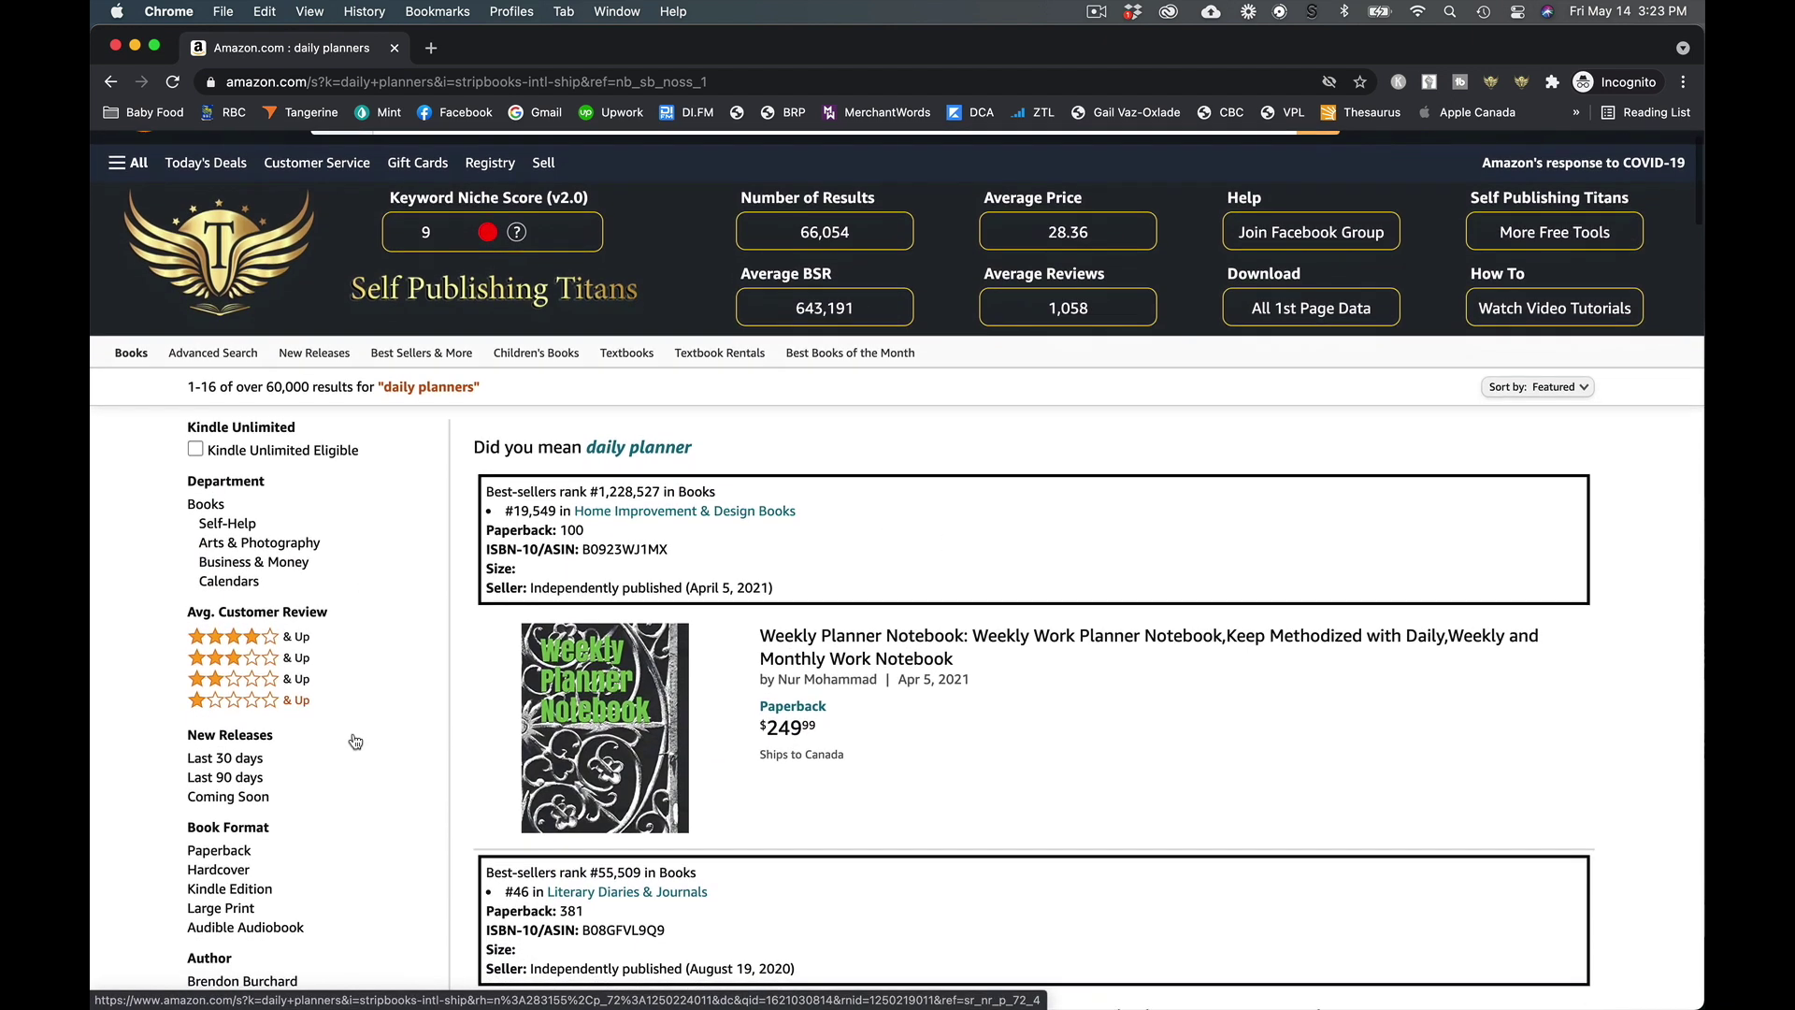
{"action": "left_click", "coordinate": [218, 851]}
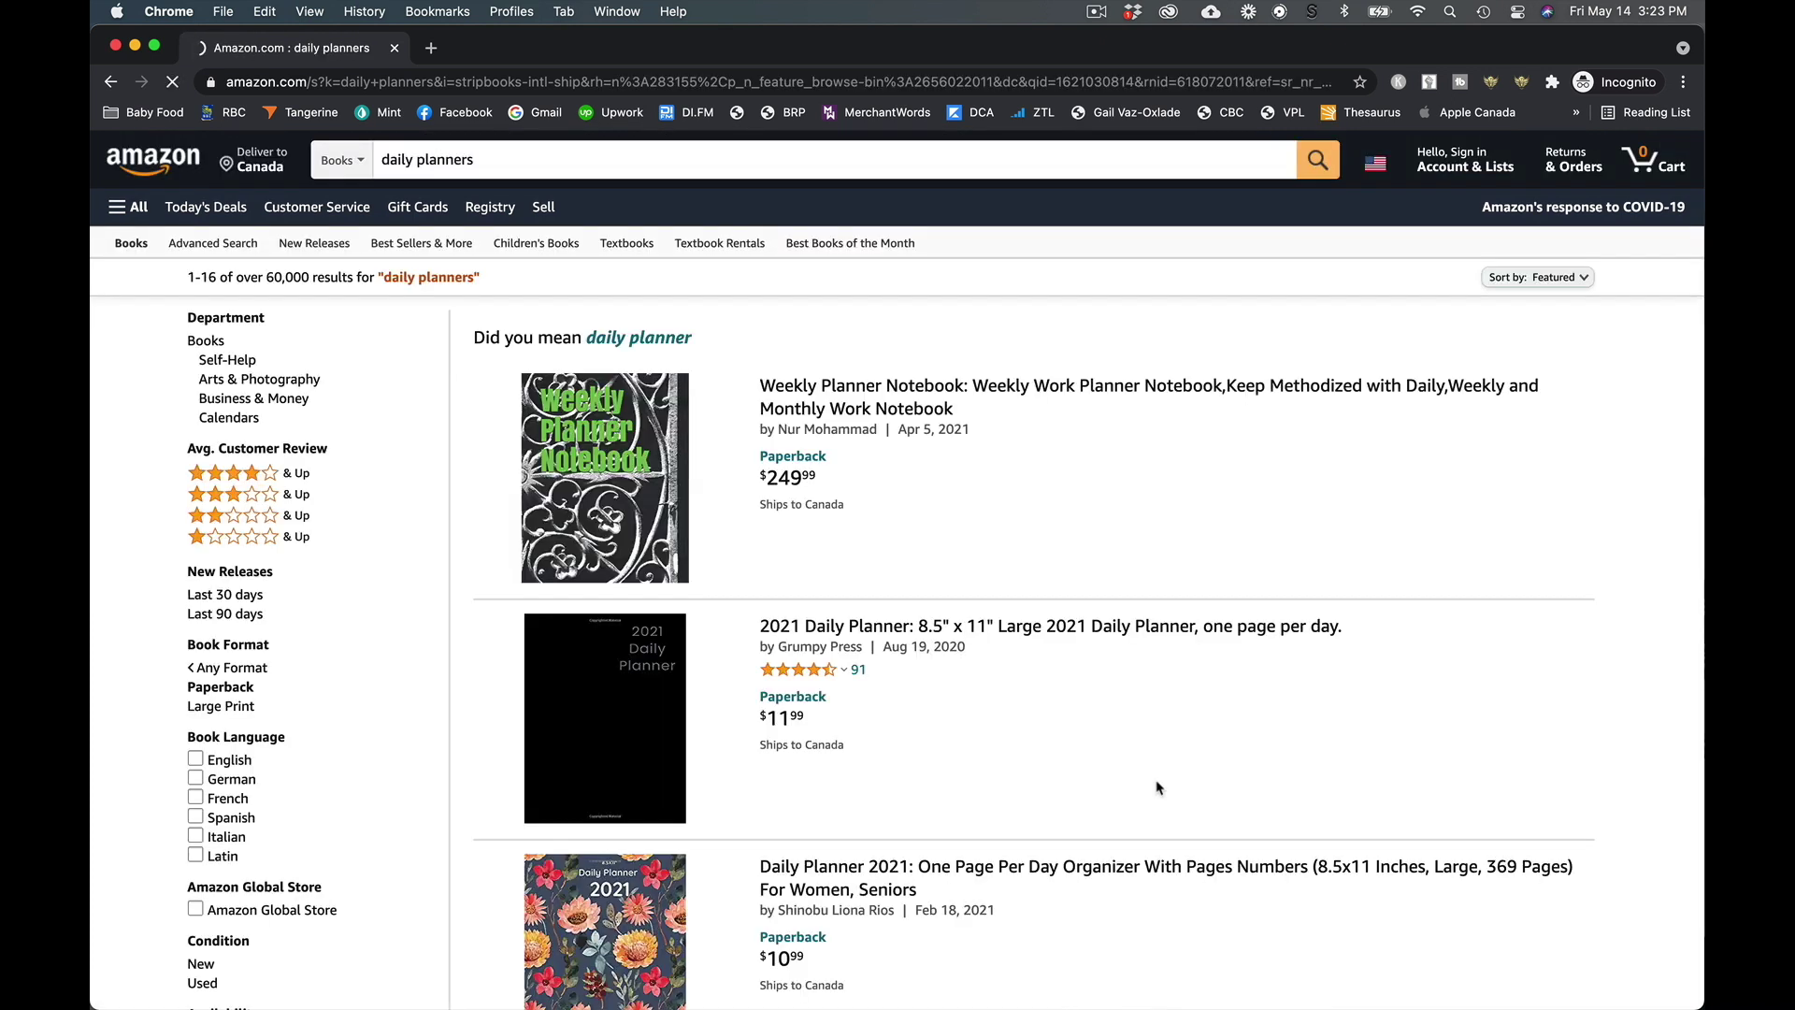
{"action": "scroll", "coordinate": [1158, 787], "scroll_direction": "down", "scroll_amount": 3}
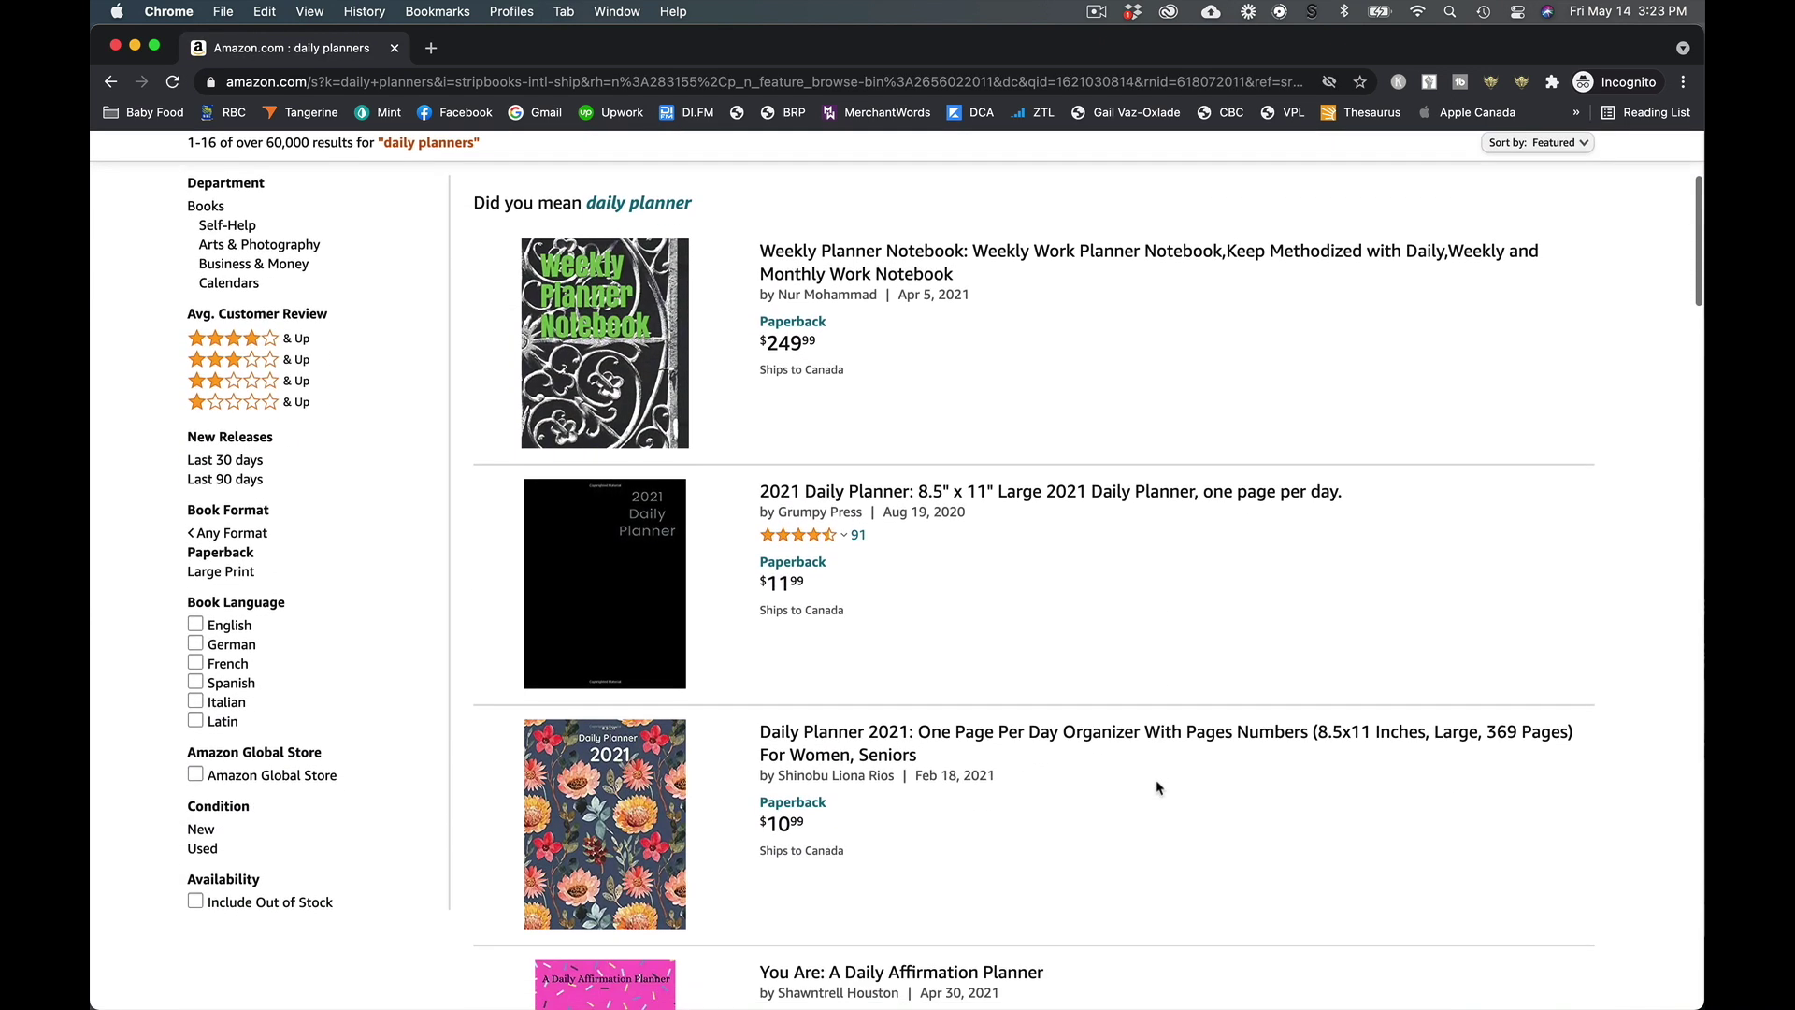
{"action": "scroll", "coordinate": [1158, 787], "scroll_direction": "down", "scroll_amount": 2}
{"action": "scroll", "coordinate": [1157, 788], "scroll_direction": "up", "scroll_amount": 8}
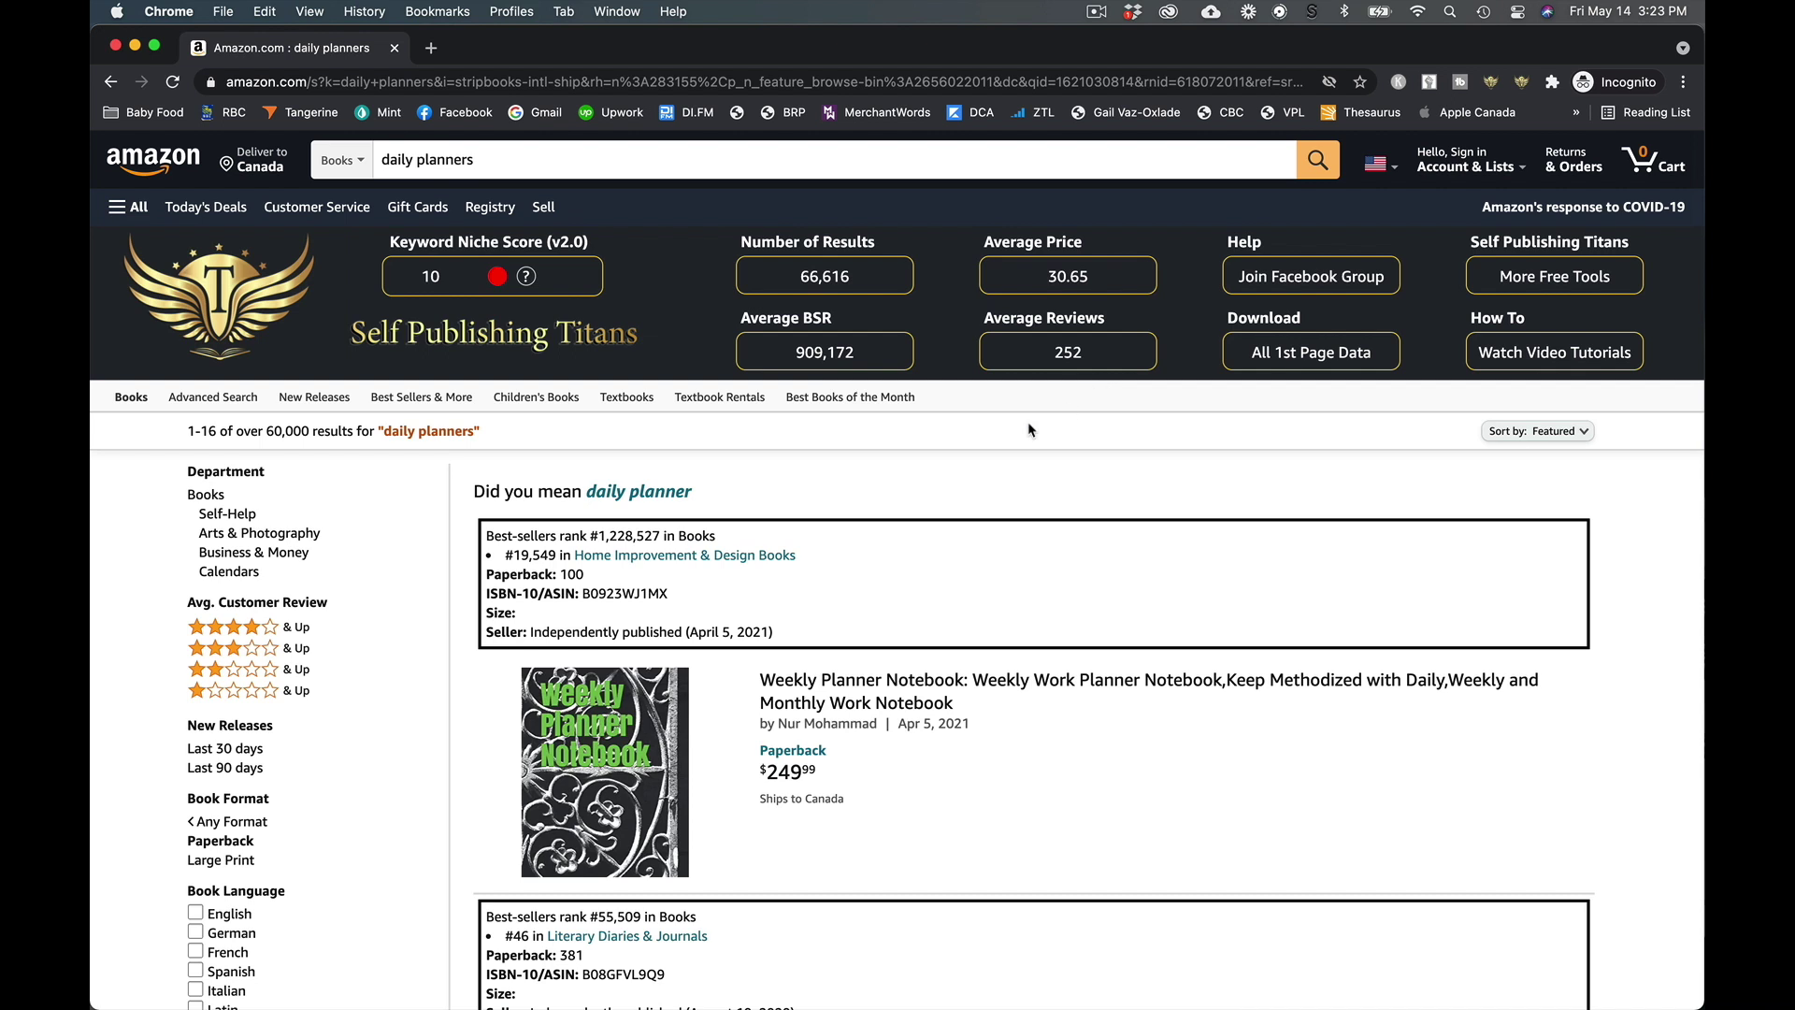
{"action": "scroll", "coordinate": [1029, 429], "scroll_direction": "down", "scroll_amount": 2}
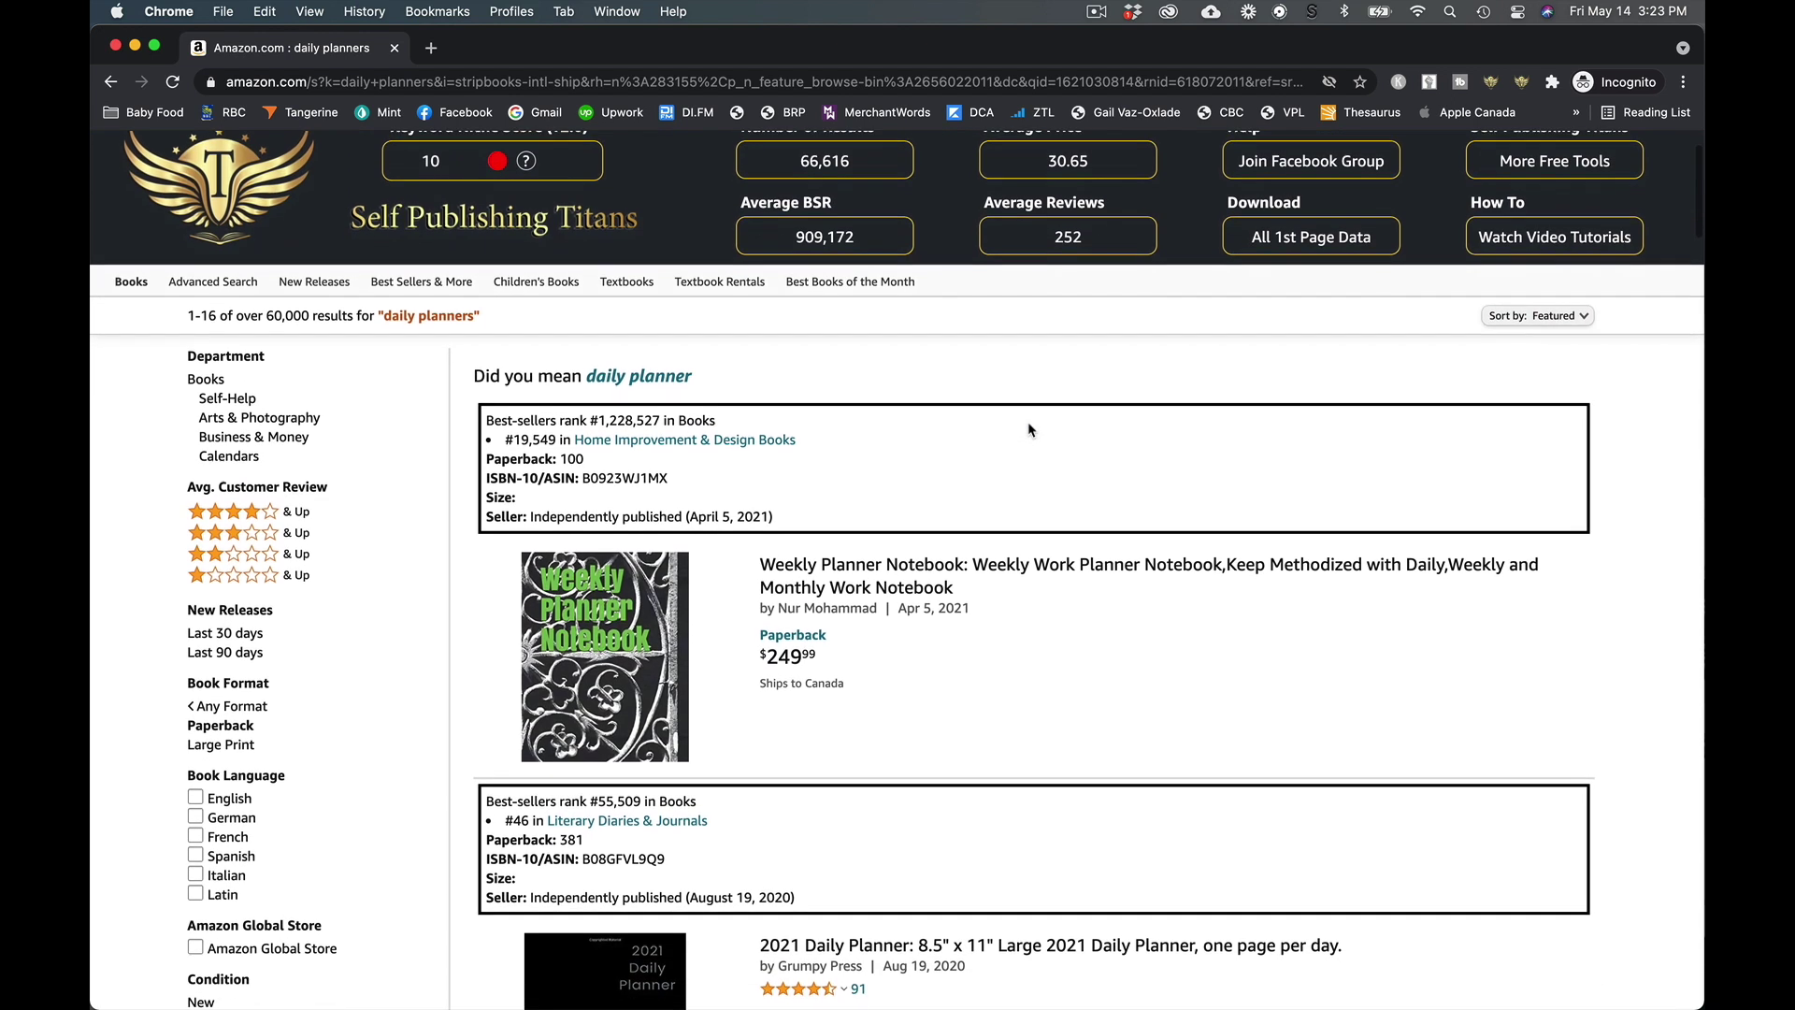
{"action": "scroll", "coordinate": [1029, 430], "scroll_direction": "down", "scroll_amount": 4}
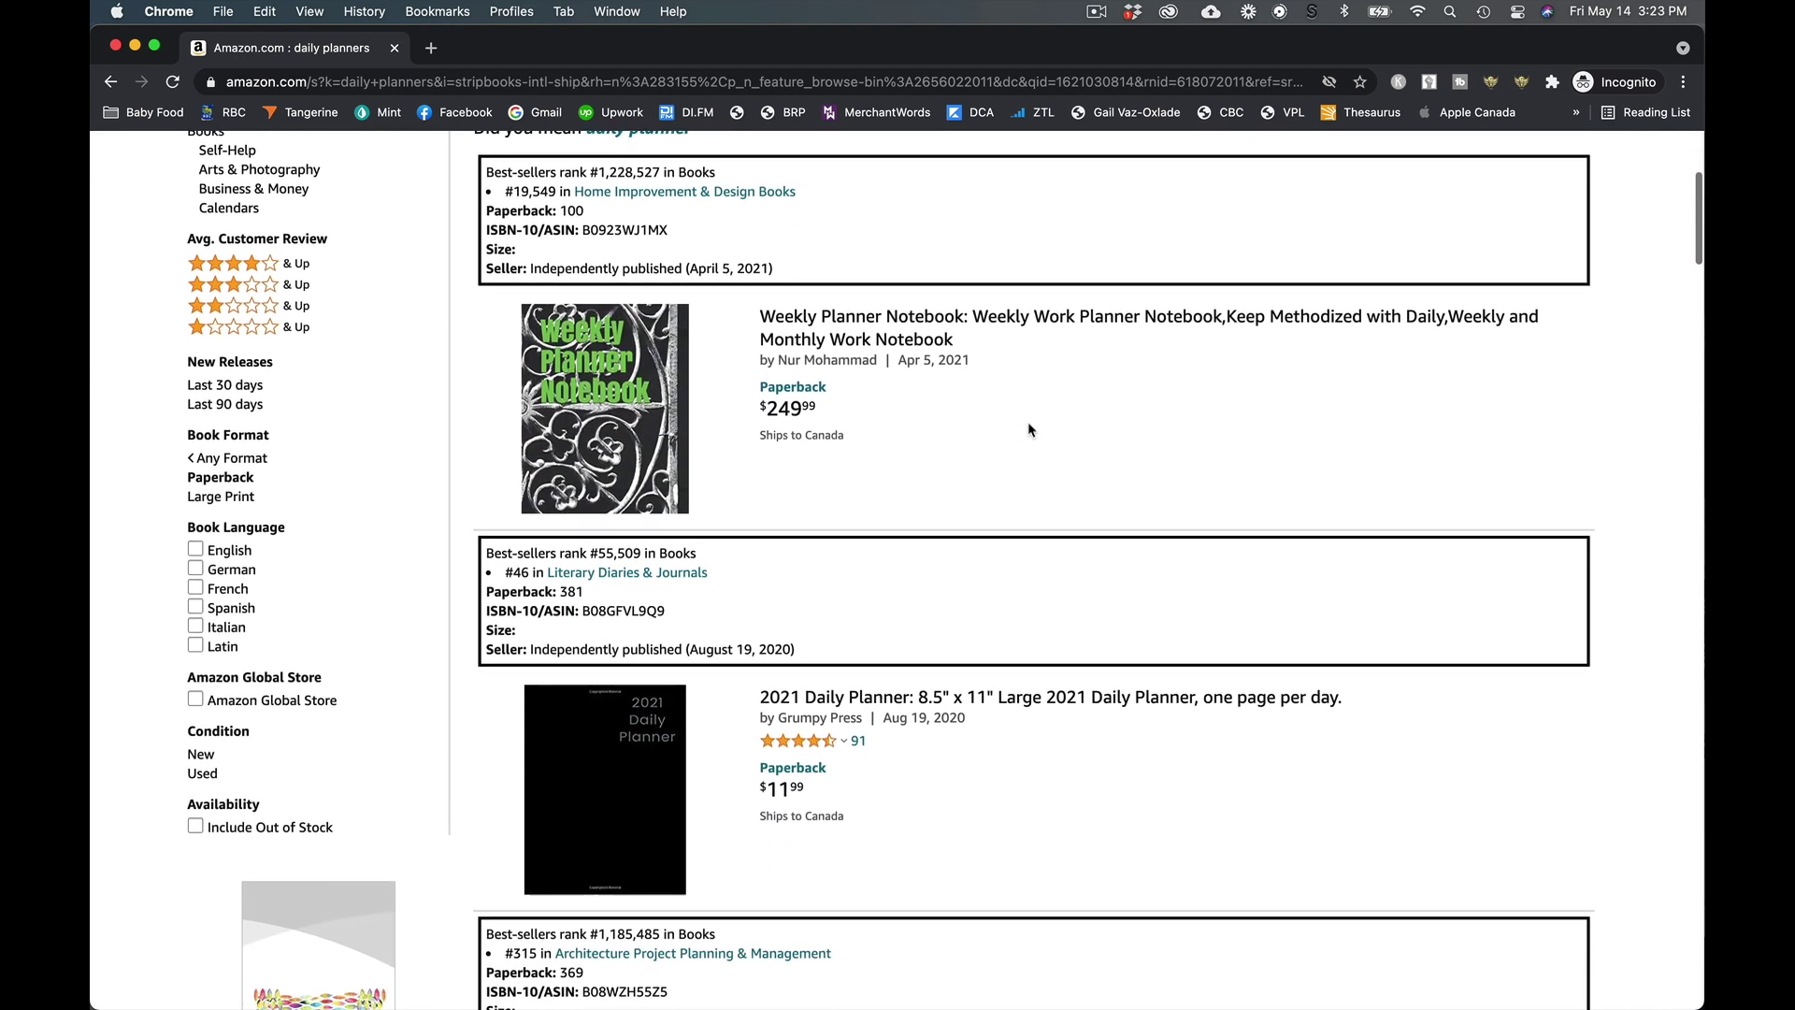
{"action": "scroll", "coordinate": [1030, 430], "scroll_direction": "up", "scroll_amount": 6}
{"action": "scroll", "coordinate": [1029, 429], "scroll_direction": "up", "scroll_amount": 2}
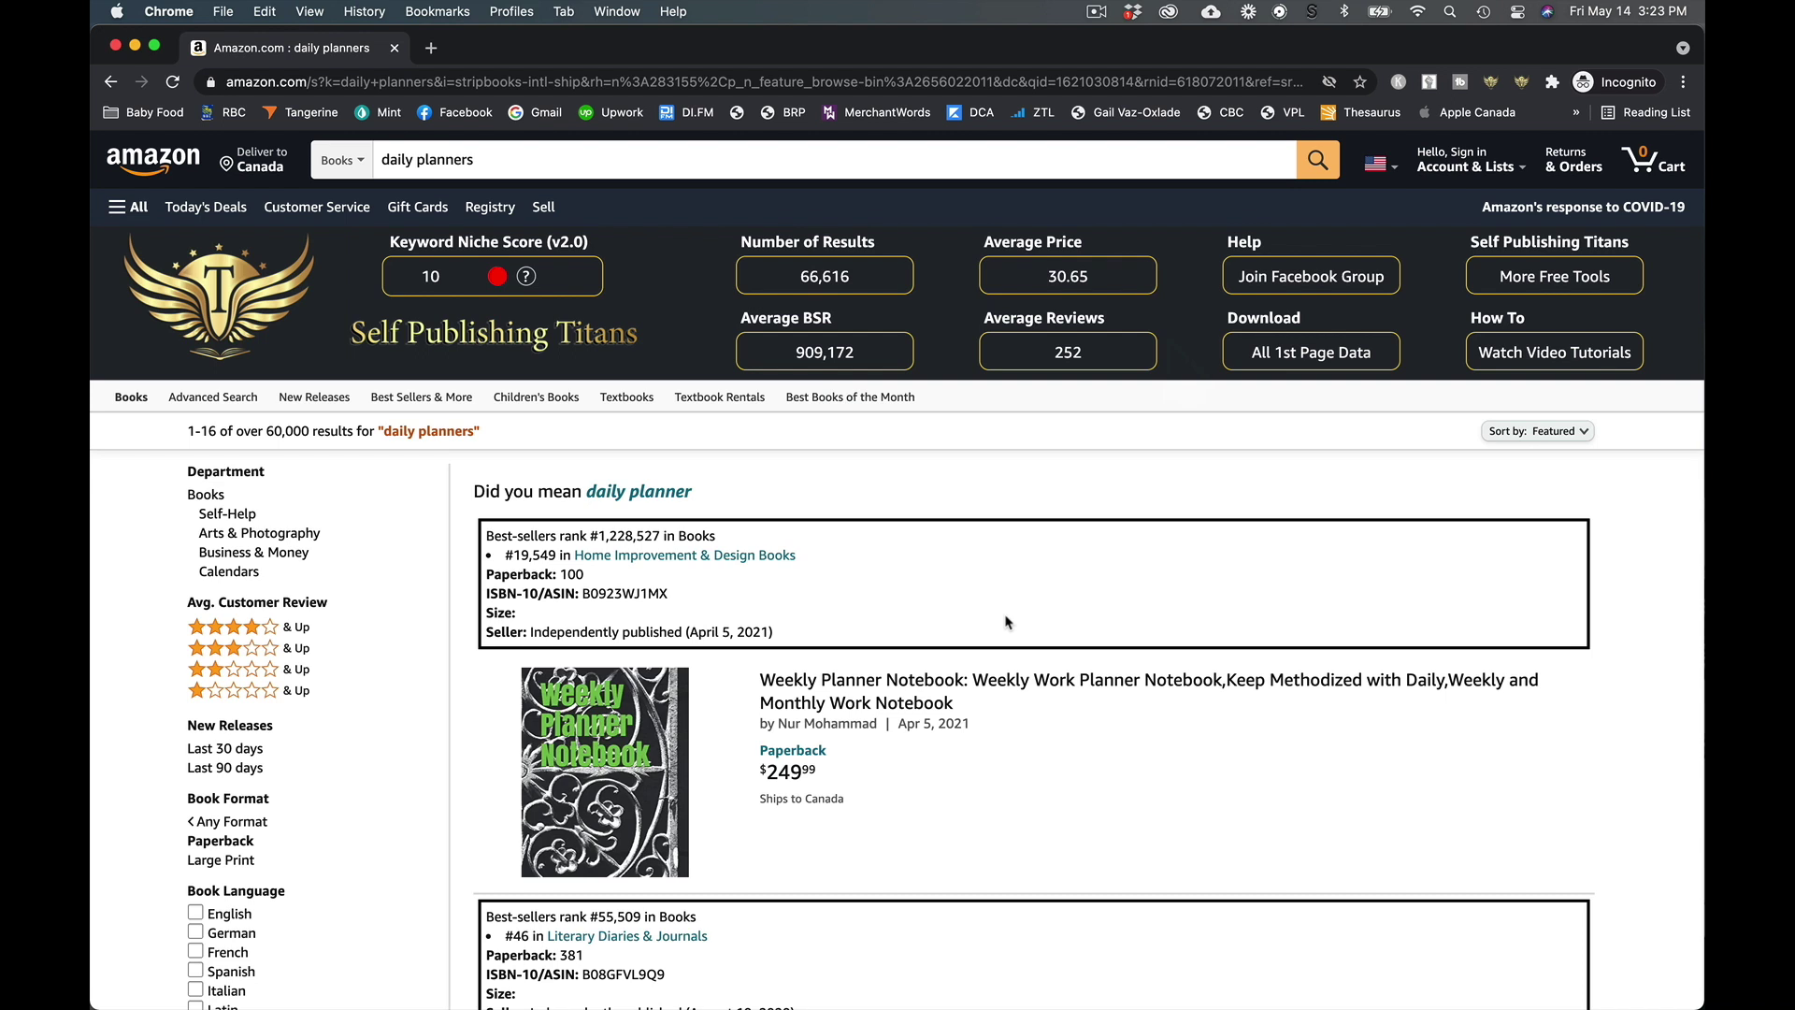
{"action": "scroll", "coordinate": [1005, 619], "scroll_direction": "down", "scroll_amount": 3}
{"action": "scroll", "coordinate": [1007, 619], "scroll_direction": "down", "scroll_amount": 3}
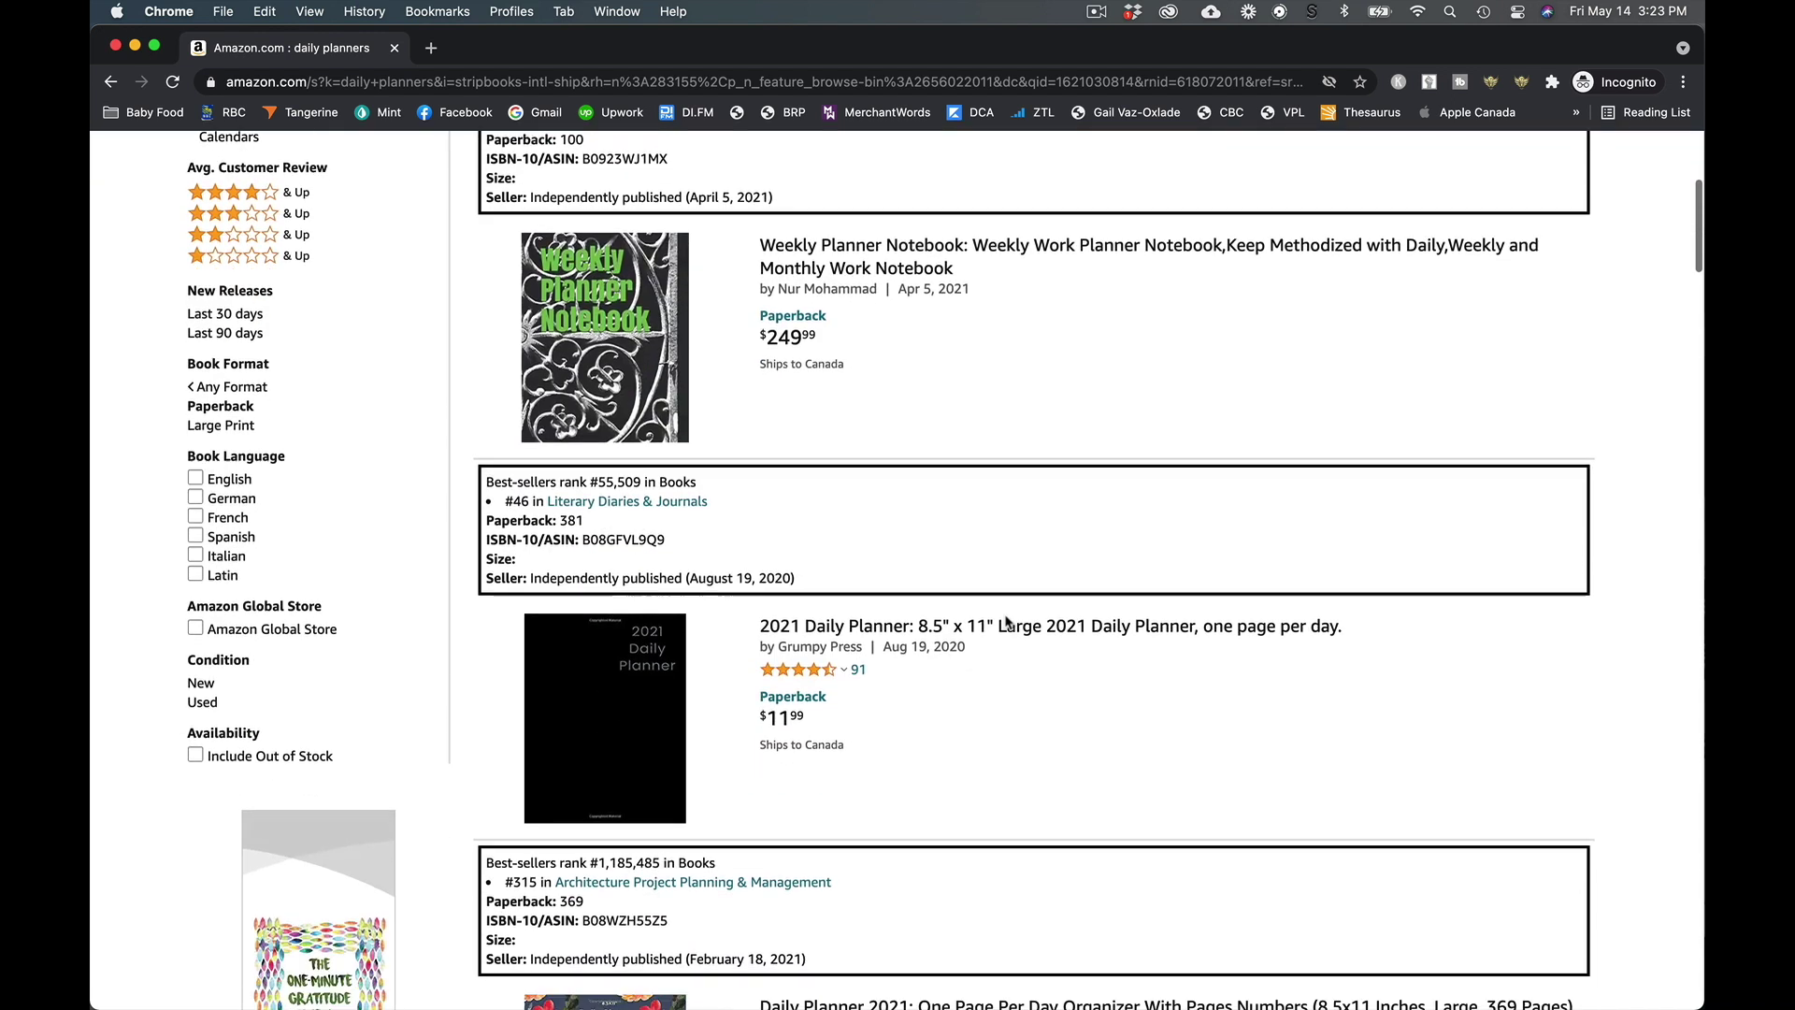
{"action": "scroll", "coordinate": [1006, 619], "scroll_direction": "down", "scroll_amount": 2}
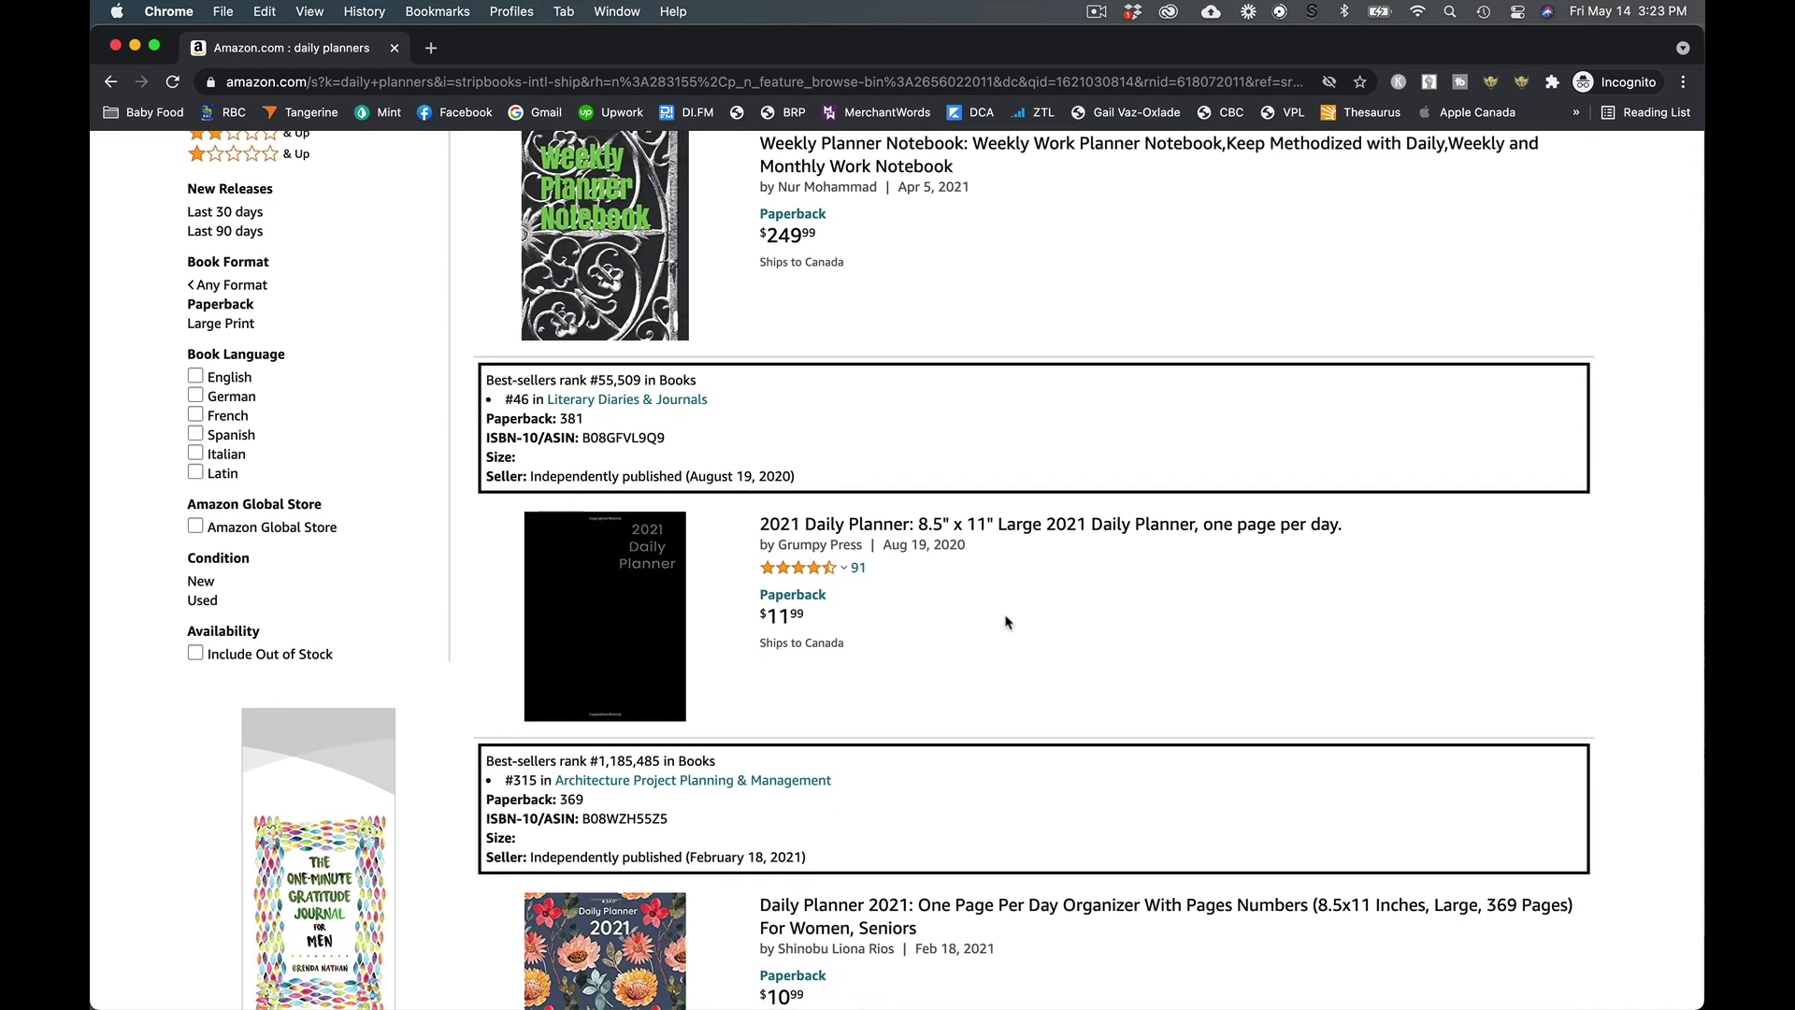
{"action": "scroll", "coordinate": [1006, 621], "scroll_direction": "up", "scroll_amount": 2}
{"action": "scroll", "coordinate": [1006, 622], "scroll_direction": "down", "scroll_amount": 3}
{"action": "scroll", "coordinate": [1006, 622], "scroll_direction": "down", "scroll_amount": 3}
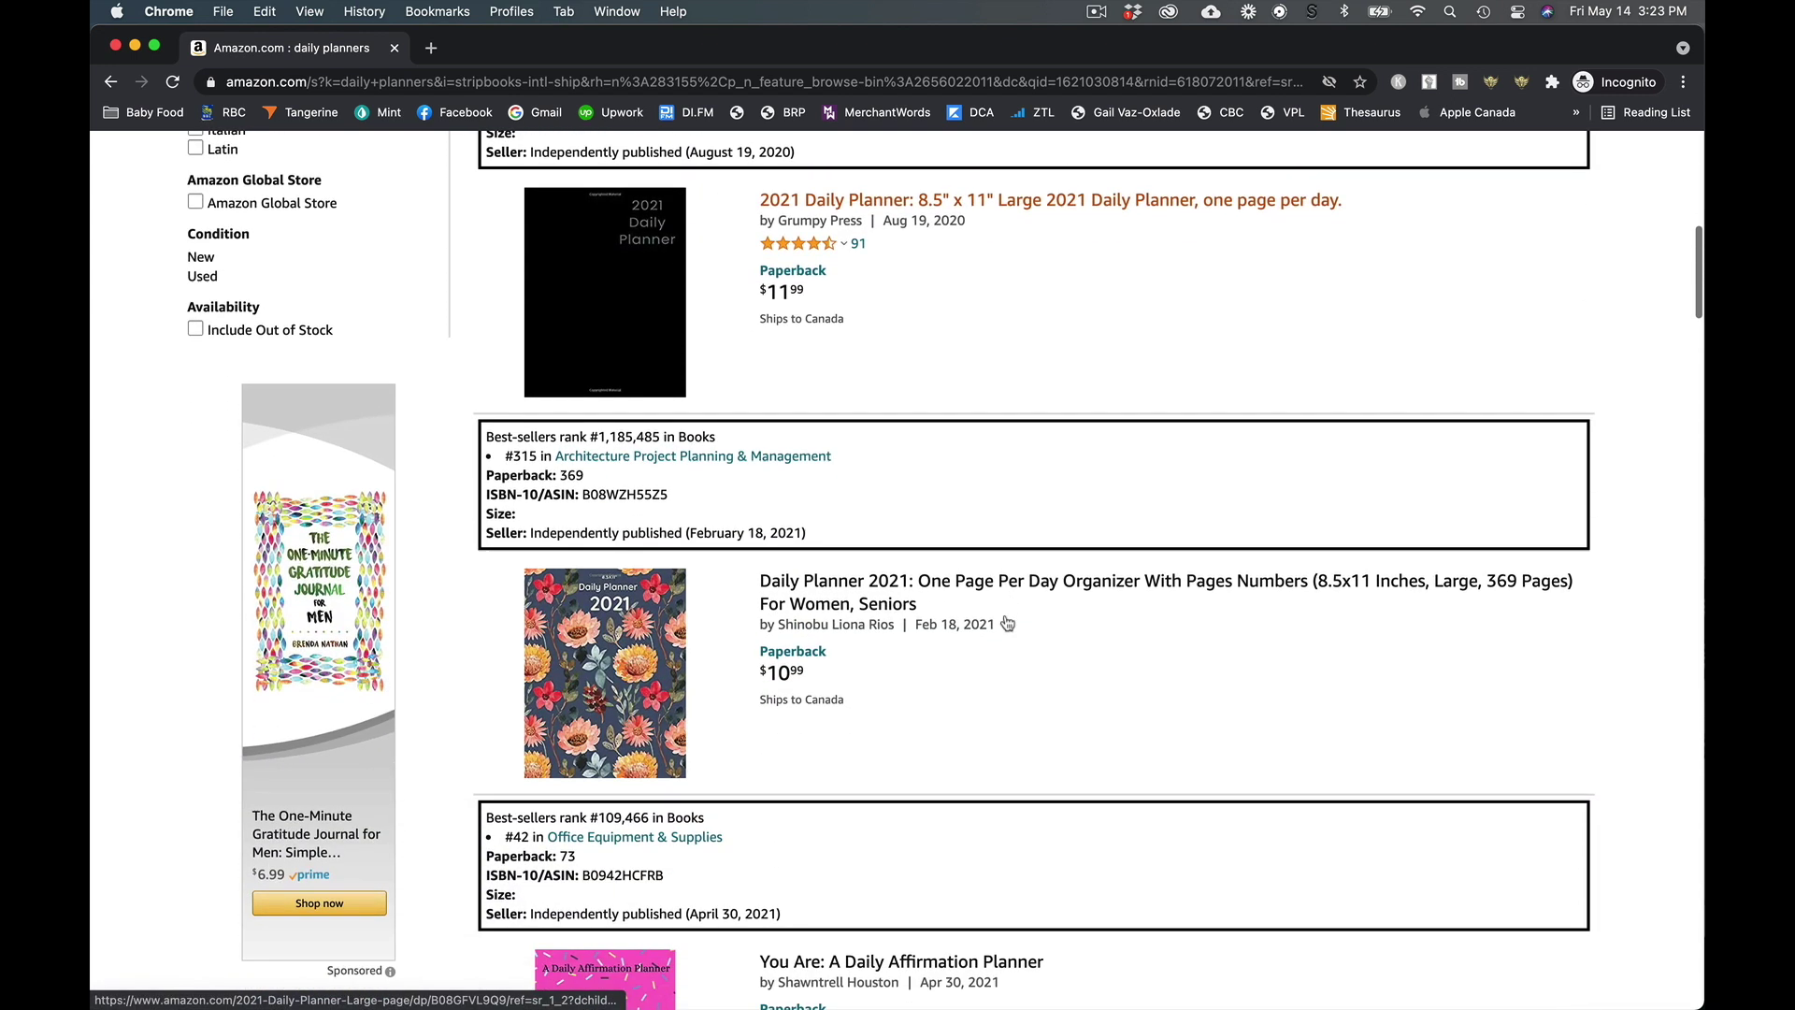
{"action": "scroll", "coordinate": [1006, 622], "scroll_direction": "down", "scroll_amount": 5}
{"action": "scroll", "coordinate": [1006, 621], "scroll_direction": "down", "scroll_amount": 4}
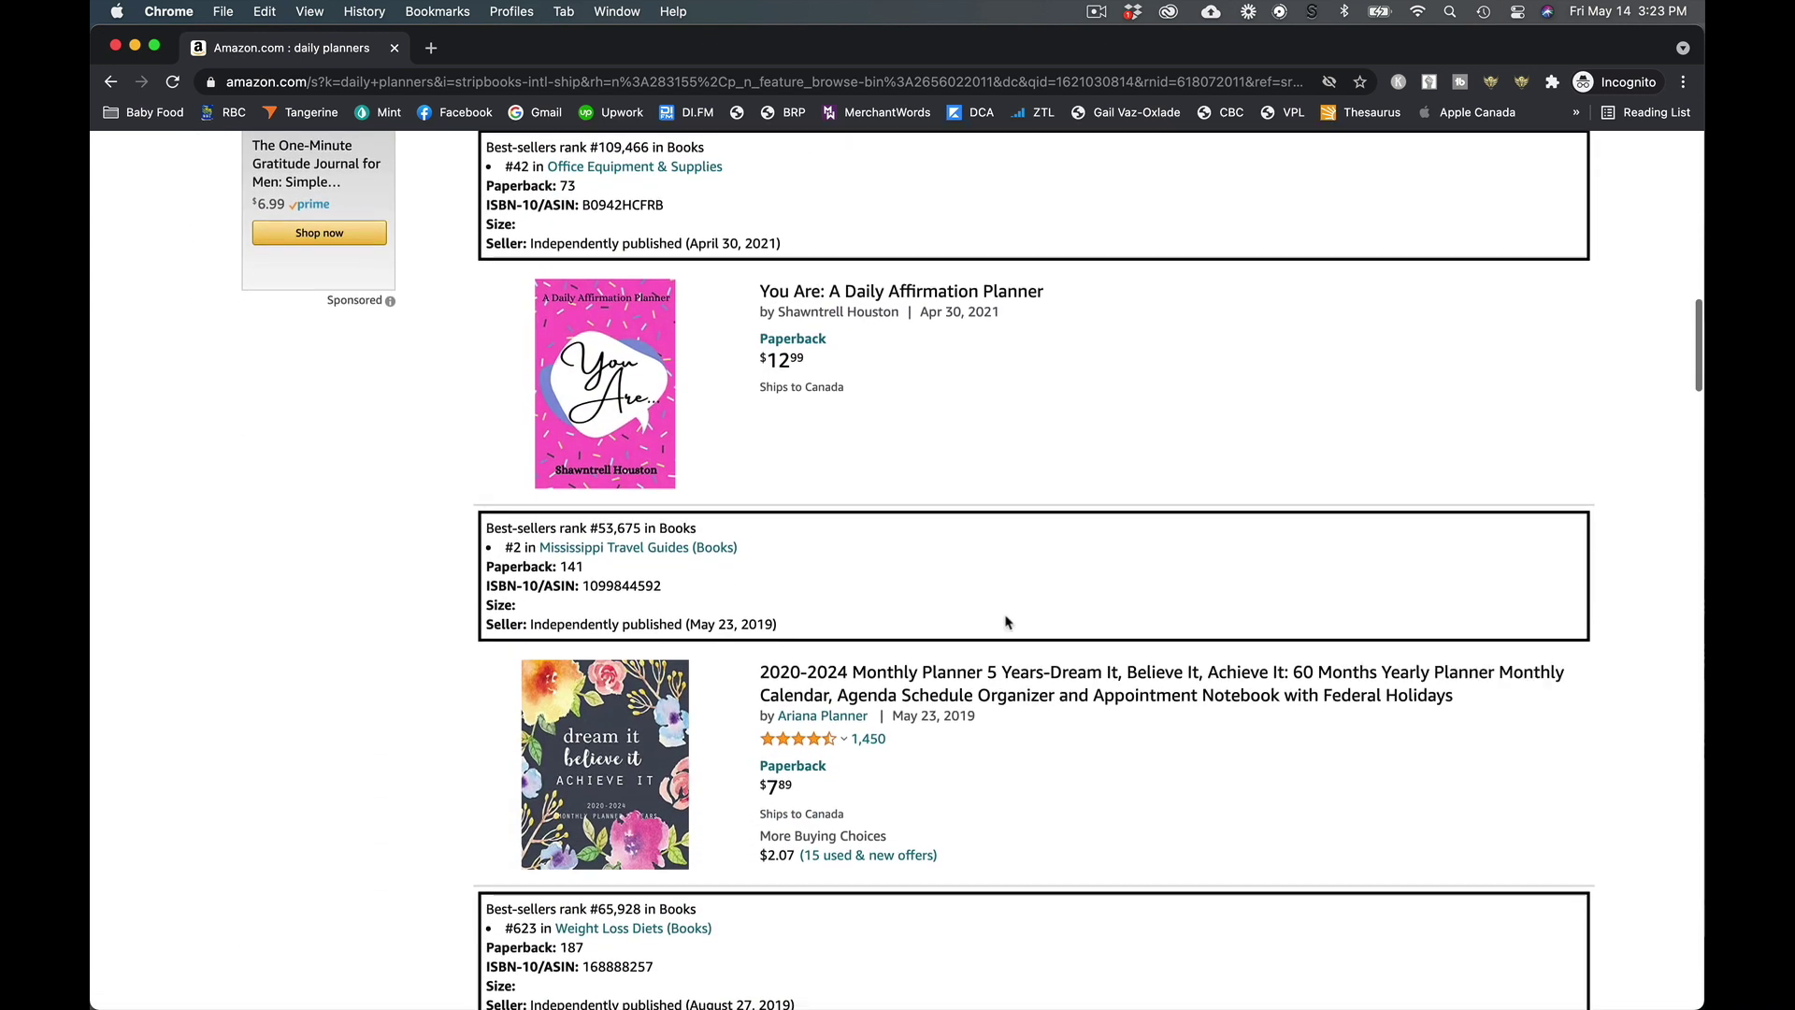
{"action": "scroll", "coordinate": [1006, 621], "scroll_direction": "down", "scroll_amount": 2}
{"action": "scroll", "coordinate": [1006, 622], "scroll_direction": "down", "scroll_amount": 3}
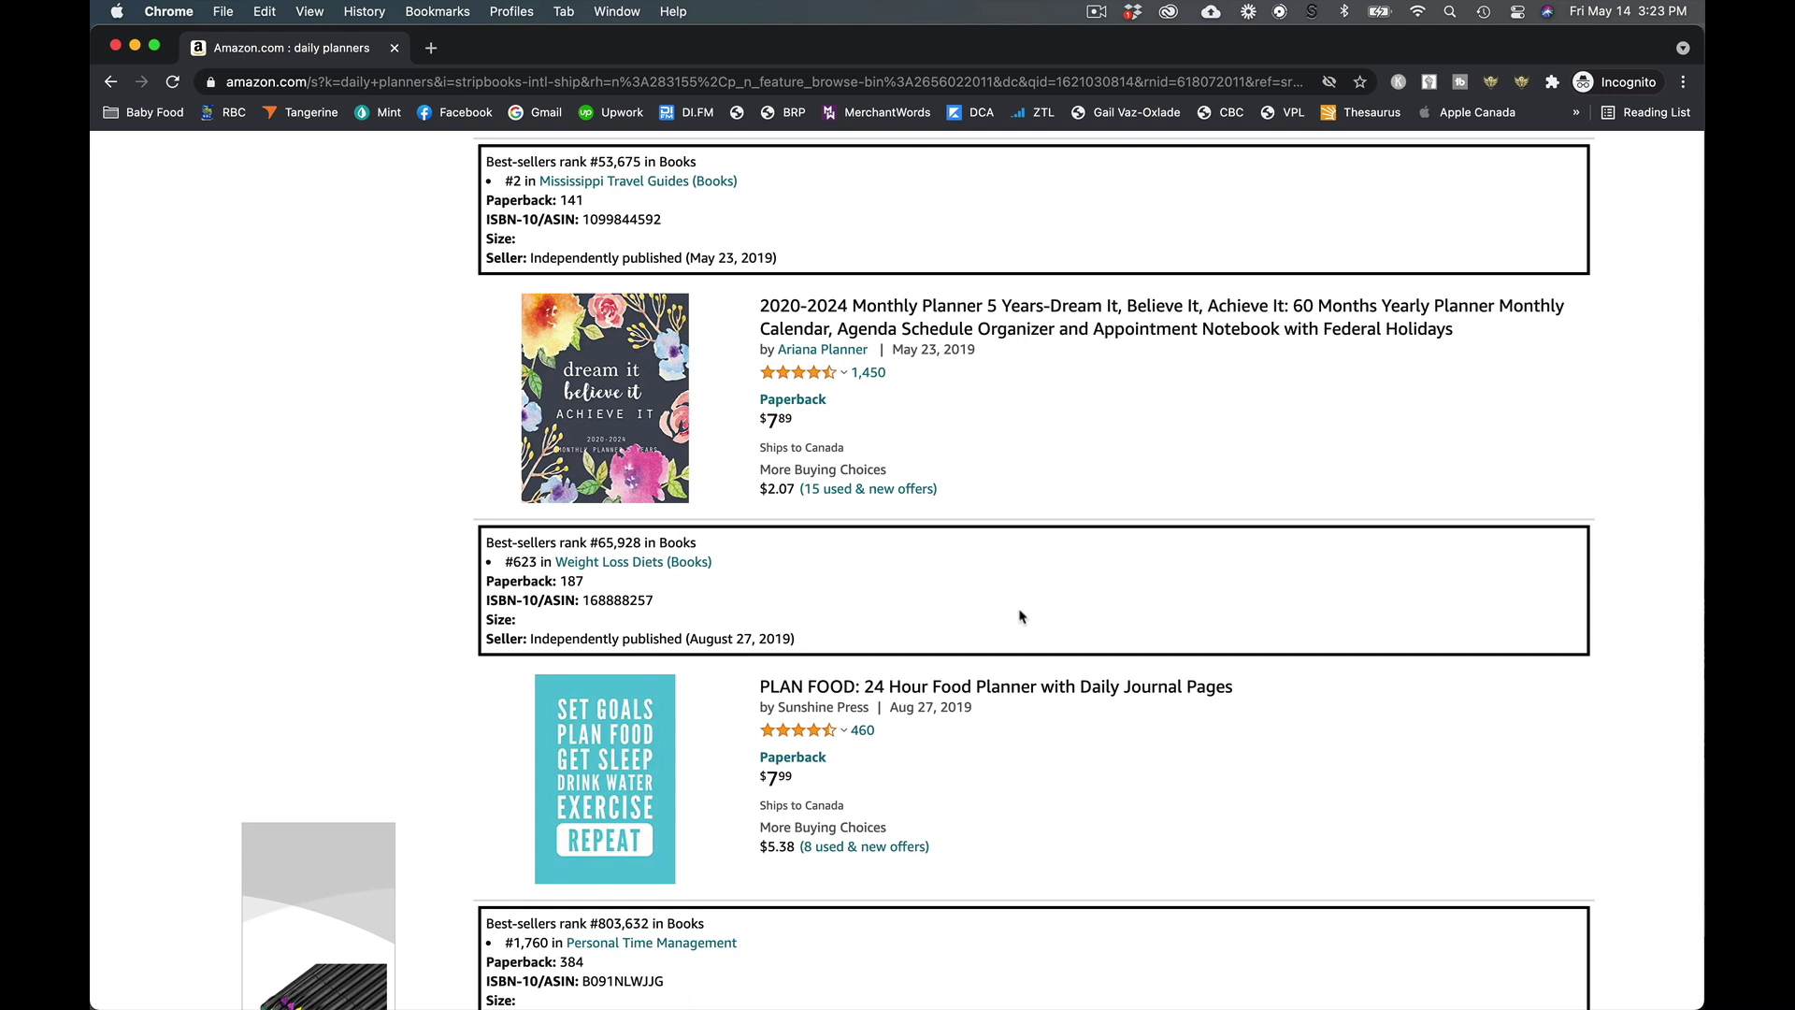
{"action": "scroll", "coordinate": [909, 414], "scroll_direction": "down", "scroll_amount": 2}
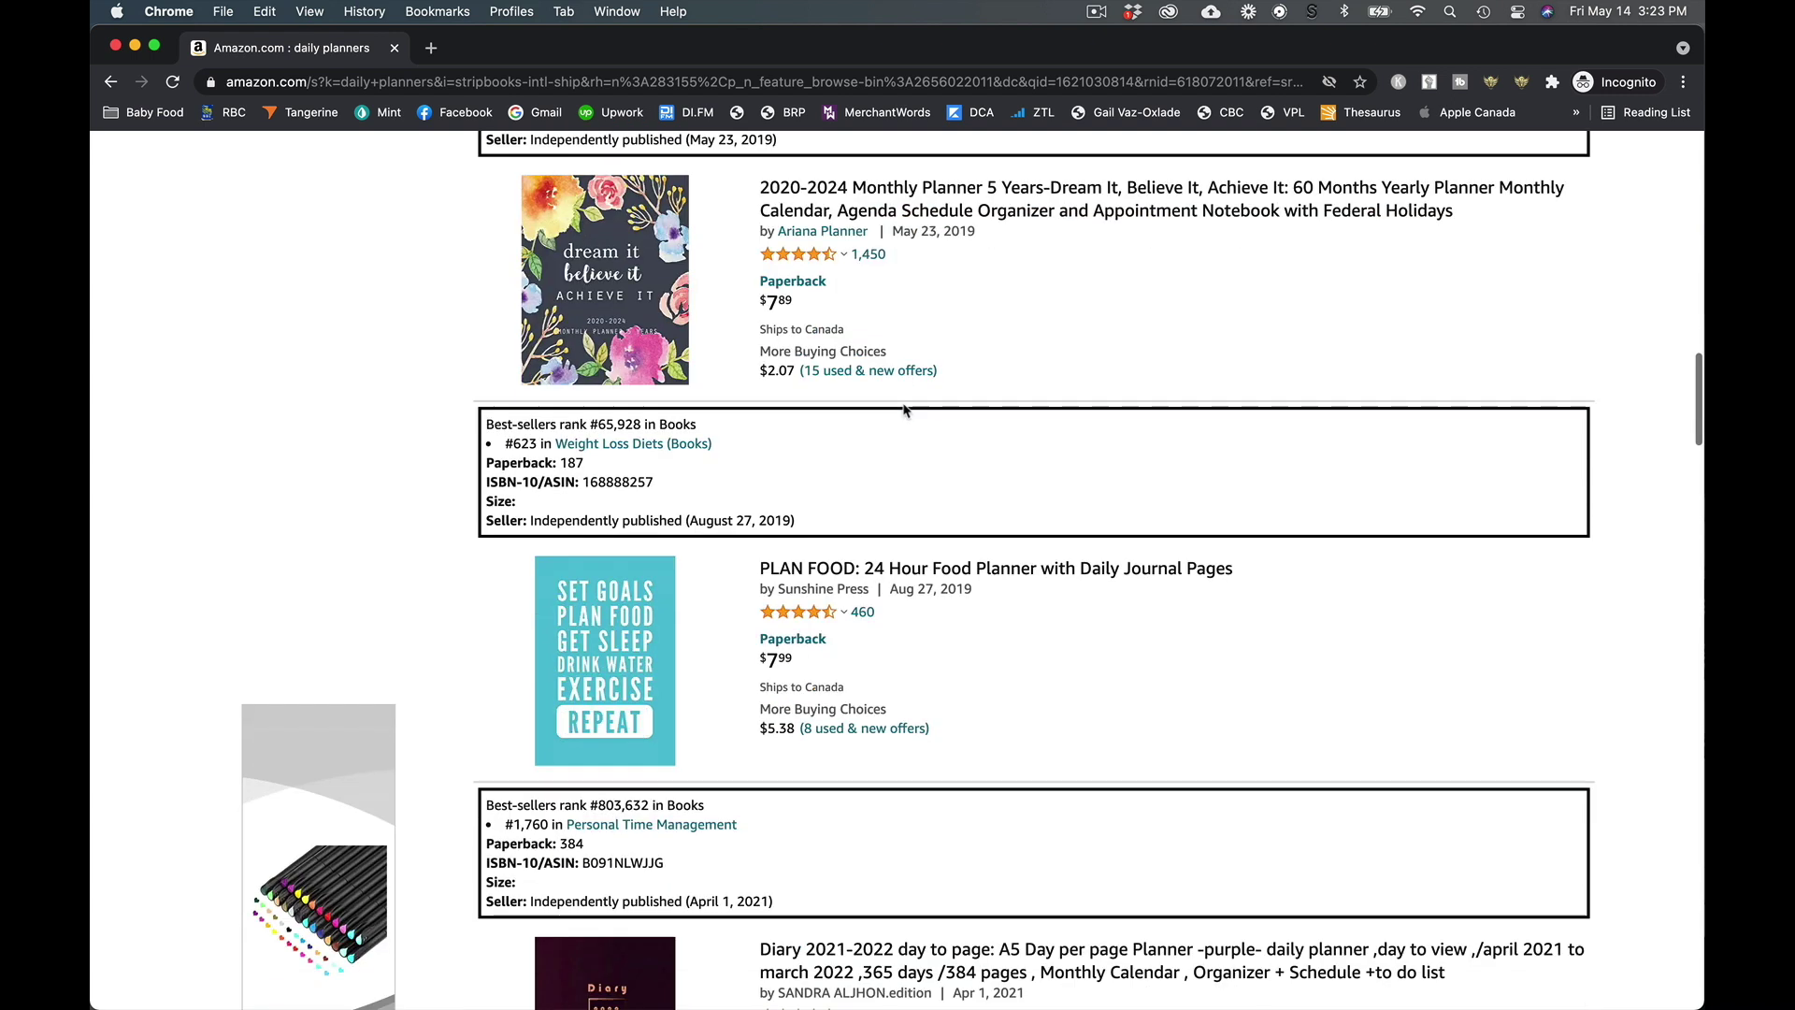
{"action": "scroll", "coordinate": [909, 412], "scroll_direction": "down", "scroll_amount": 3}
{"action": "scroll", "coordinate": [905, 409], "scroll_direction": "down", "scroll_amount": 4}
{"action": "scroll", "coordinate": [905, 408], "scroll_direction": "down", "scroll_amount": 3}
{"action": "scroll", "coordinate": [904, 409], "scroll_direction": "down", "scroll_amount": 1}
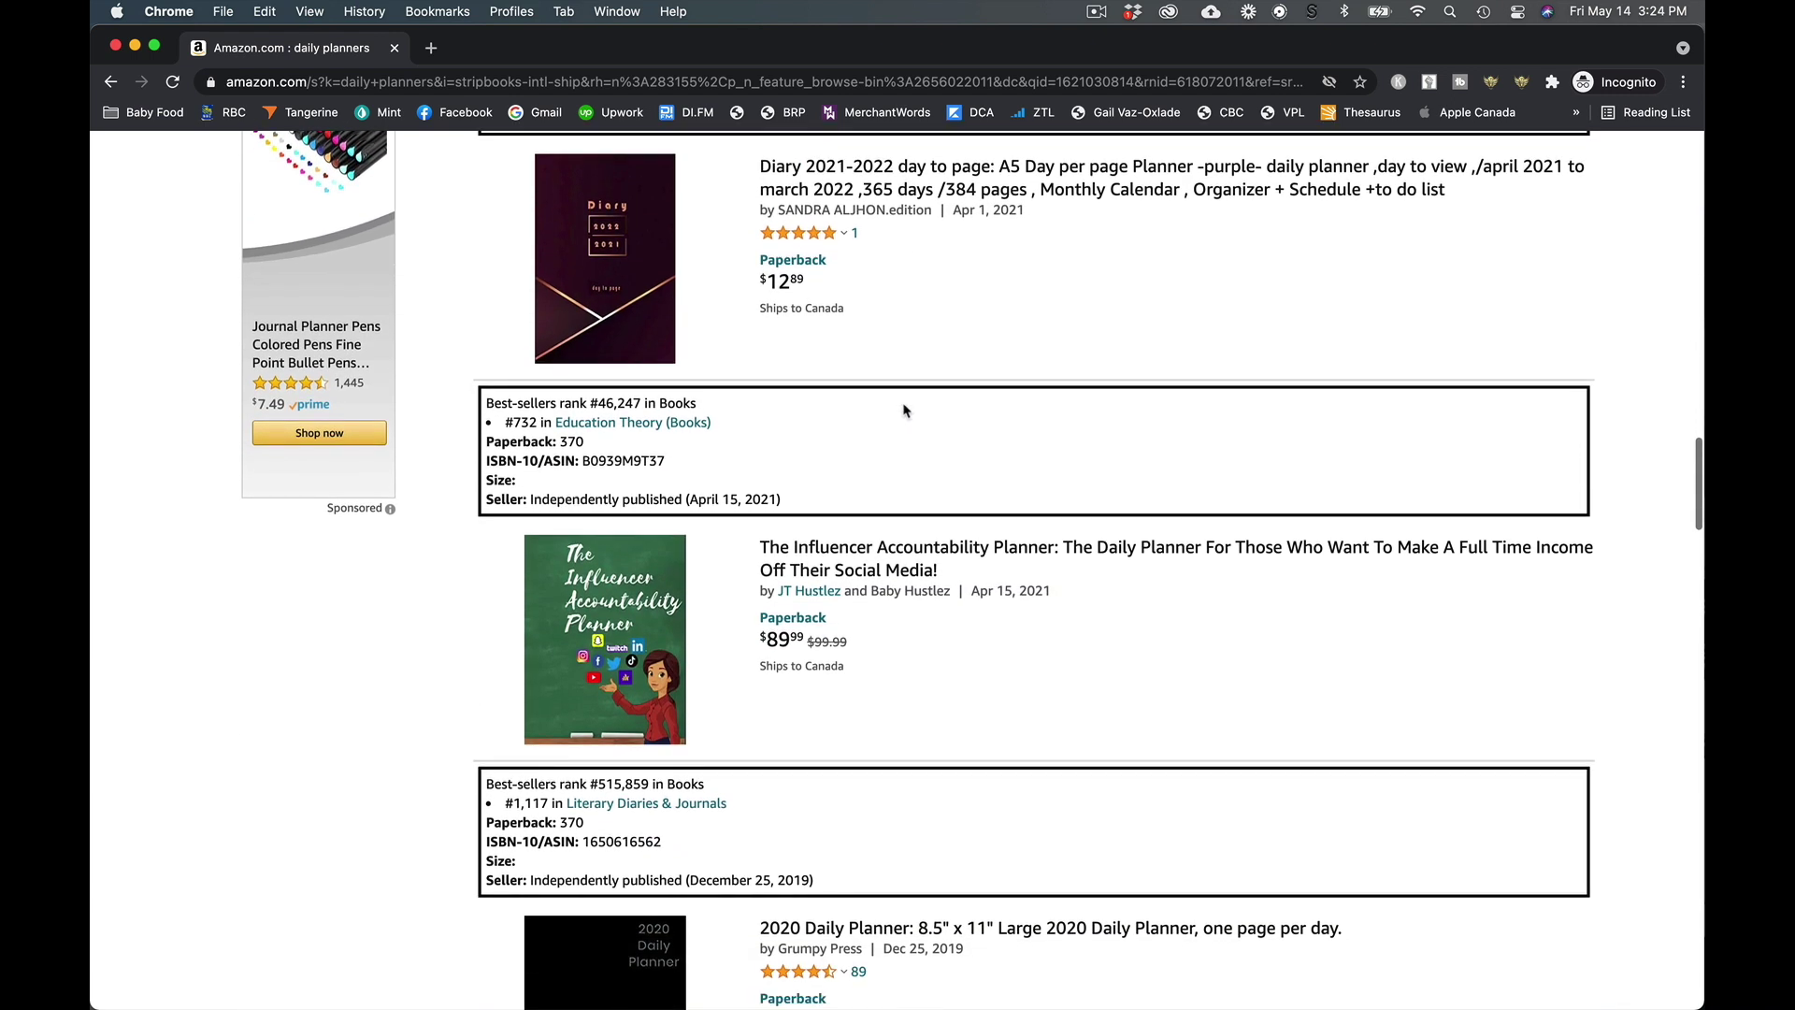
{"action": "scroll", "coordinate": [904, 409], "scroll_direction": "down", "scroll_amount": 1}
{"action": "scroll", "coordinate": [904, 409], "scroll_direction": "down", "scroll_amount": 2}
{"action": "scroll", "coordinate": [906, 409], "scroll_direction": "down", "scroll_amount": 4}
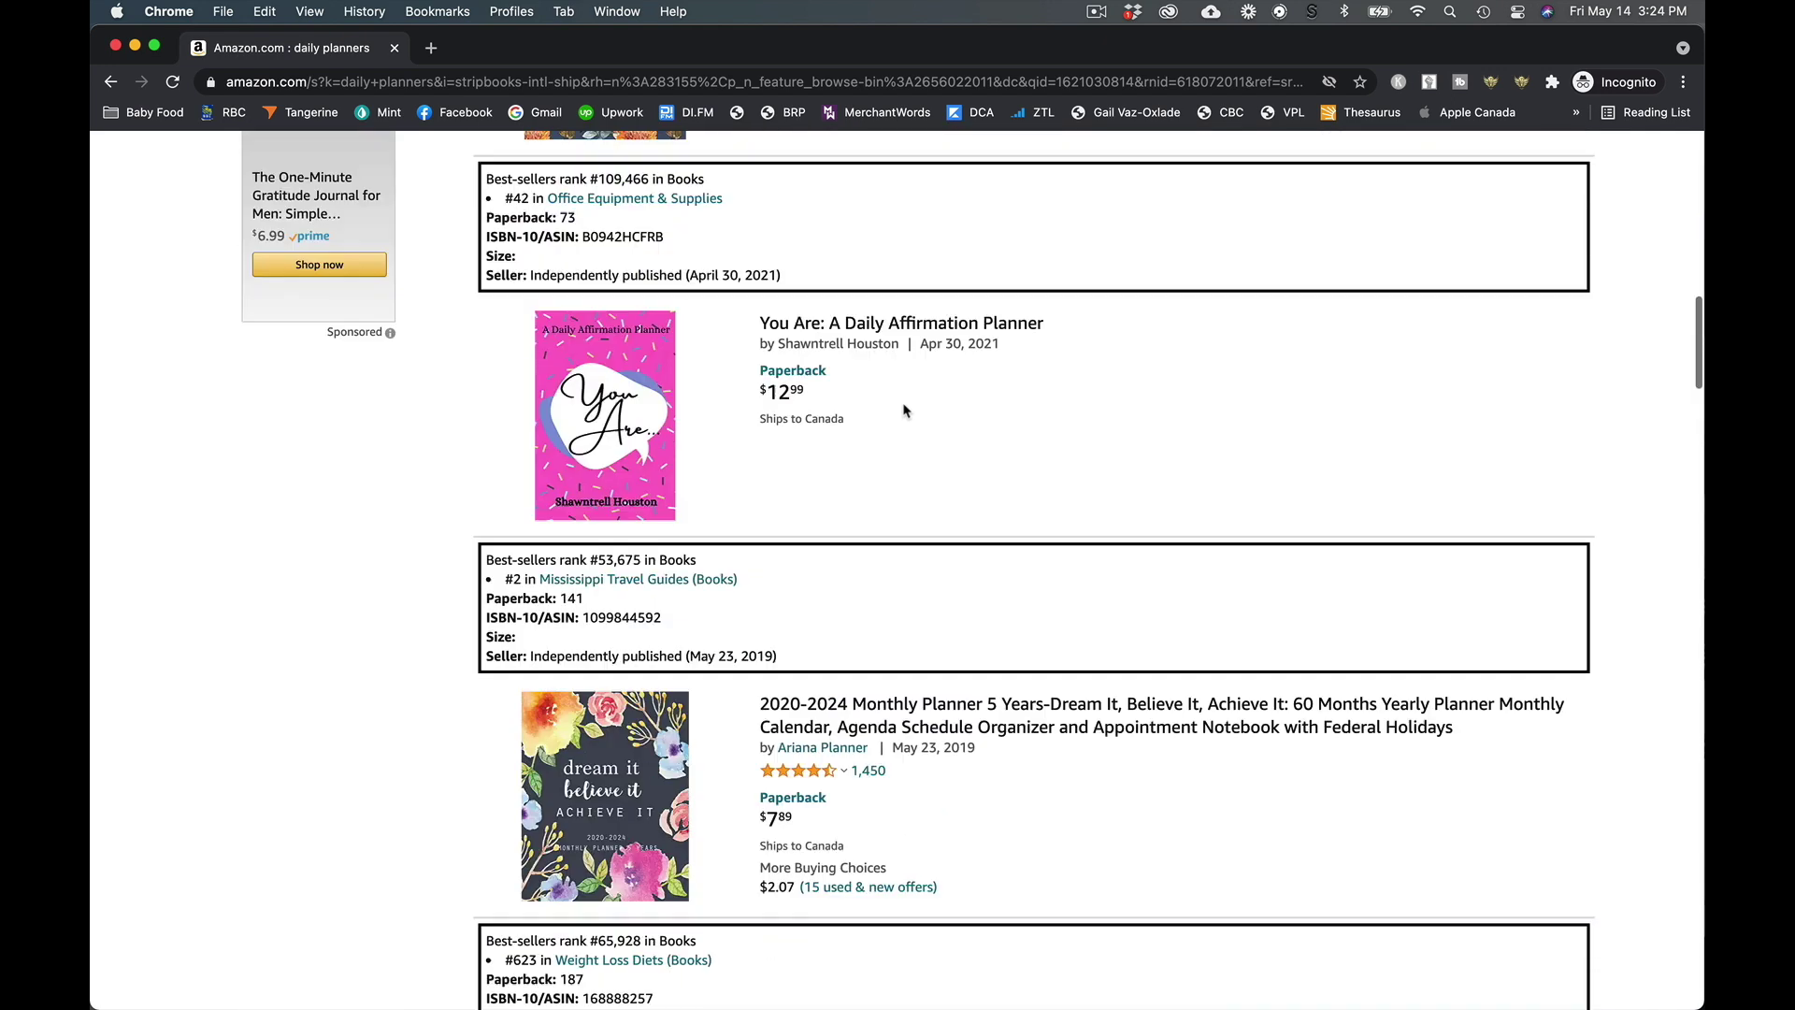
{"action": "scroll", "coordinate": [904, 409], "scroll_direction": "down", "scroll_amount": 4}
{"action": "scroll", "coordinate": [904, 410], "scroll_direction": "up", "scroll_amount": 5}
{"action": "scroll", "coordinate": [905, 410], "scroll_direction": "up", "scroll_amount": 5}
{"action": "scroll", "coordinate": [906, 409], "scroll_direction": "up", "scroll_amount": 2}
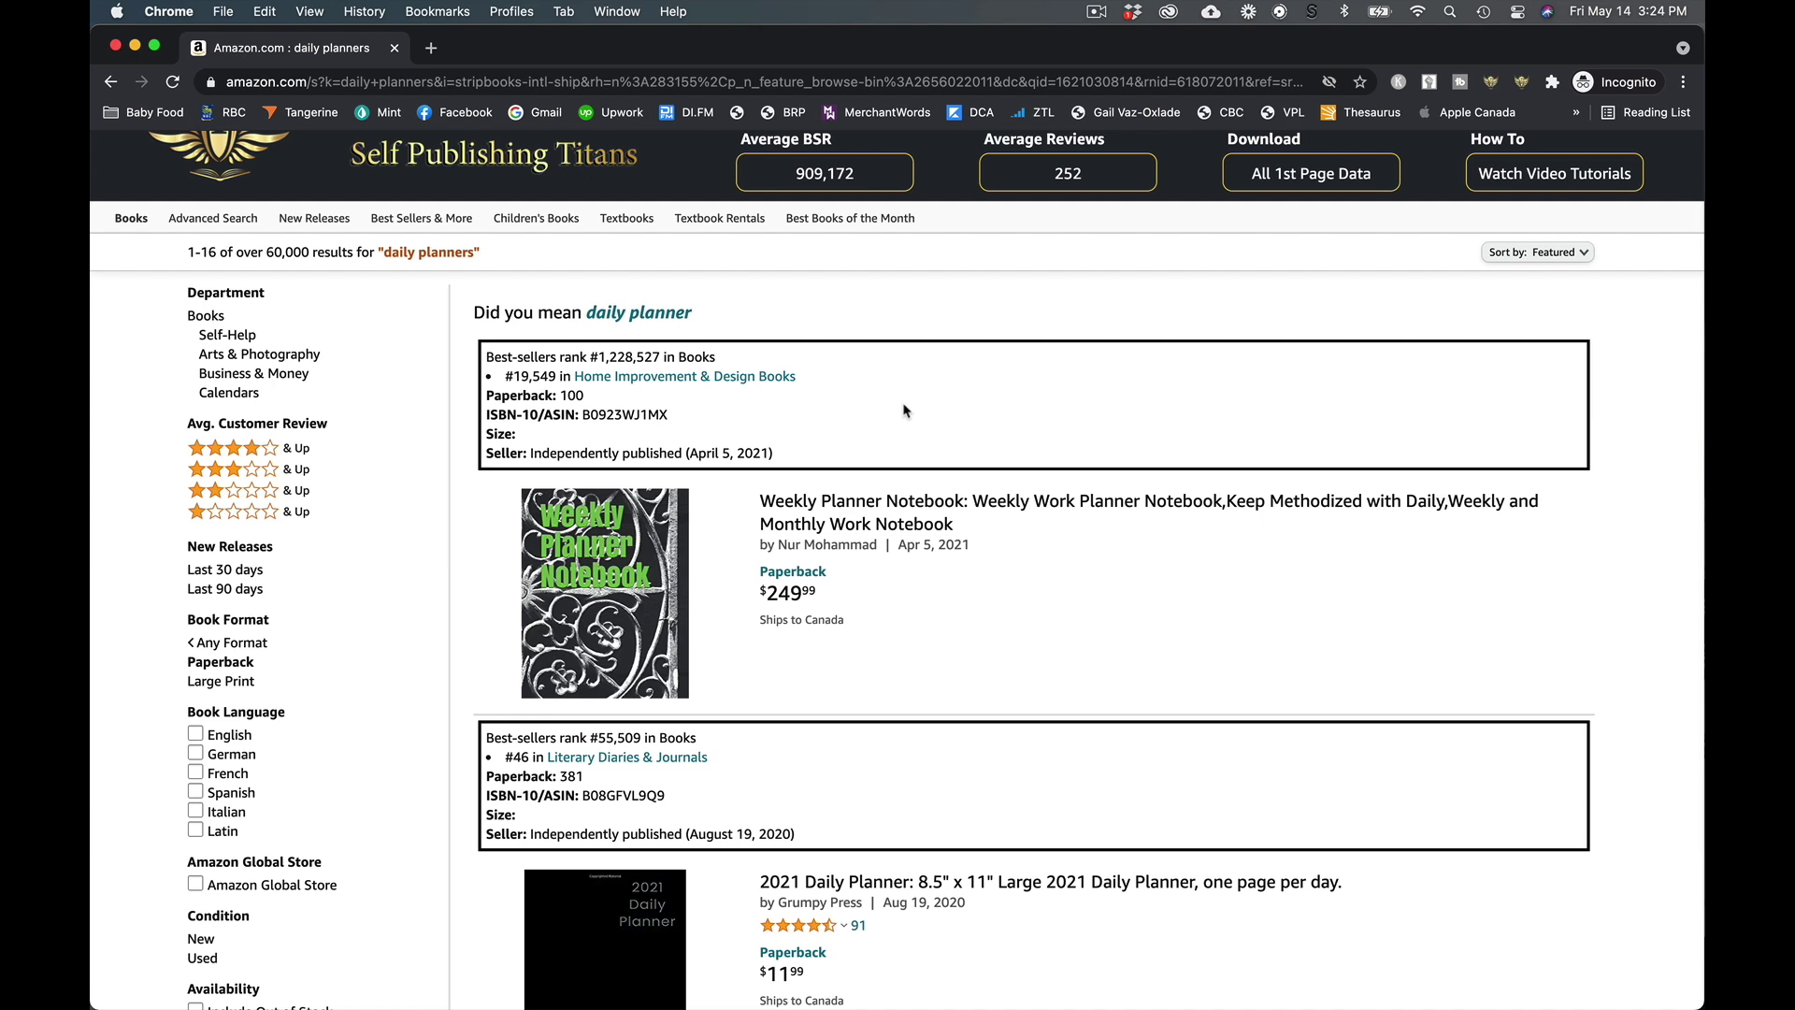
{"action": "scroll", "coordinate": [905, 409], "scroll_direction": "up", "scroll_amount": 2}
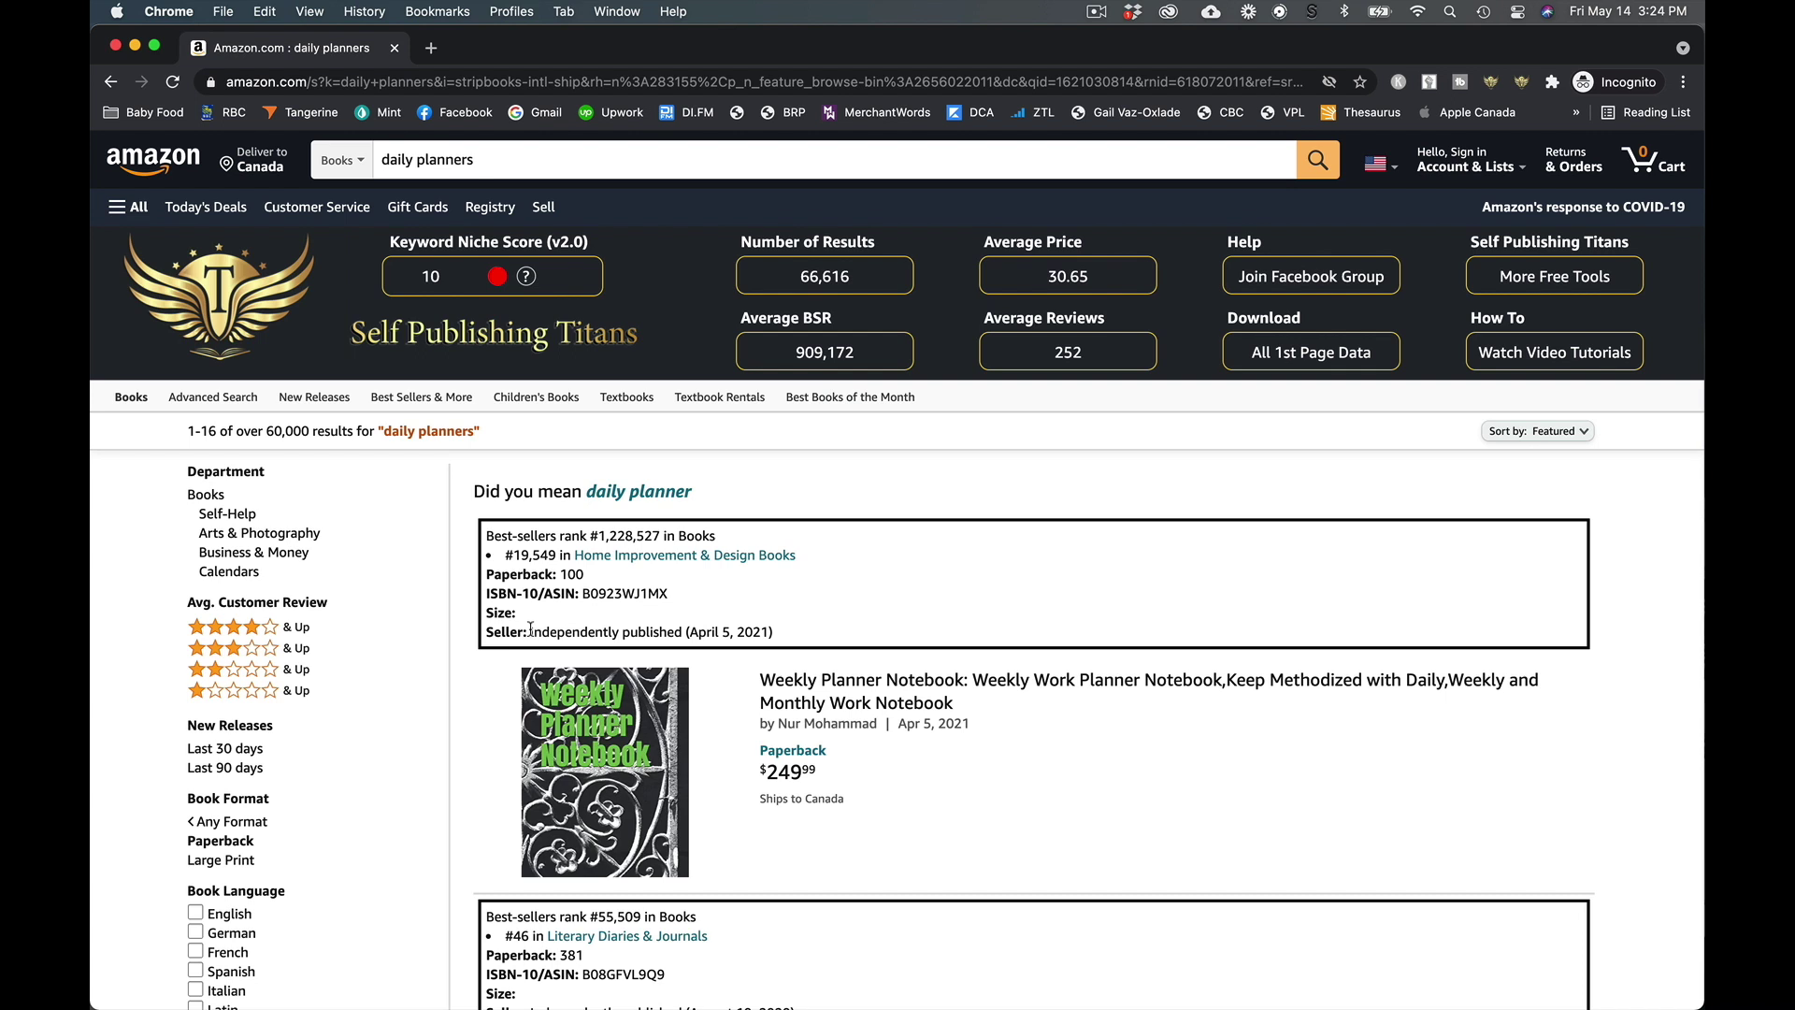
{"action": "left_click_drag", "start_coordinate": [530, 632], "coordinate": [788, 638]}
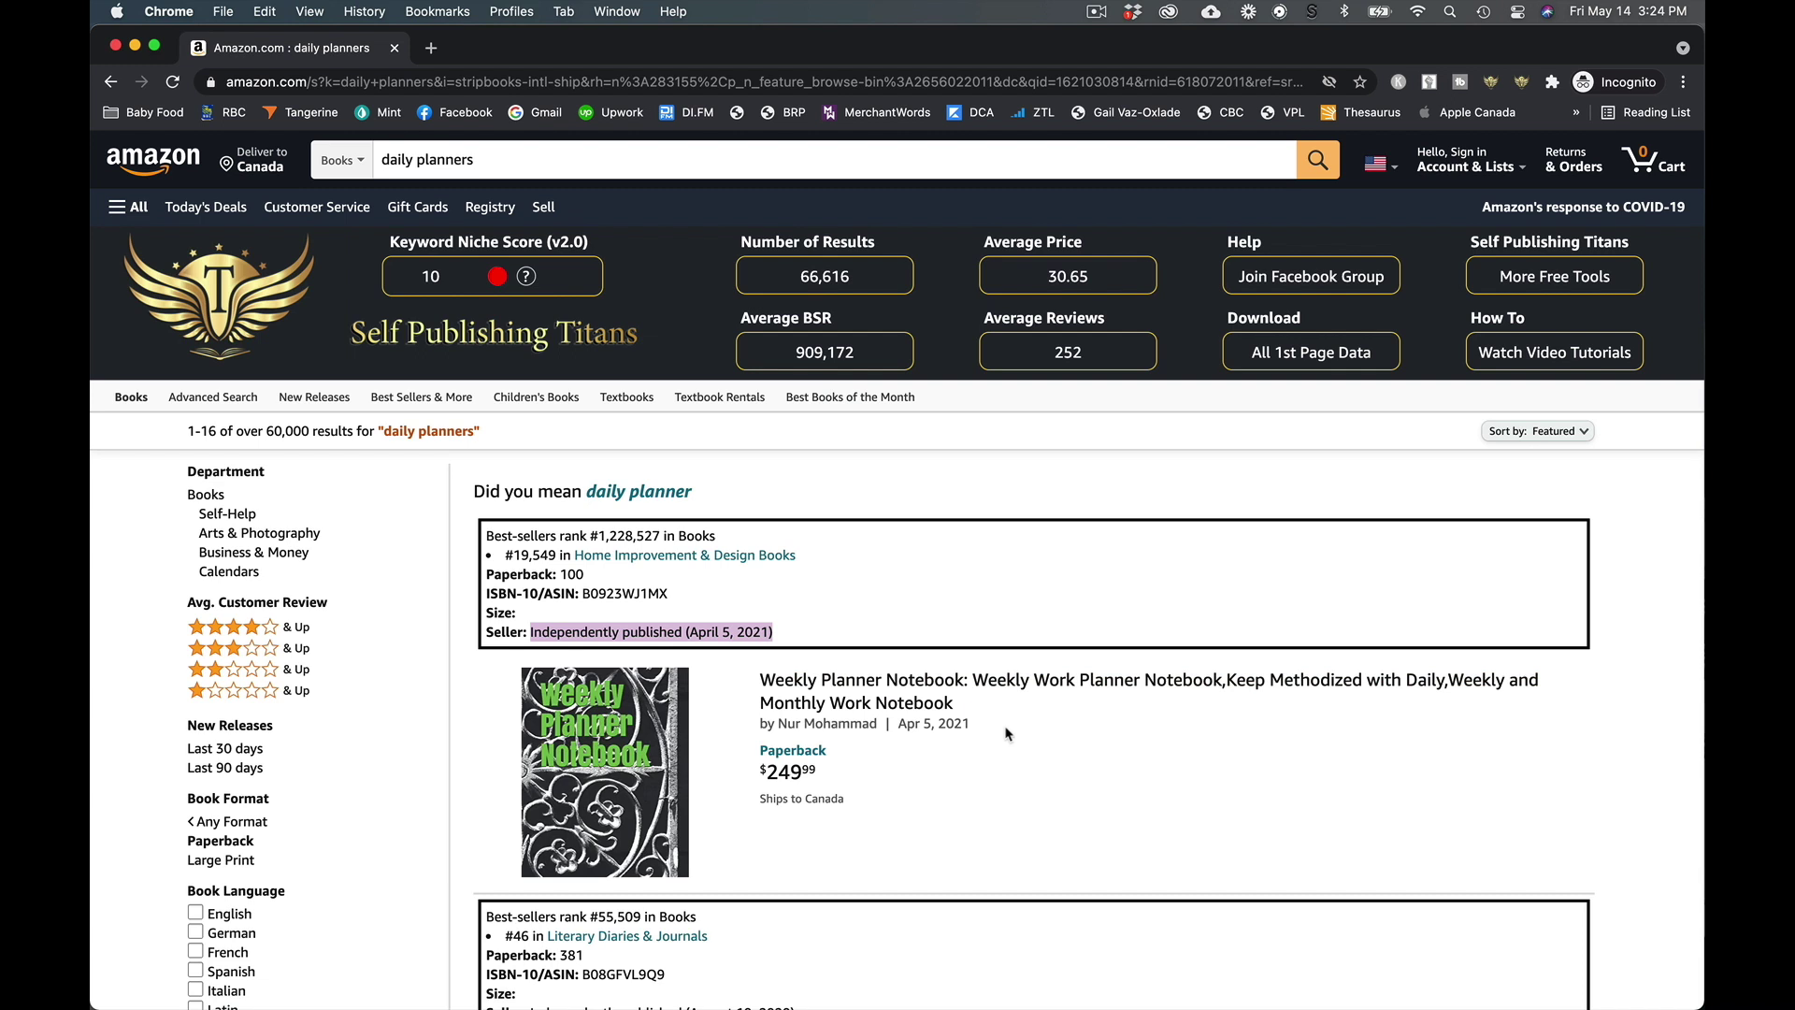
Download All 1st Page Data as amazon_analysis.xlsx, open it in Excel, and check the suggestion expander setting.
{"action": "left_click", "coordinate": [1296, 358]}
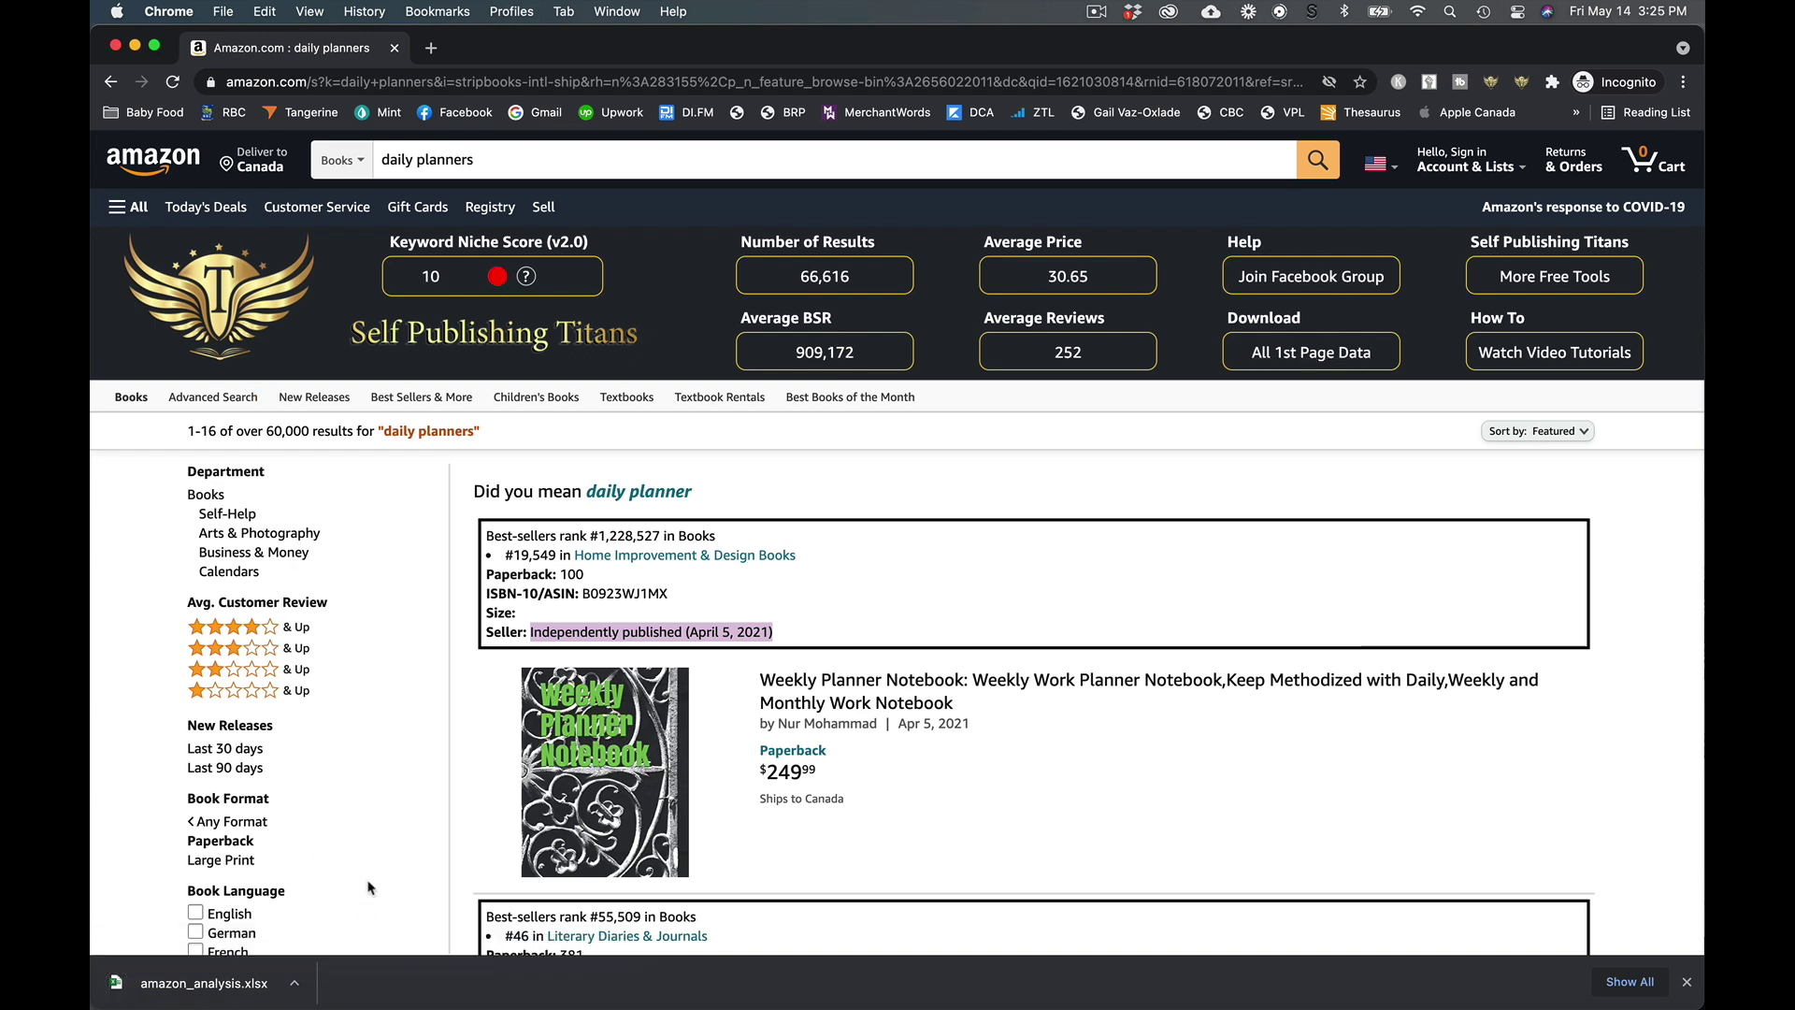
{"action": "left_click", "coordinate": [294, 983]}
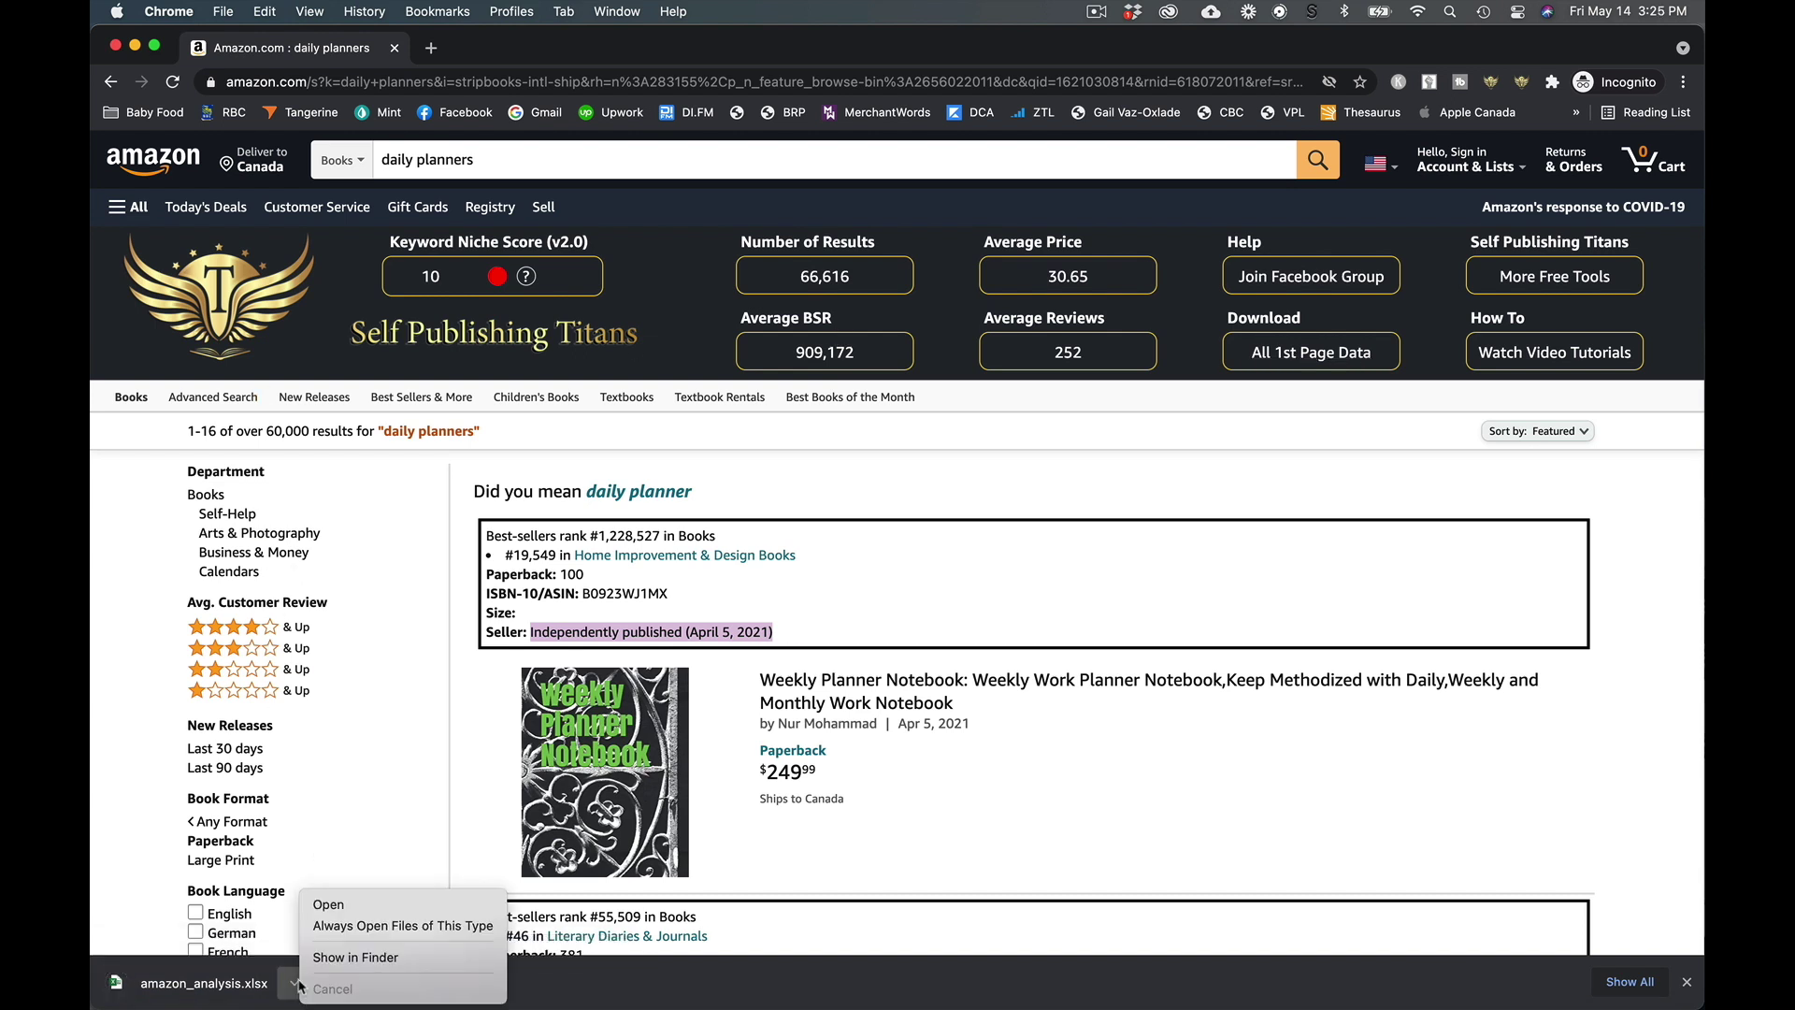
{"action": "left_click", "coordinate": [331, 907]}
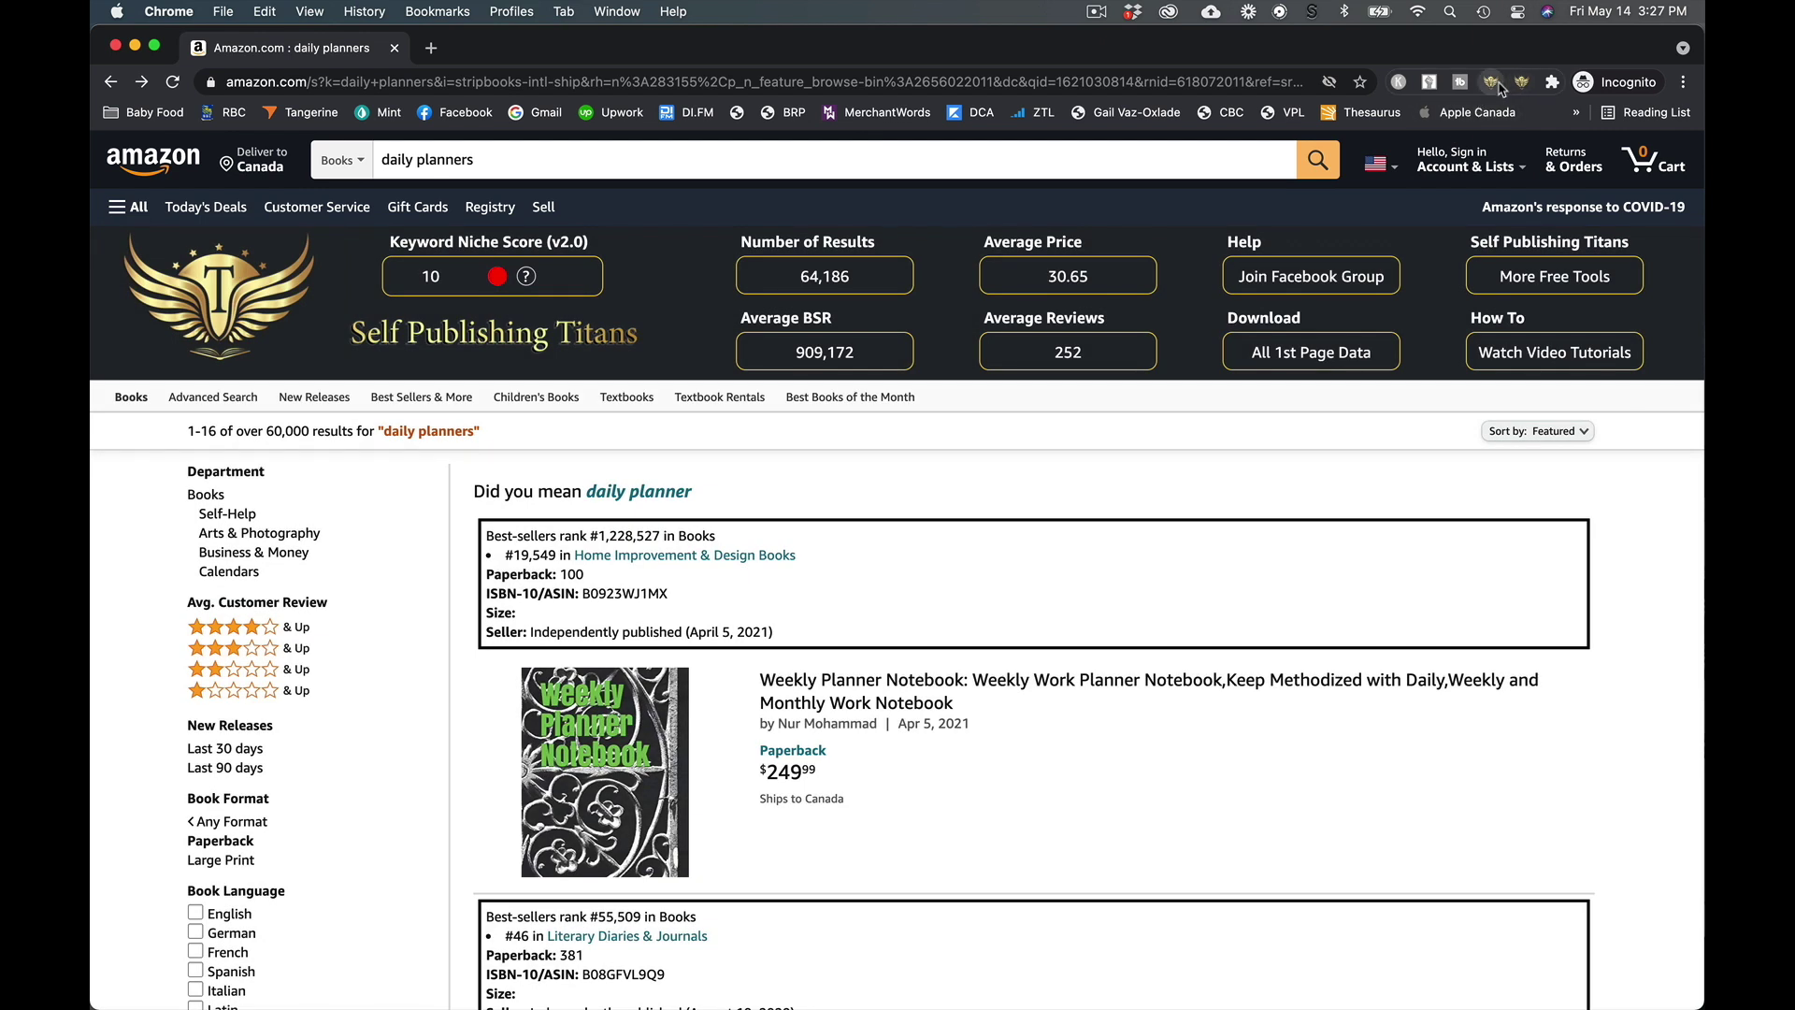
{"action": "left_click", "coordinate": [1492, 82]}
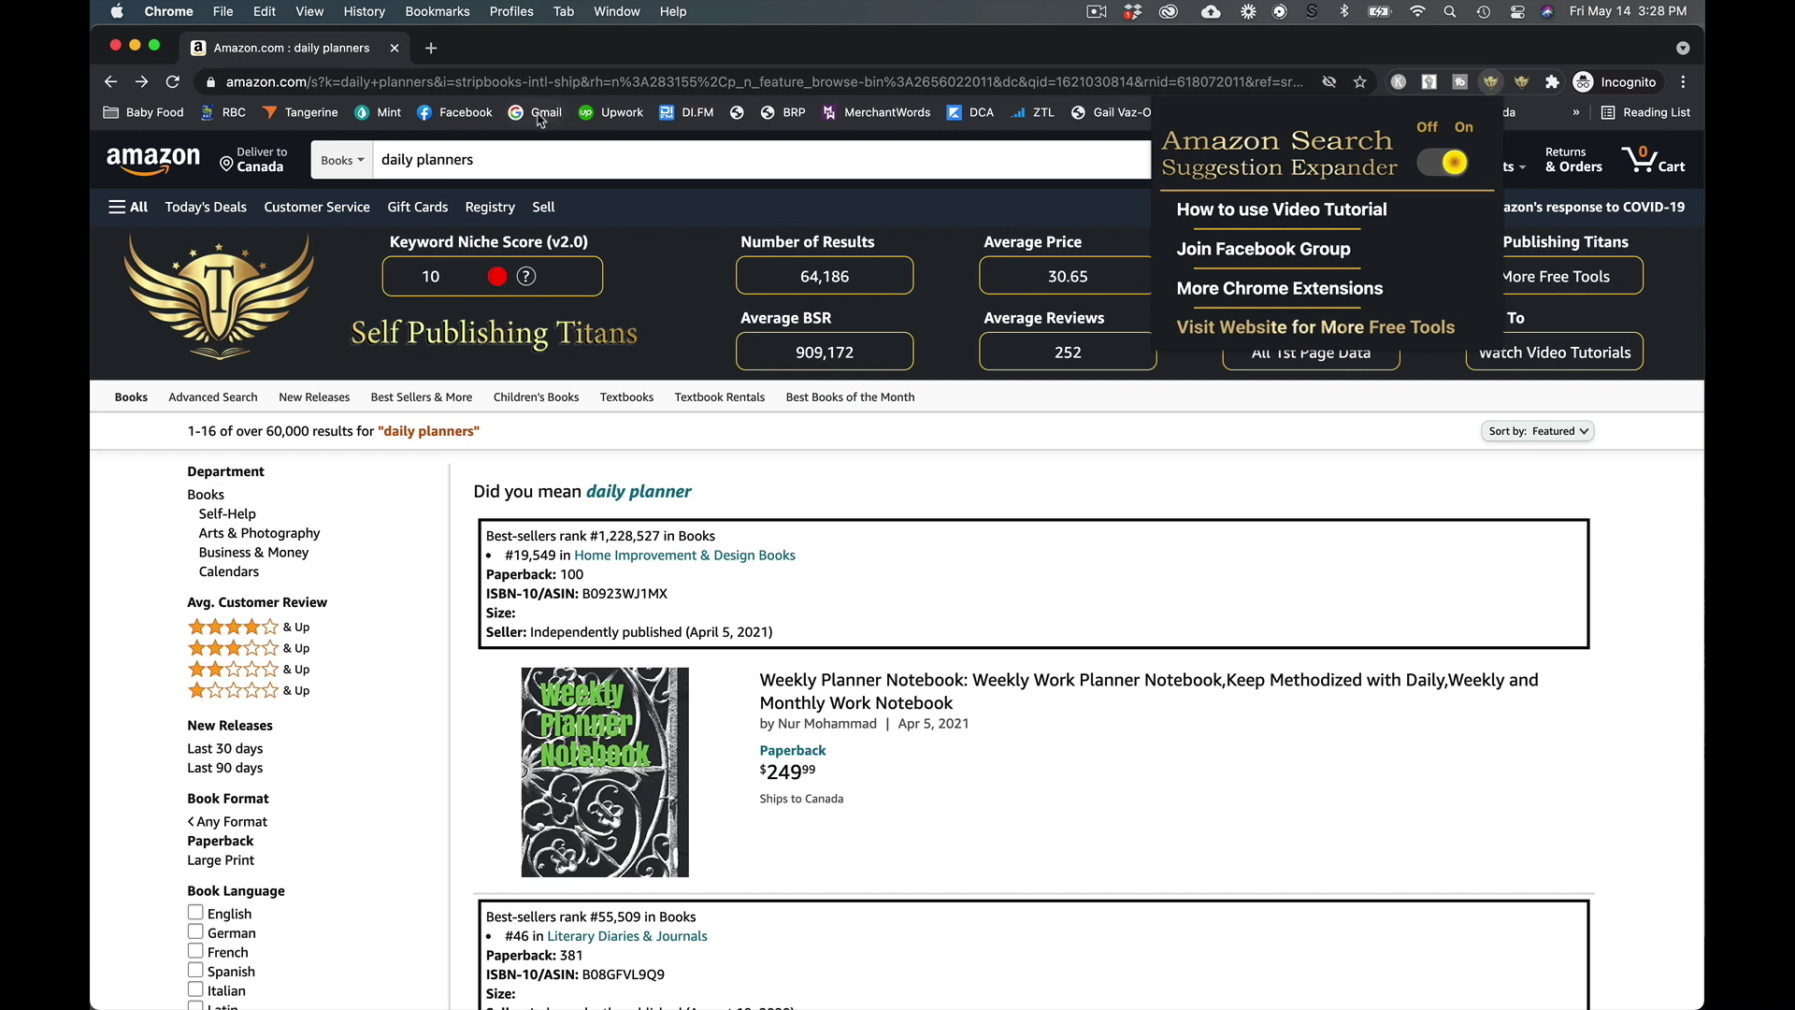
Edit the search query from 'daily planners' to 'daily planner' to trigger expanded suggestions.
{"action": "left_click", "coordinate": [506, 158]}
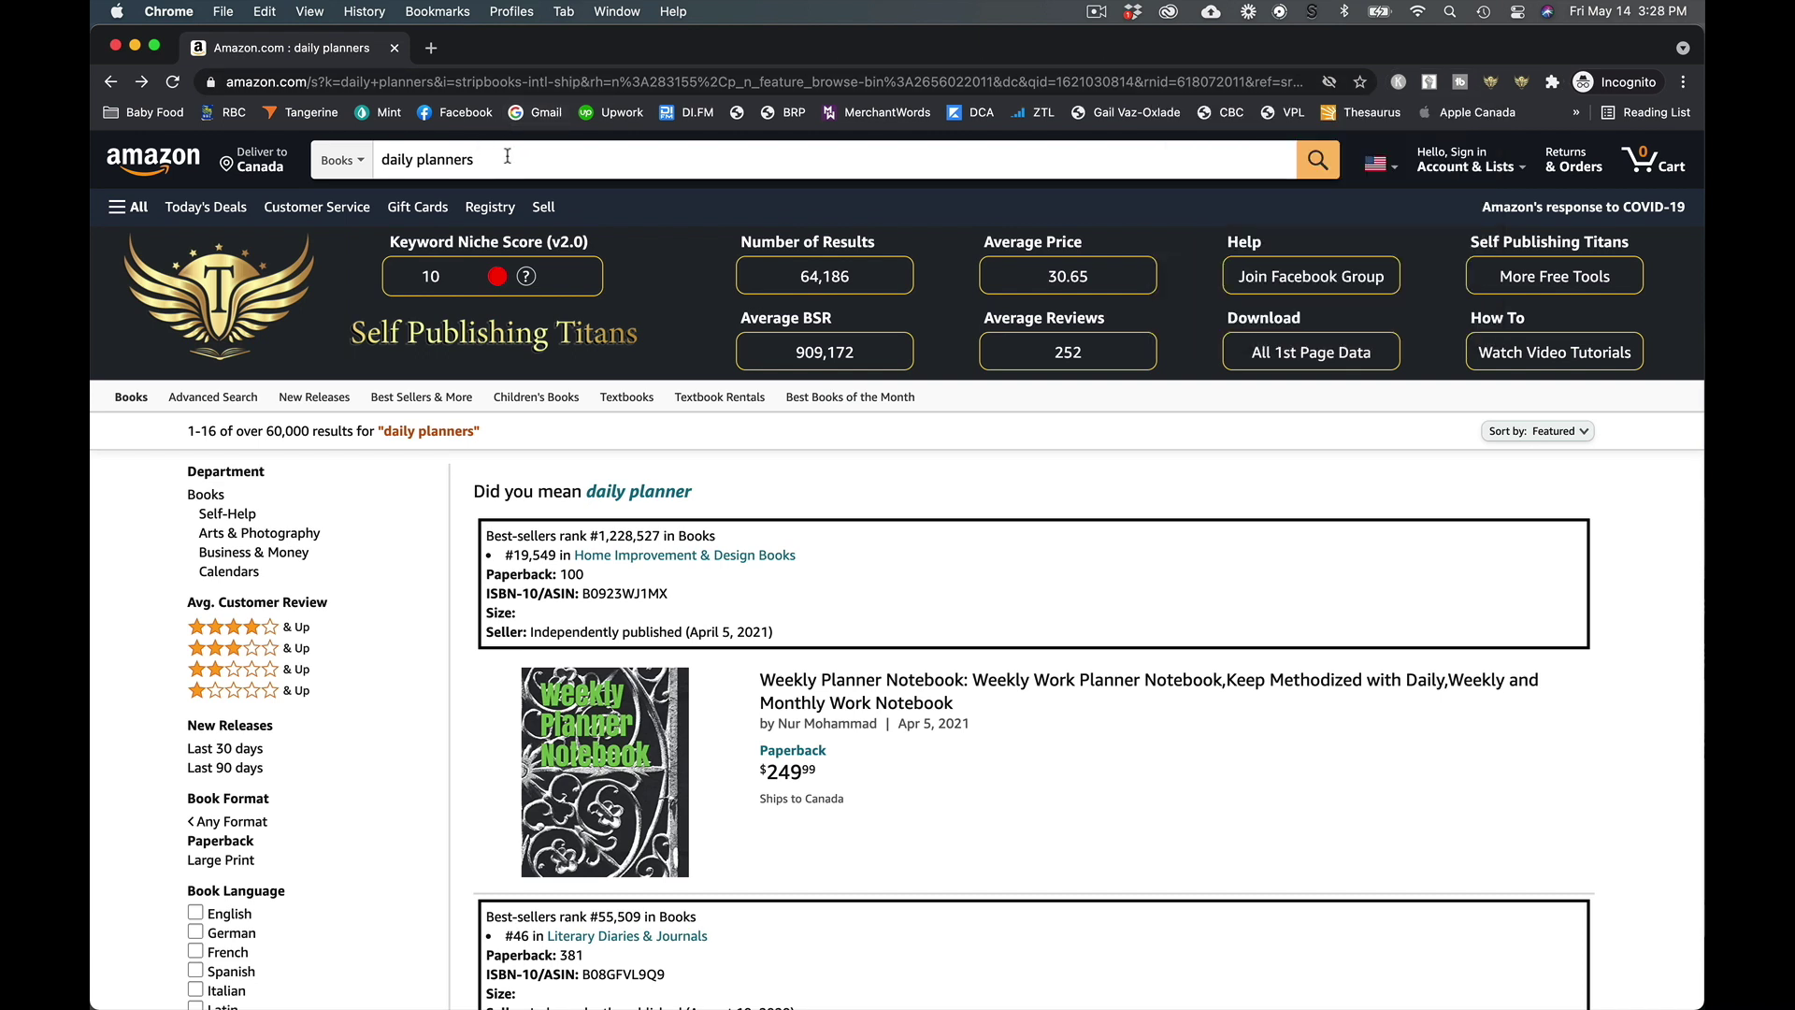
{"action": "double_click", "coordinate": [503, 159]}
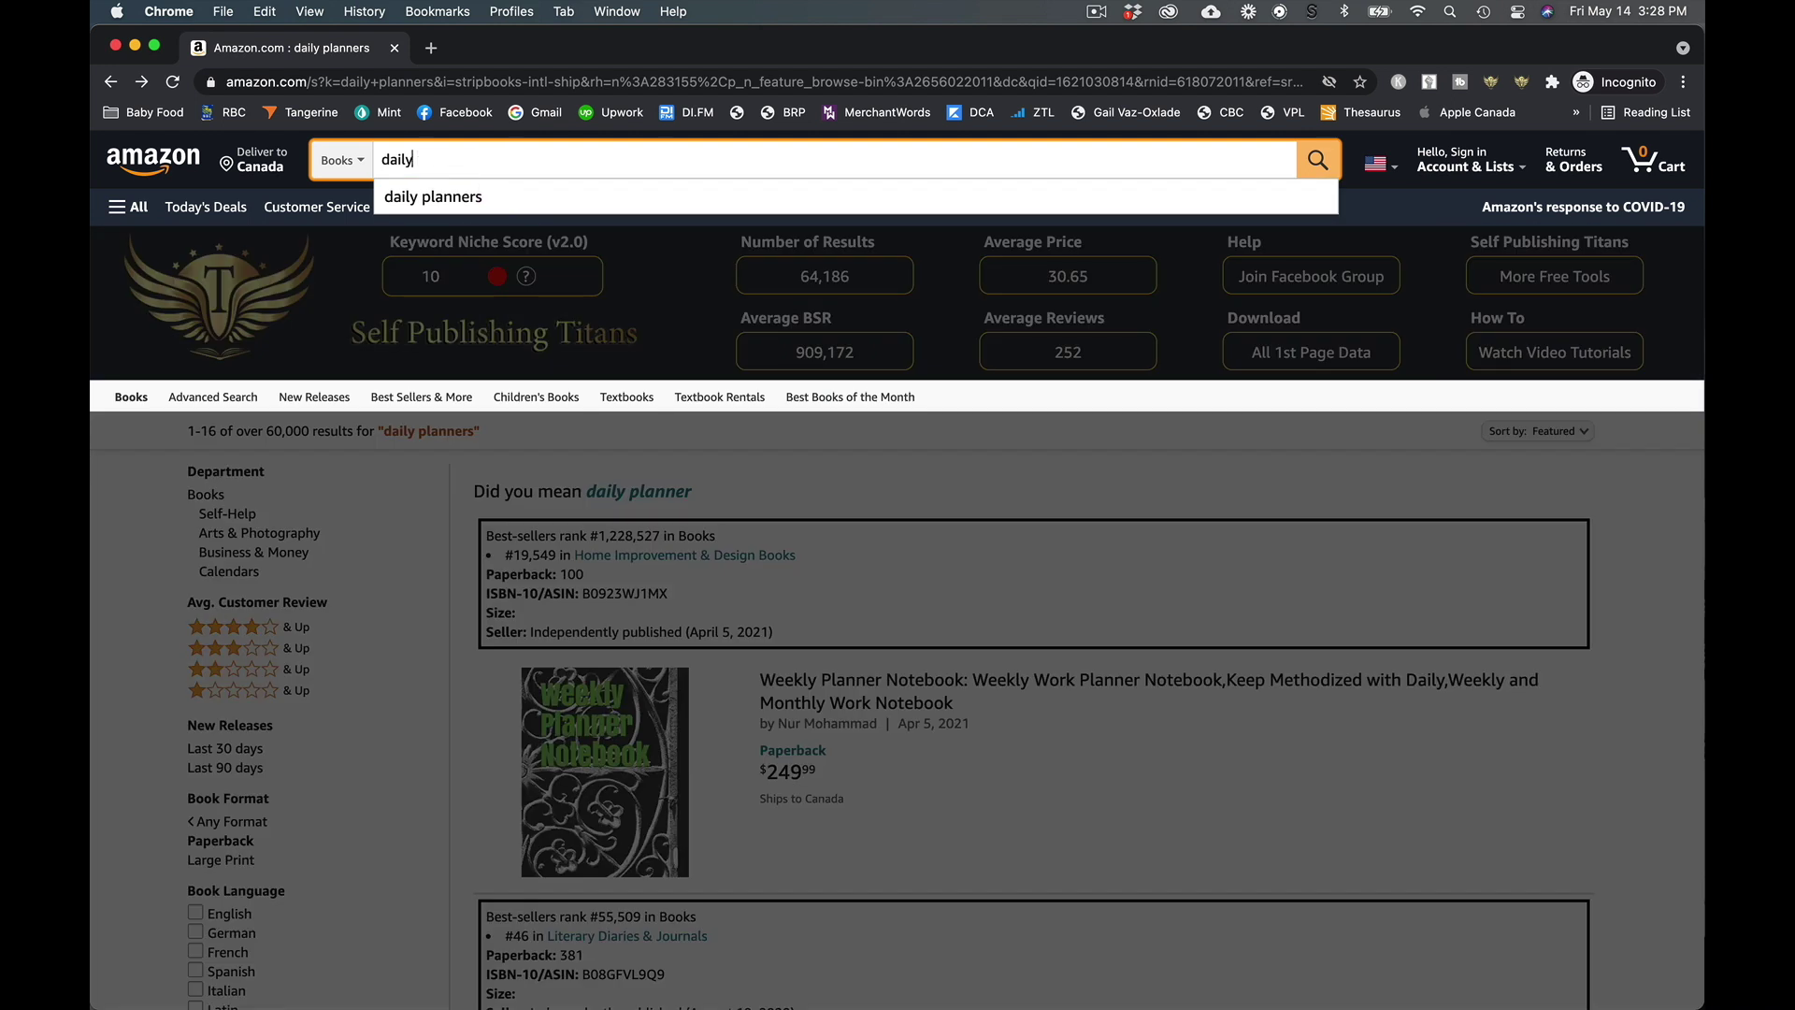
{"action": "type", "text": "pl"}
{"action": "key", "text": "BackSpace"}
{"action": "key", "text": "BackSpace"}
{"action": "type", "text": "pla"}
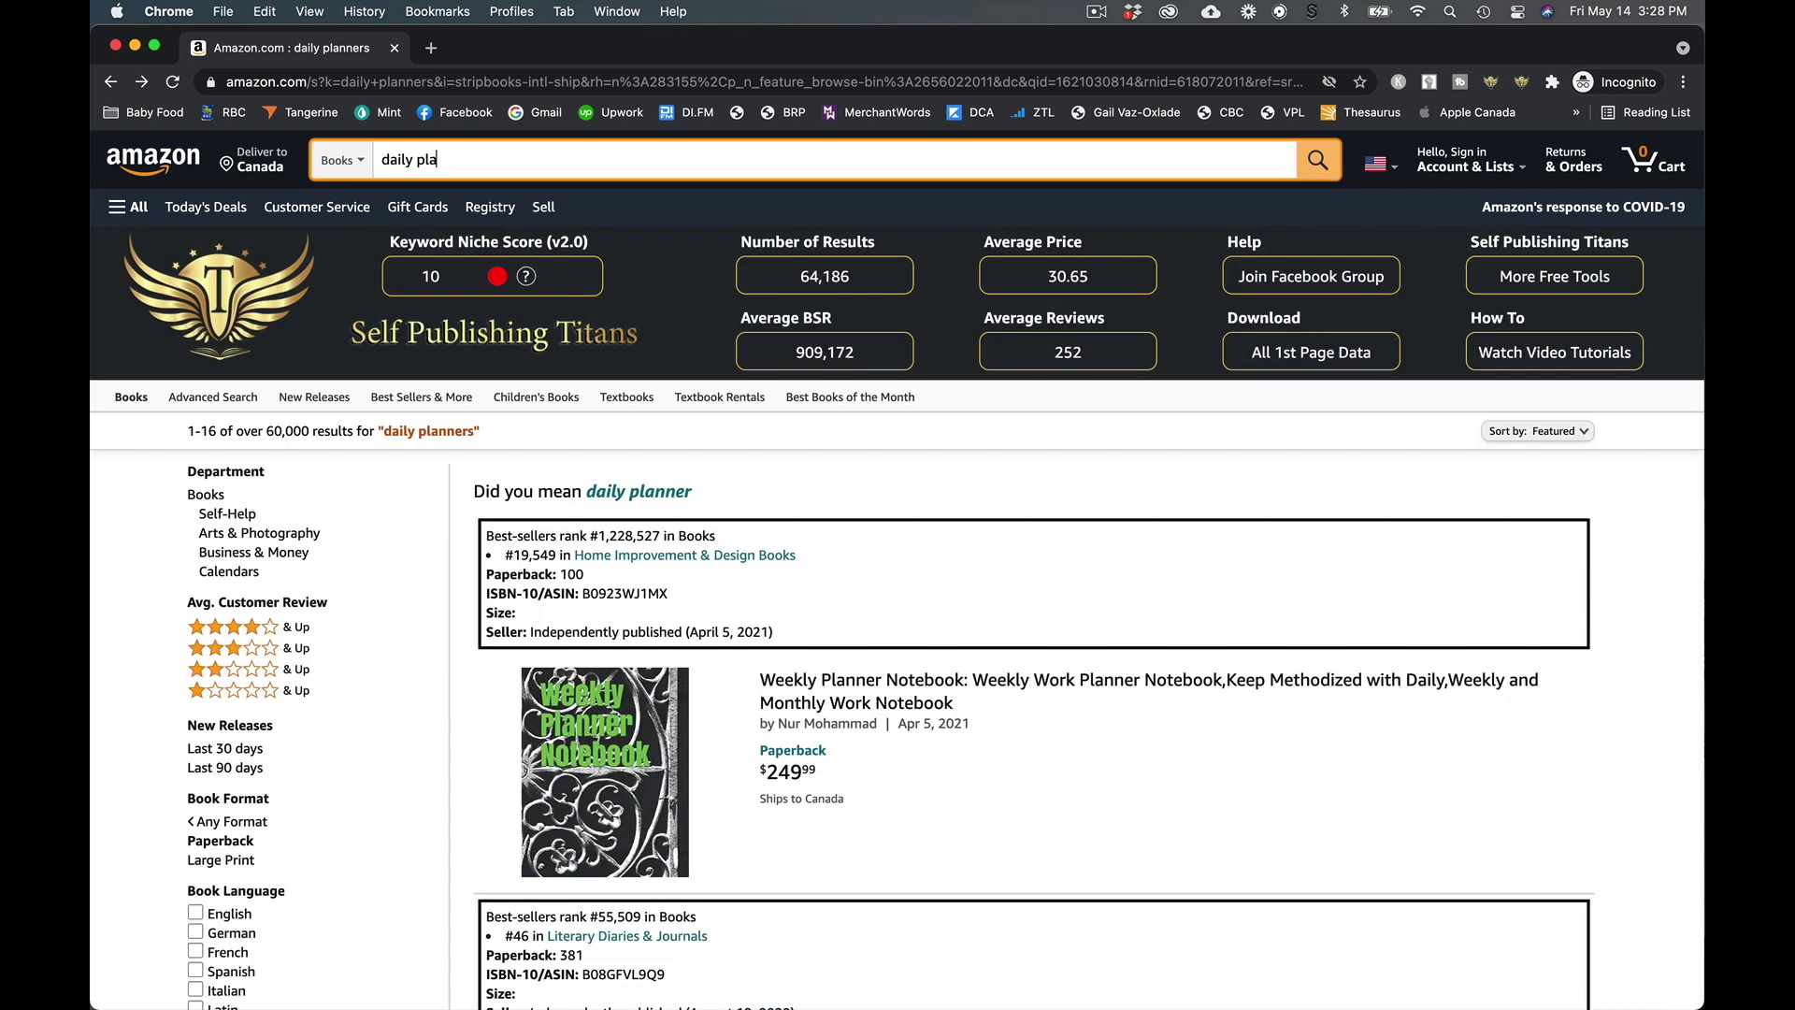
{"action": "type", "text": "nner"}
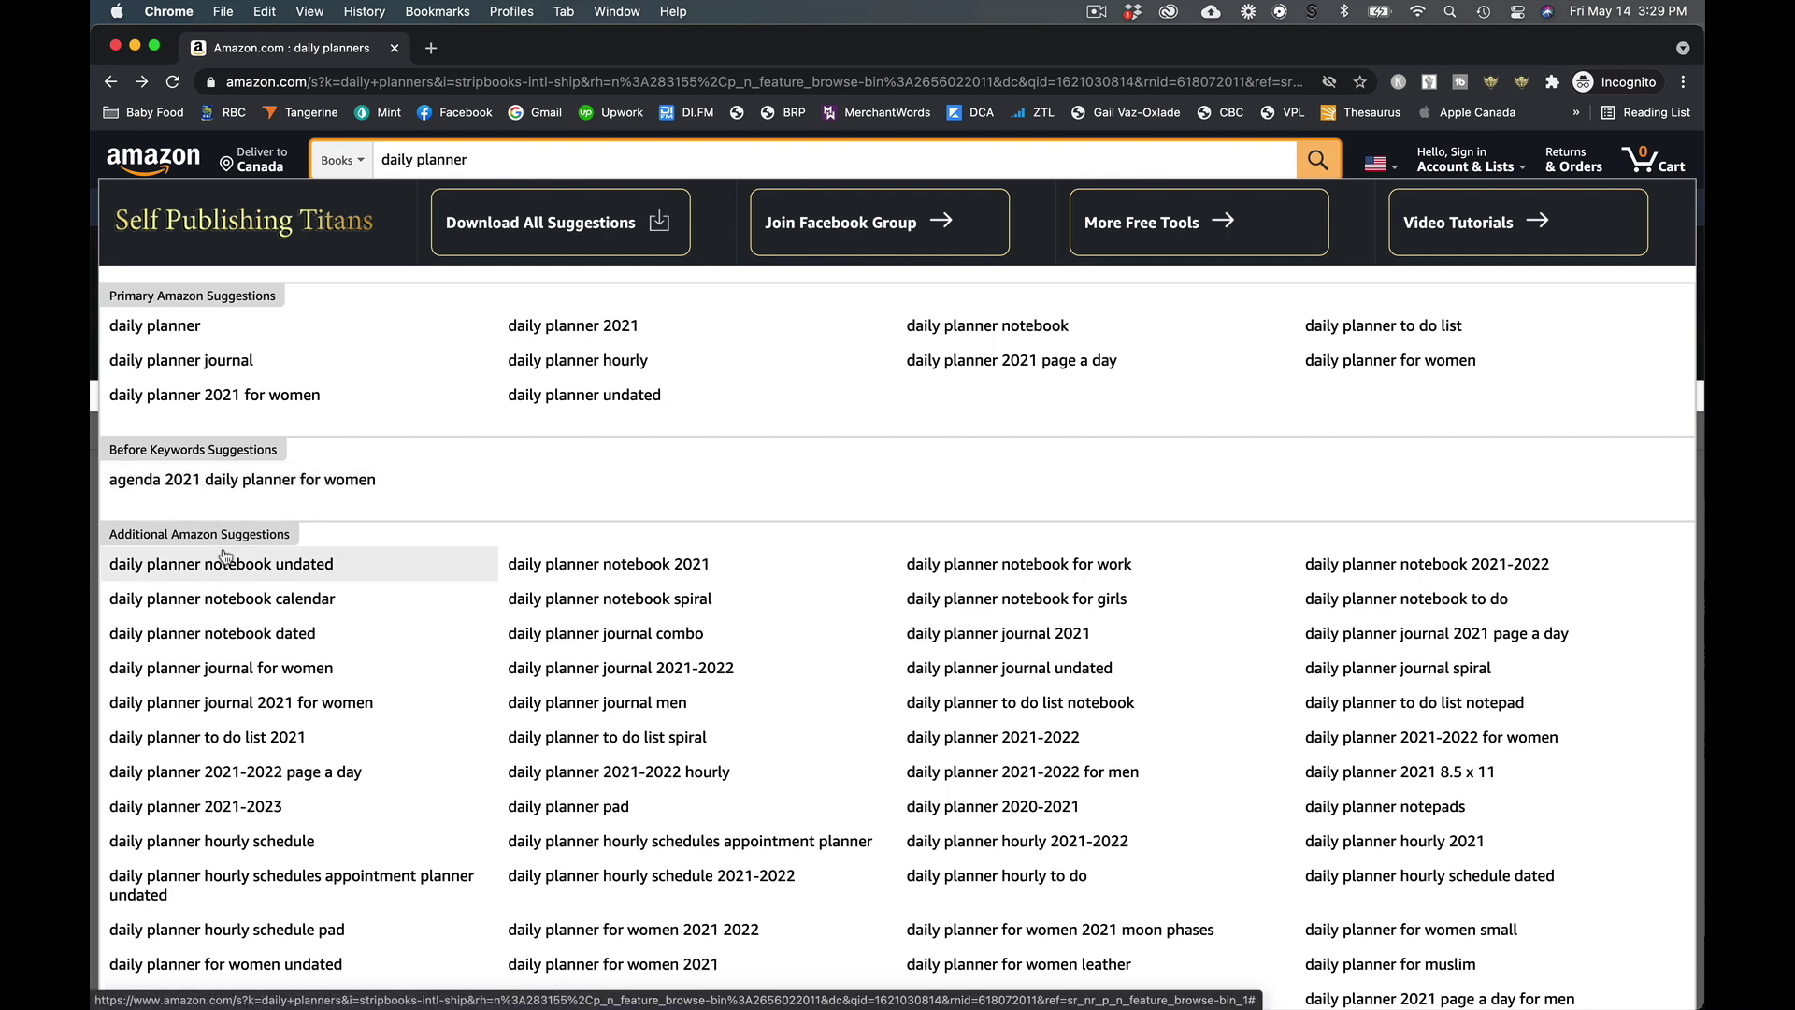
{"action": "scroll", "coordinate": [225, 555], "scroll_direction": "down", "scroll_amount": 2}
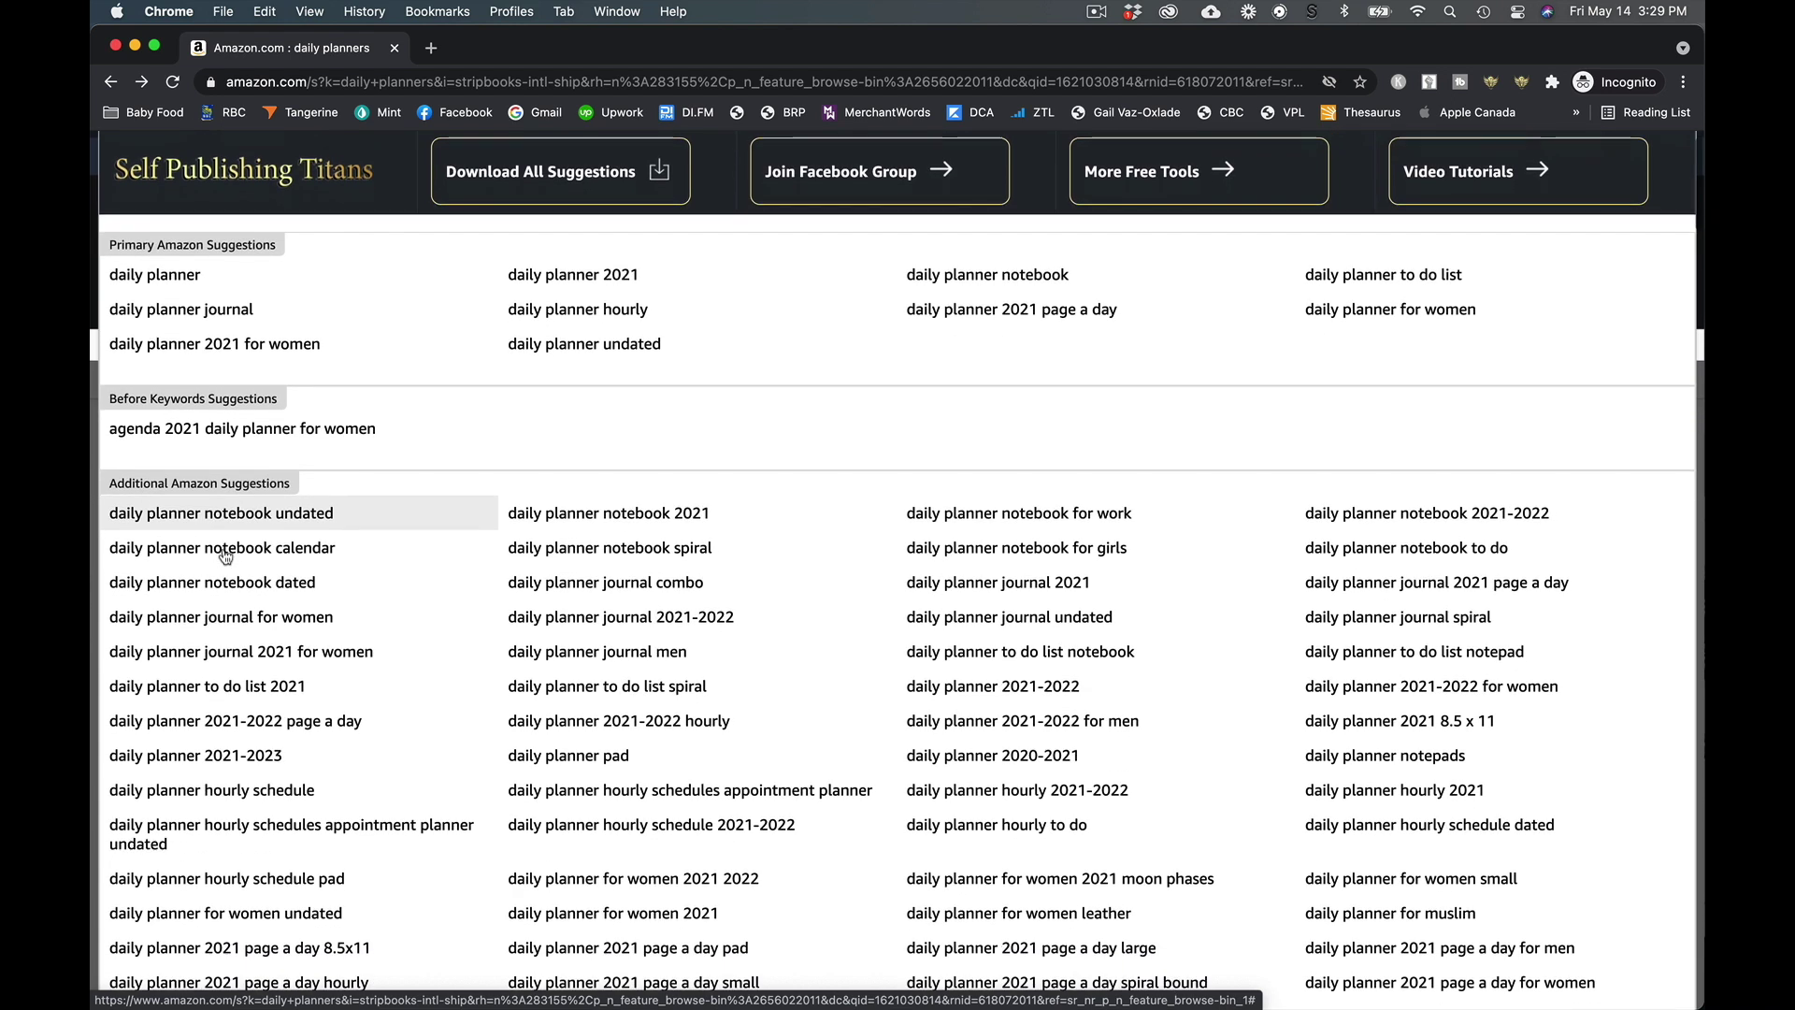
{"action": "scroll", "coordinate": [226, 556], "scroll_direction": "down", "scroll_amount": 2}
{"action": "scroll", "coordinate": [224, 555], "scroll_direction": "down", "scroll_amount": 2}
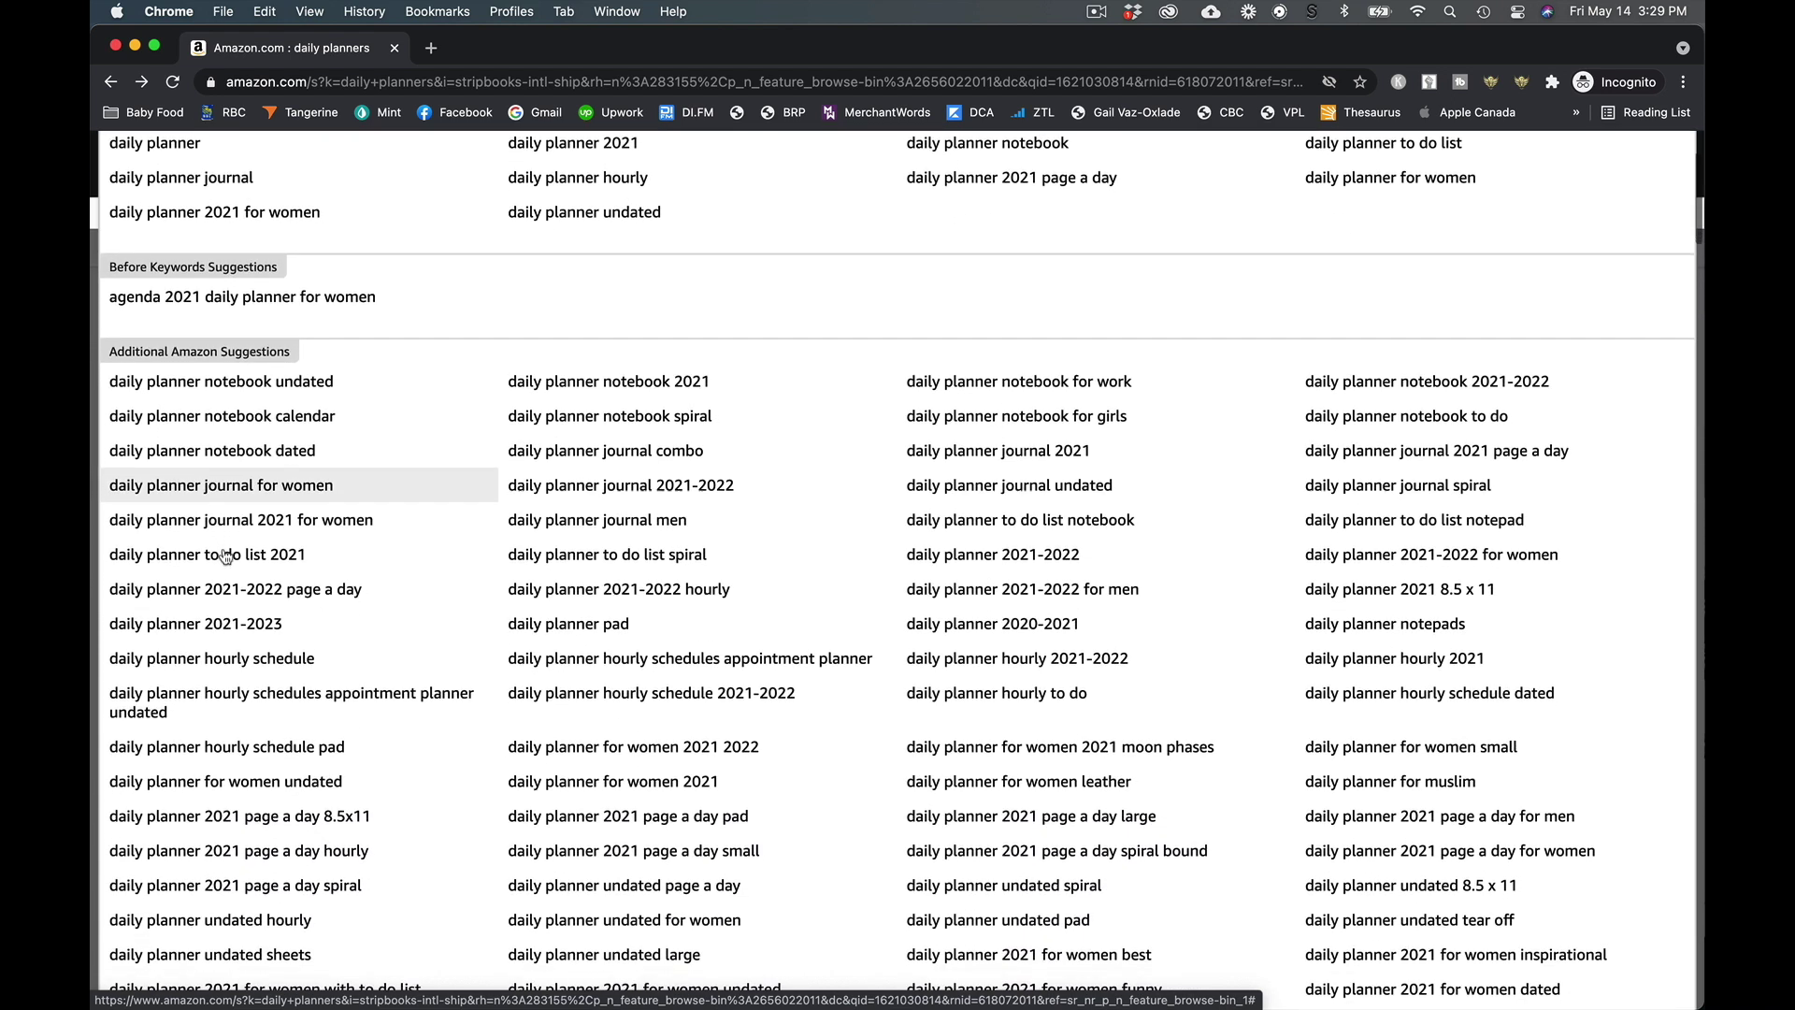
{"action": "scroll", "coordinate": [226, 556], "scroll_direction": "down", "scroll_amount": 1}
{"action": "scroll", "coordinate": [224, 555], "scroll_direction": "down", "scroll_amount": 1}
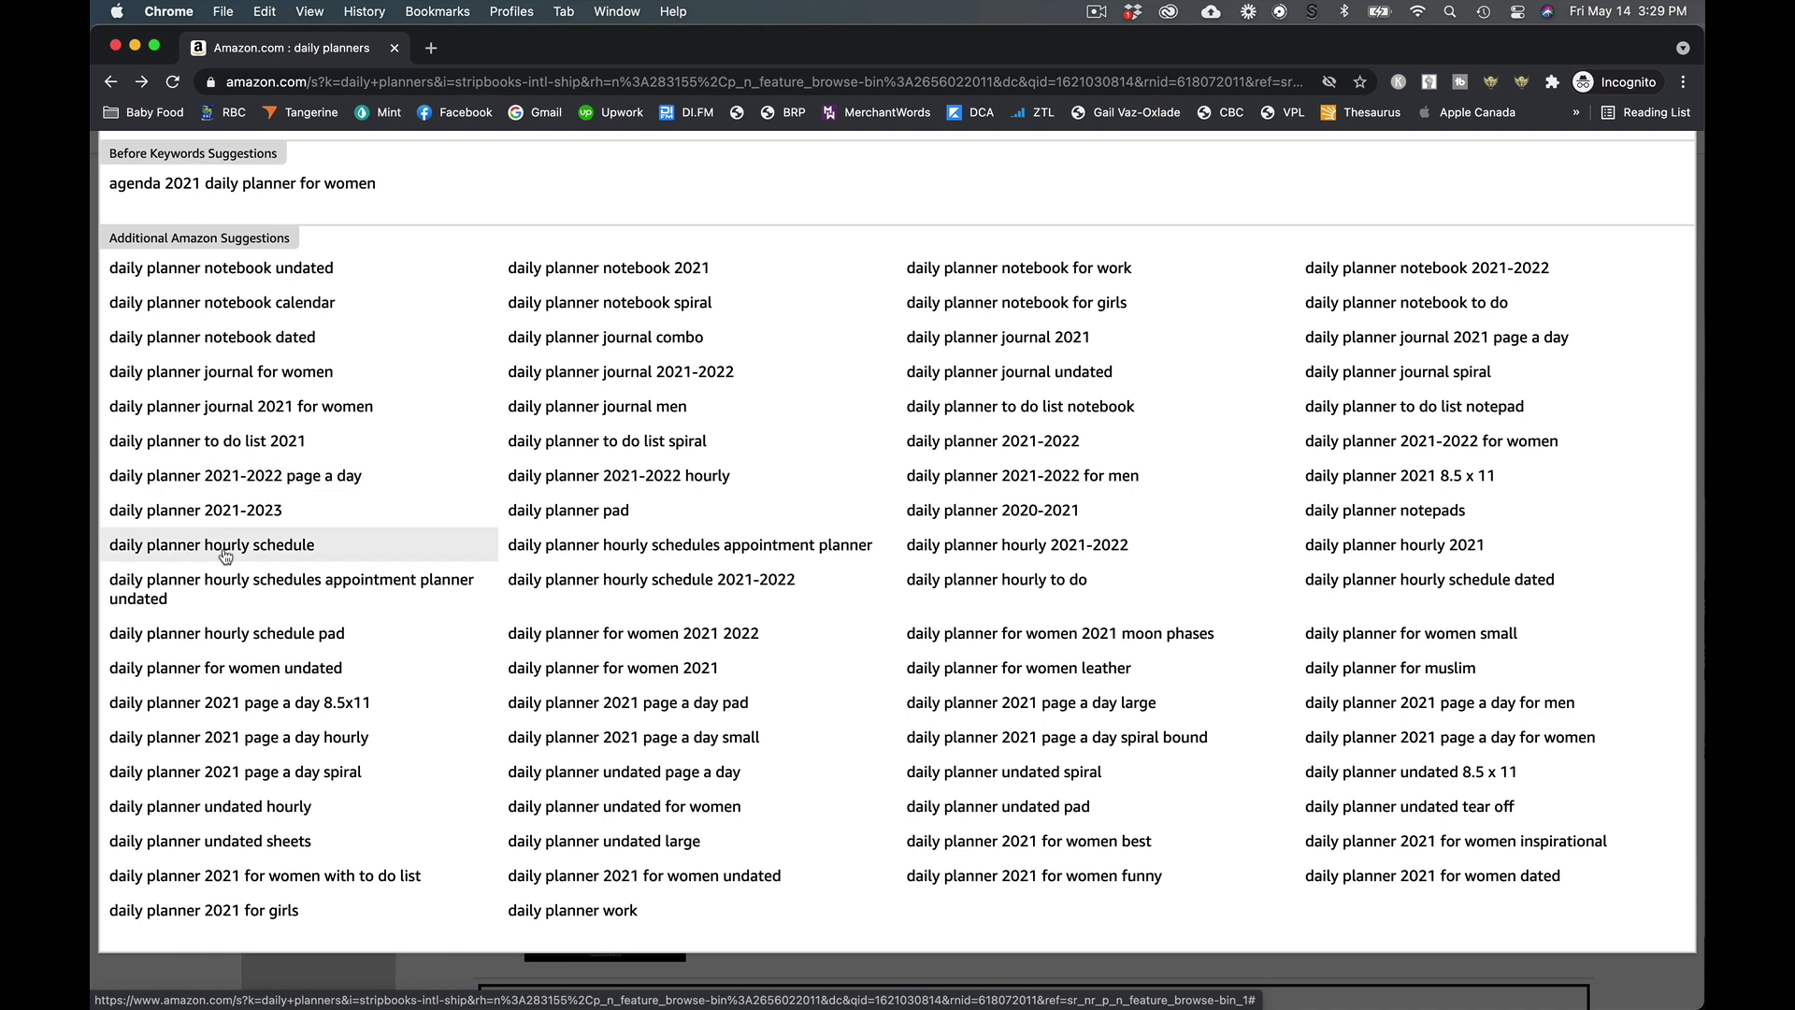
{"action": "scroll", "coordinate": [225, 556], "scroll_direction": "up", "scroll_amount": 1}
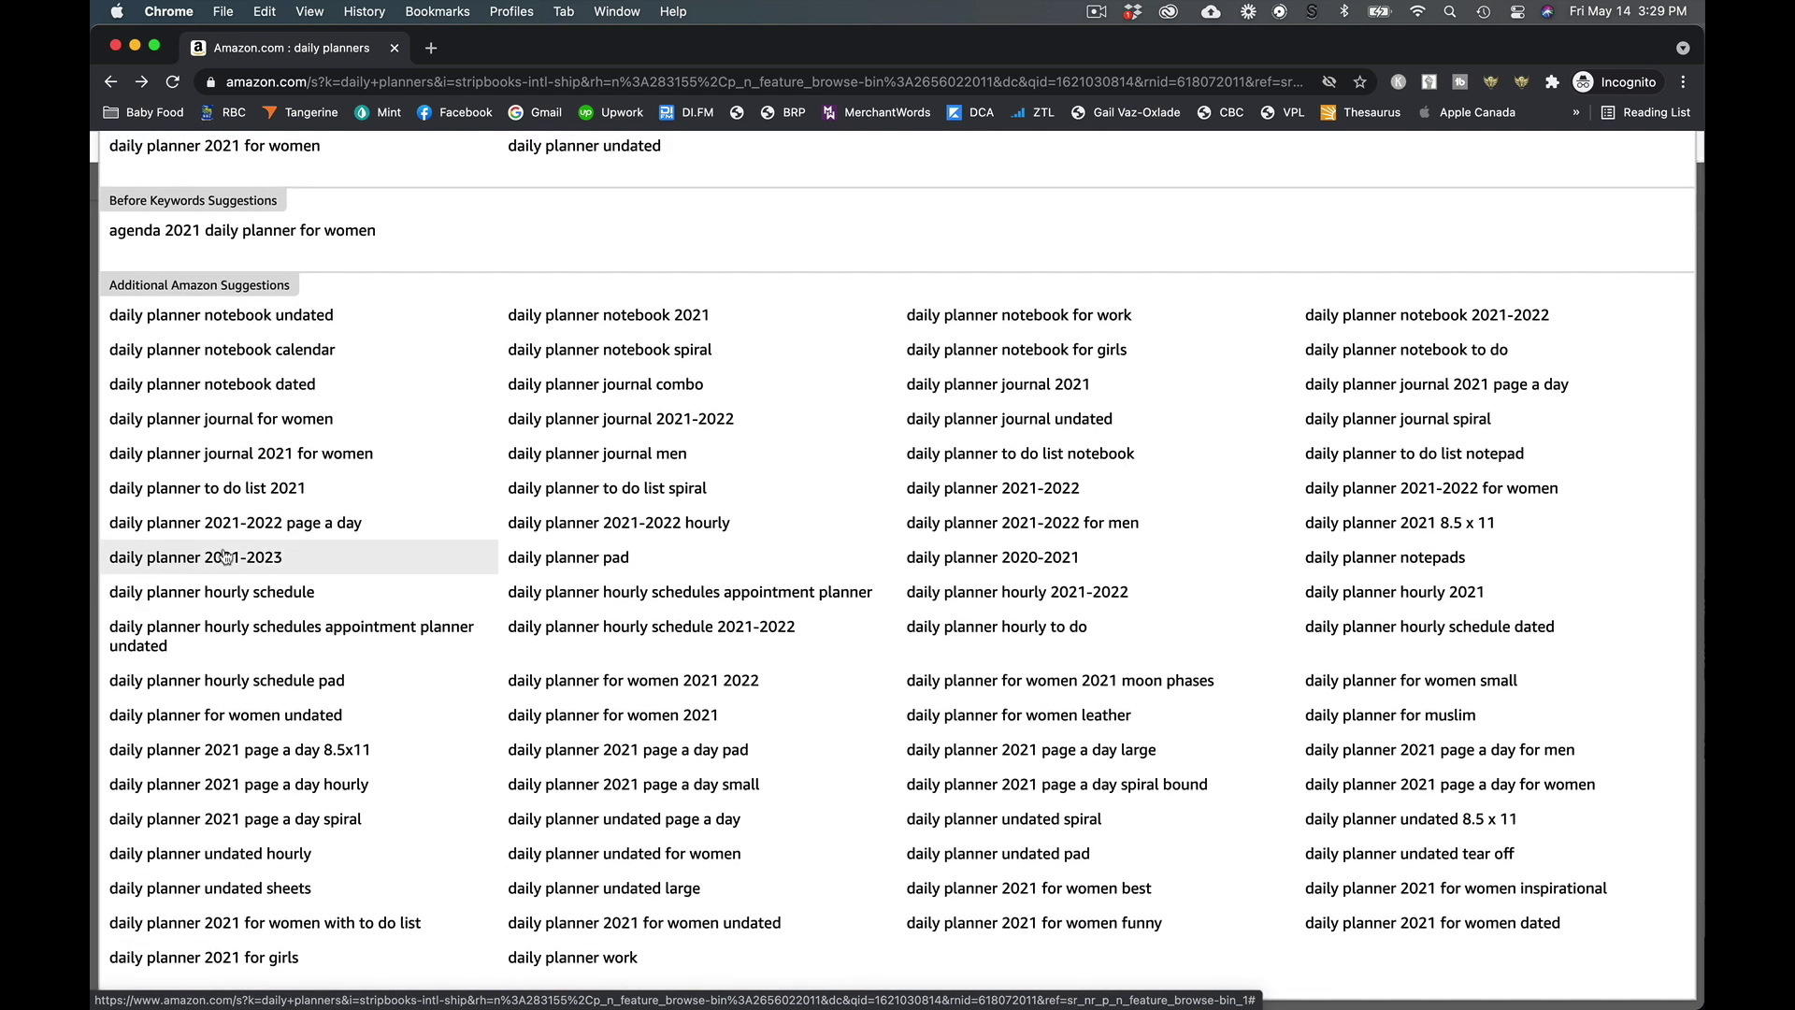
{"action": "scroll", "coordinate": [224, 555], "scroll_direction": "up", "scroll_amount": 5}
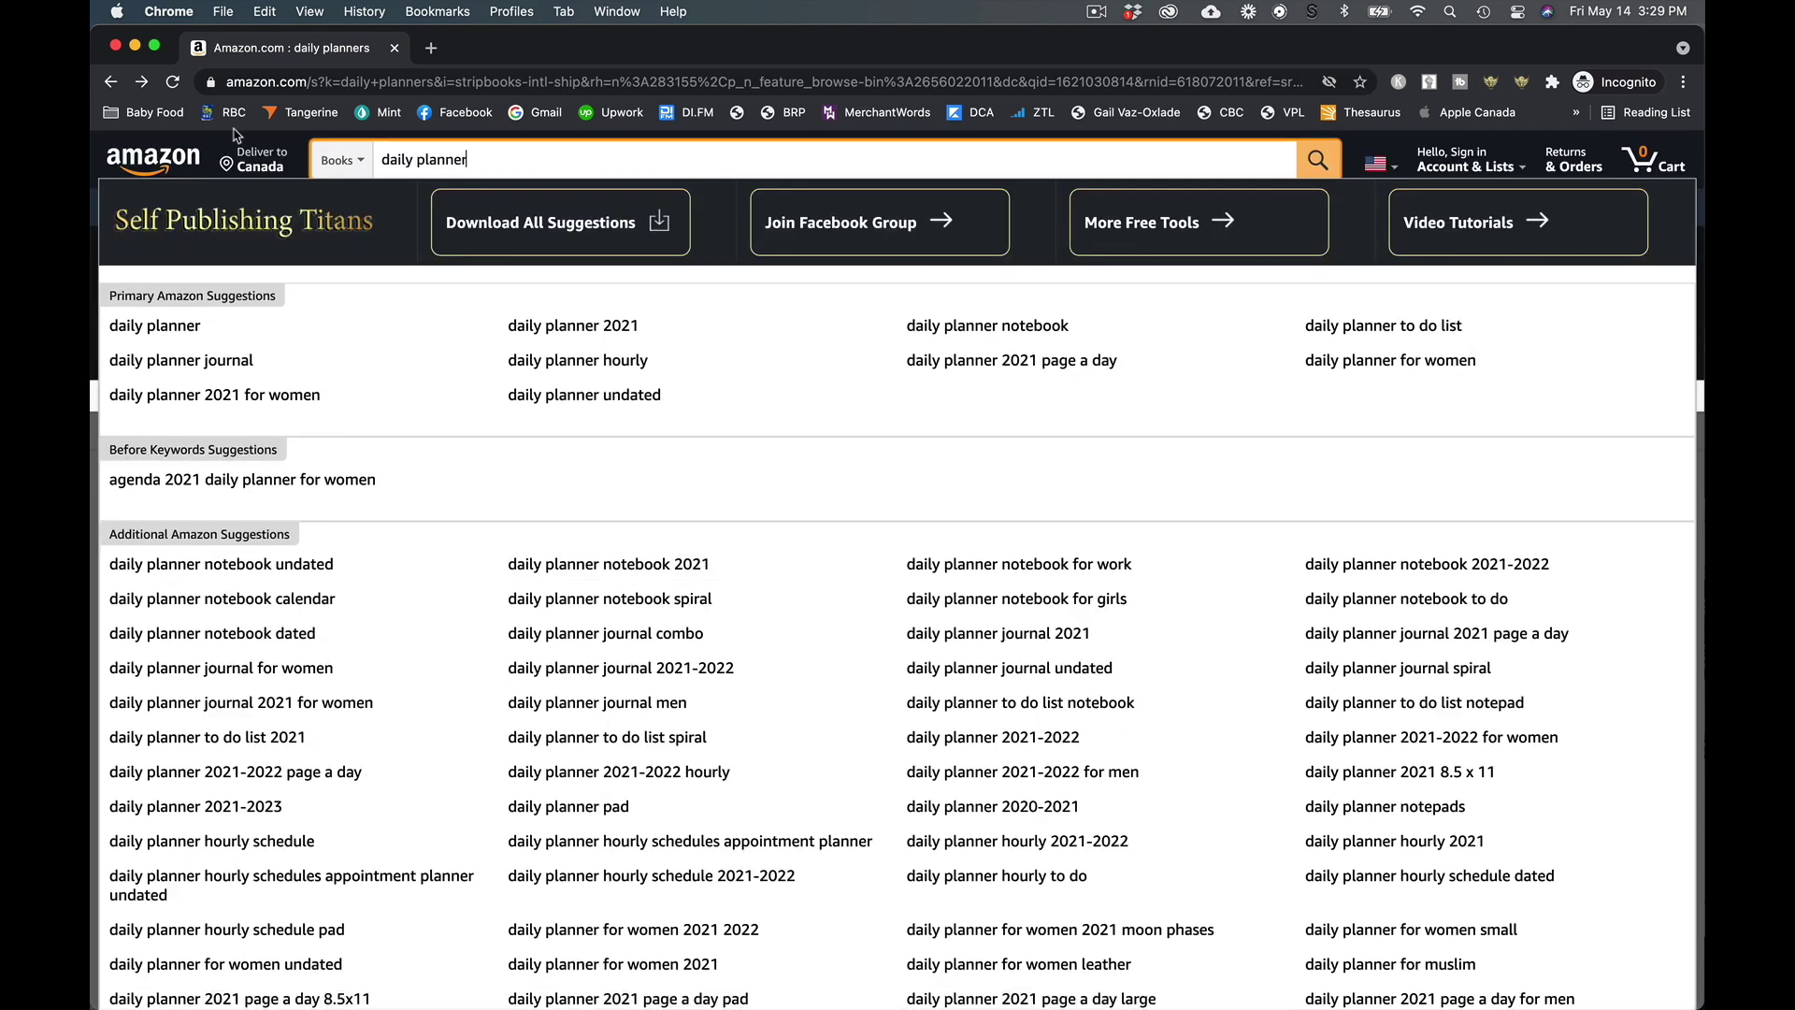
Open the downloaded keywords (1).xlsx in Excel, review it, and return to the Amazon results.
{"action": "left_click", "coordinate": [483, 226]}
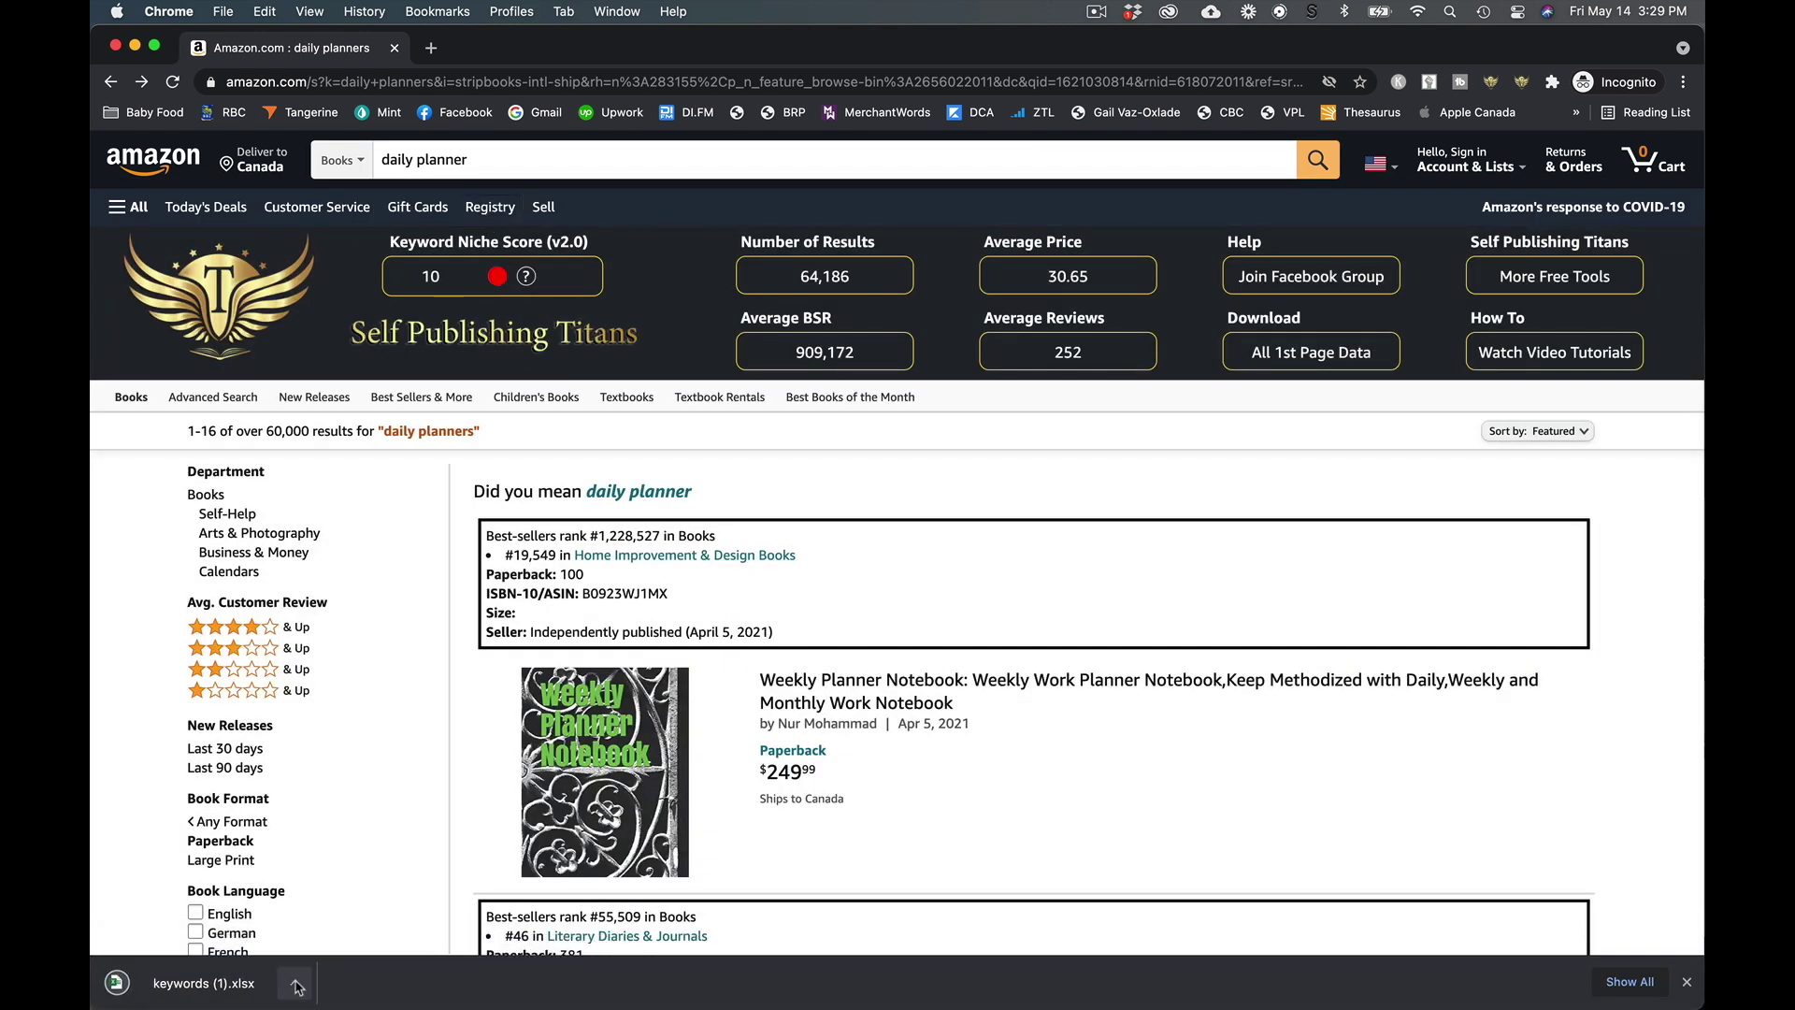
{"action": "left_click", "coordinate": [296, 981]}
{"action": "left_click", "coordinate": [326, 905]}
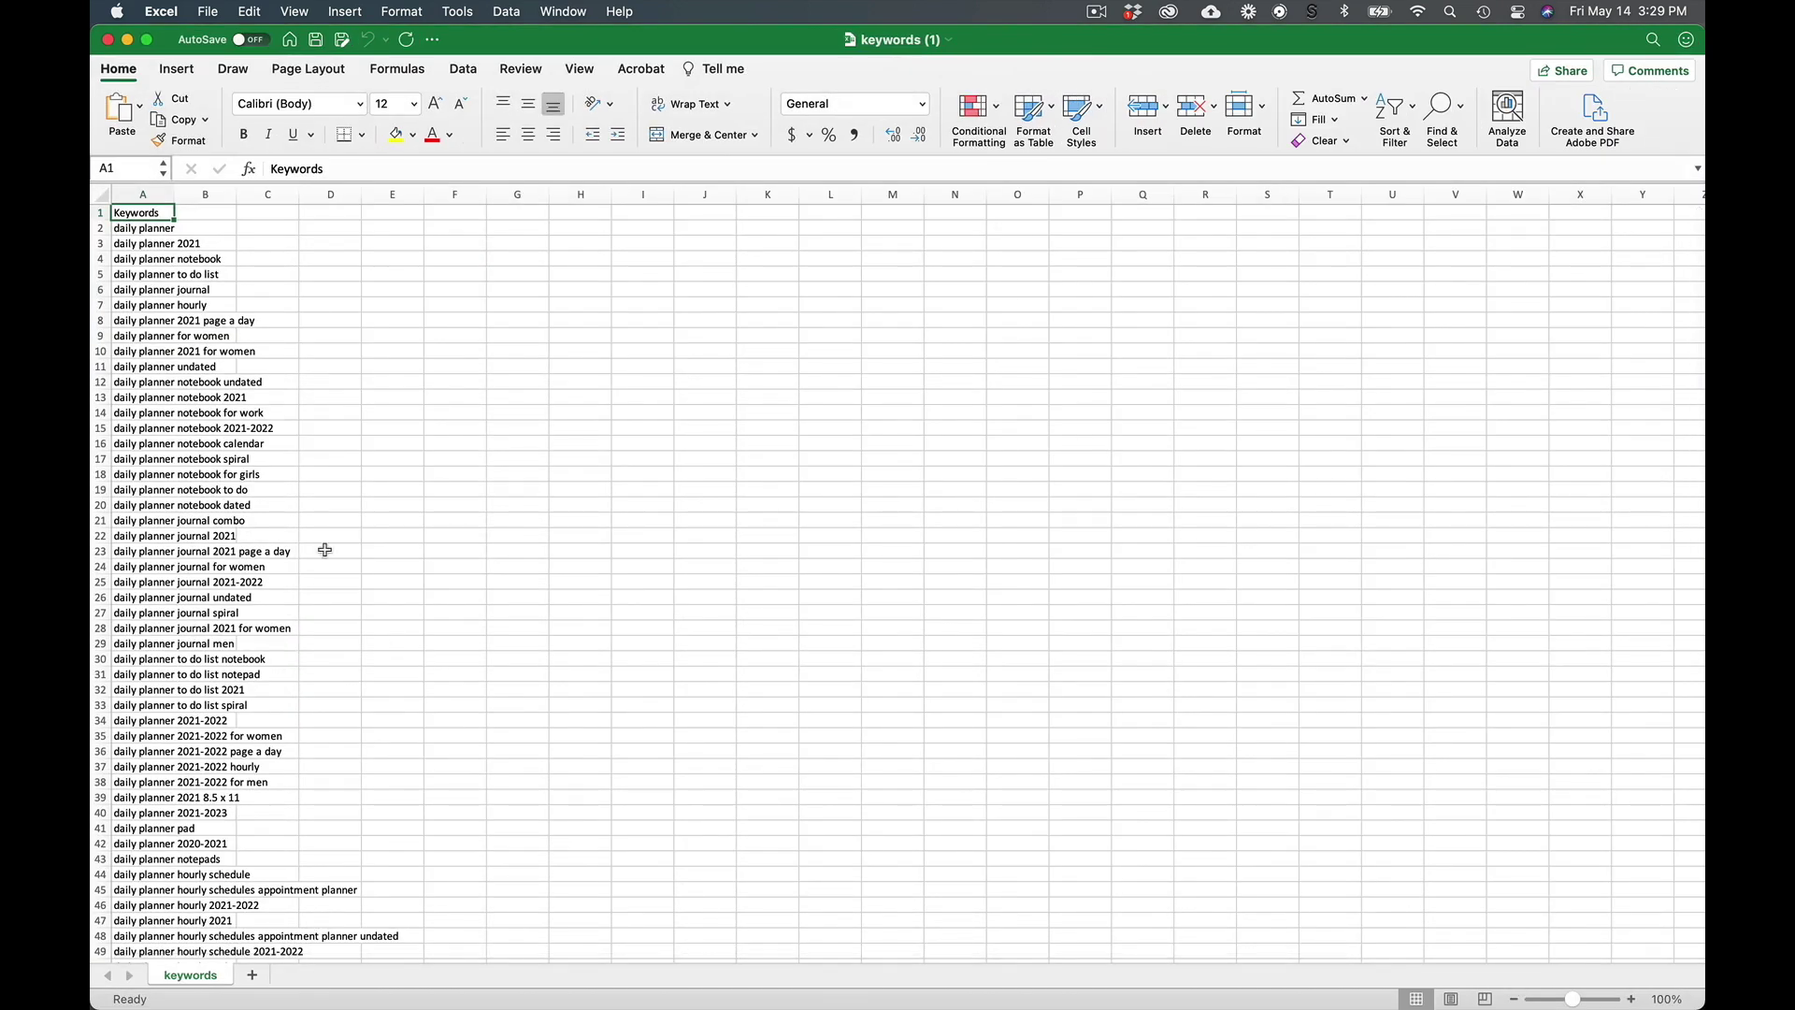
{"action": "scroll", "coordinate": [254, 589], "scroll_direction": "down", "scroll_amount": 1}
{"action": "scroll", "coordinate": [253, 589], "scroll_direction": "down", "scroll_amount": 5}
{"action": "scroll", "coordinate": [253, 590], "scroll_direction": "down", "scroll_amount": 5}
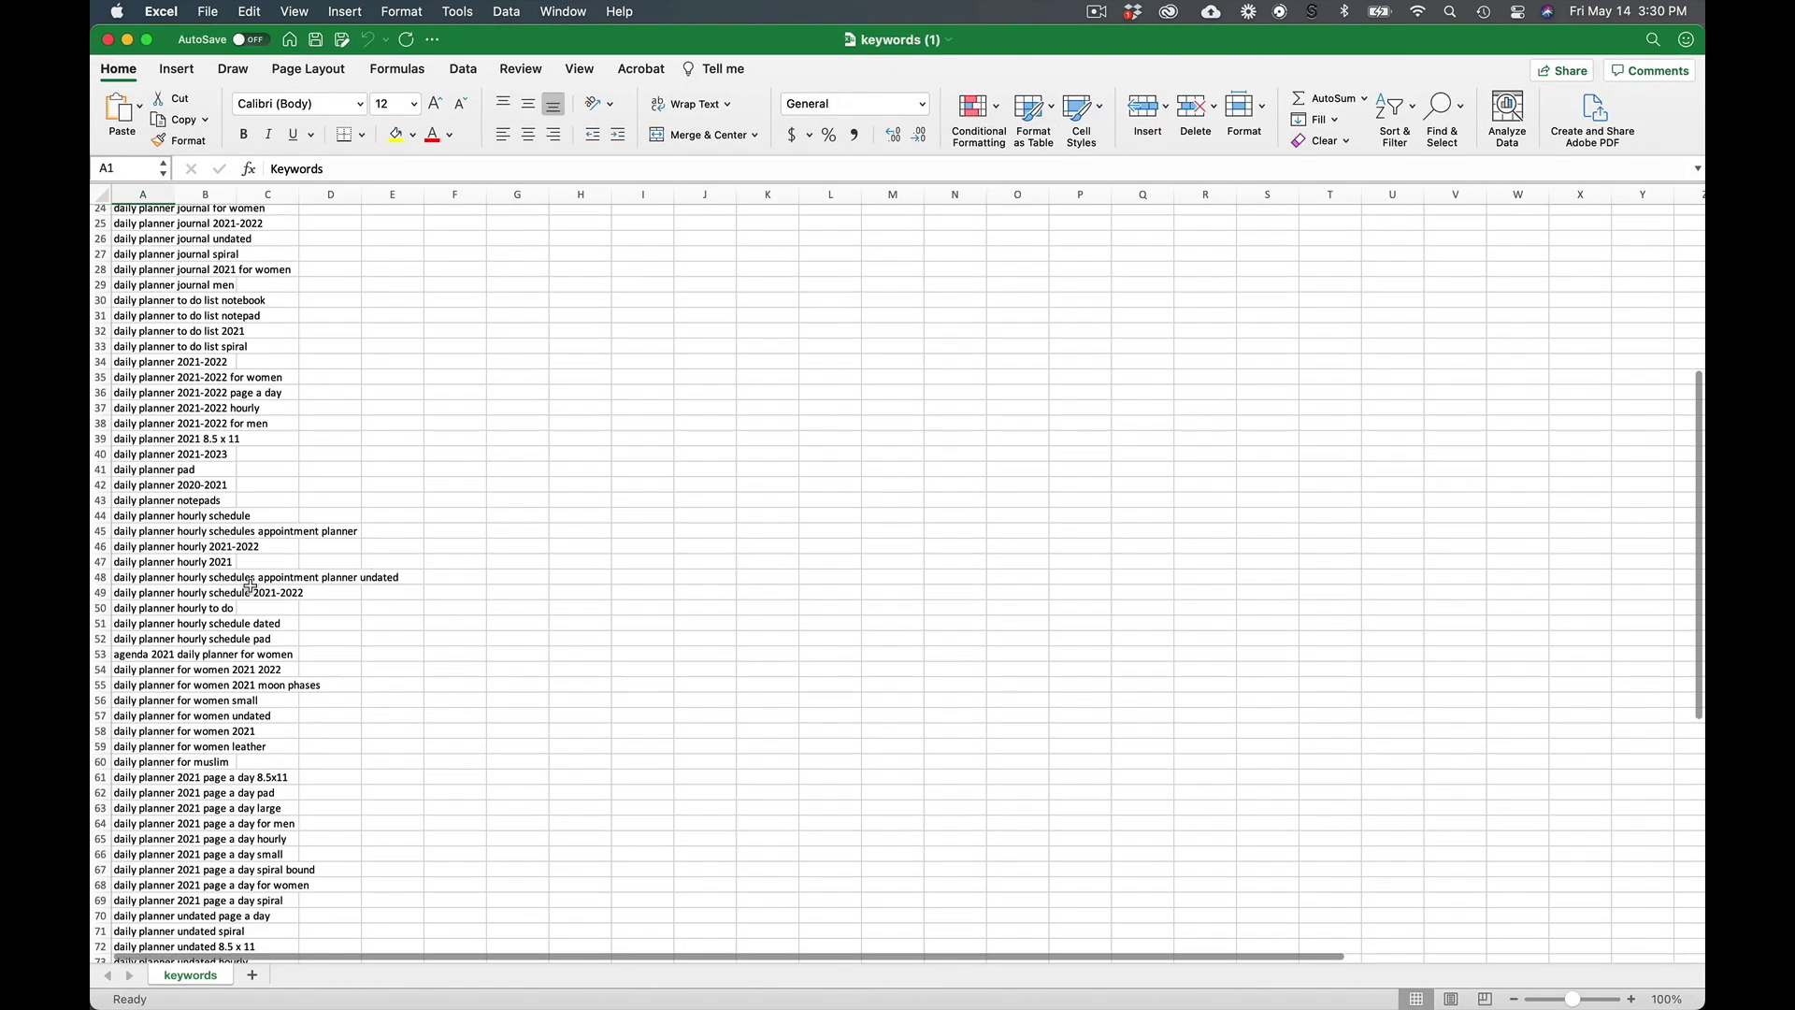
{"action": "scroll", "coordinate": [252, 589], "scroll_direction": "down", "scroll_amount": 5}
{"action": "scroll", "coordinate": [253, 590], "scroll_direction": "down", "scroll_amount": 5}
{"action": "key", "text": "ctrl+Left"}
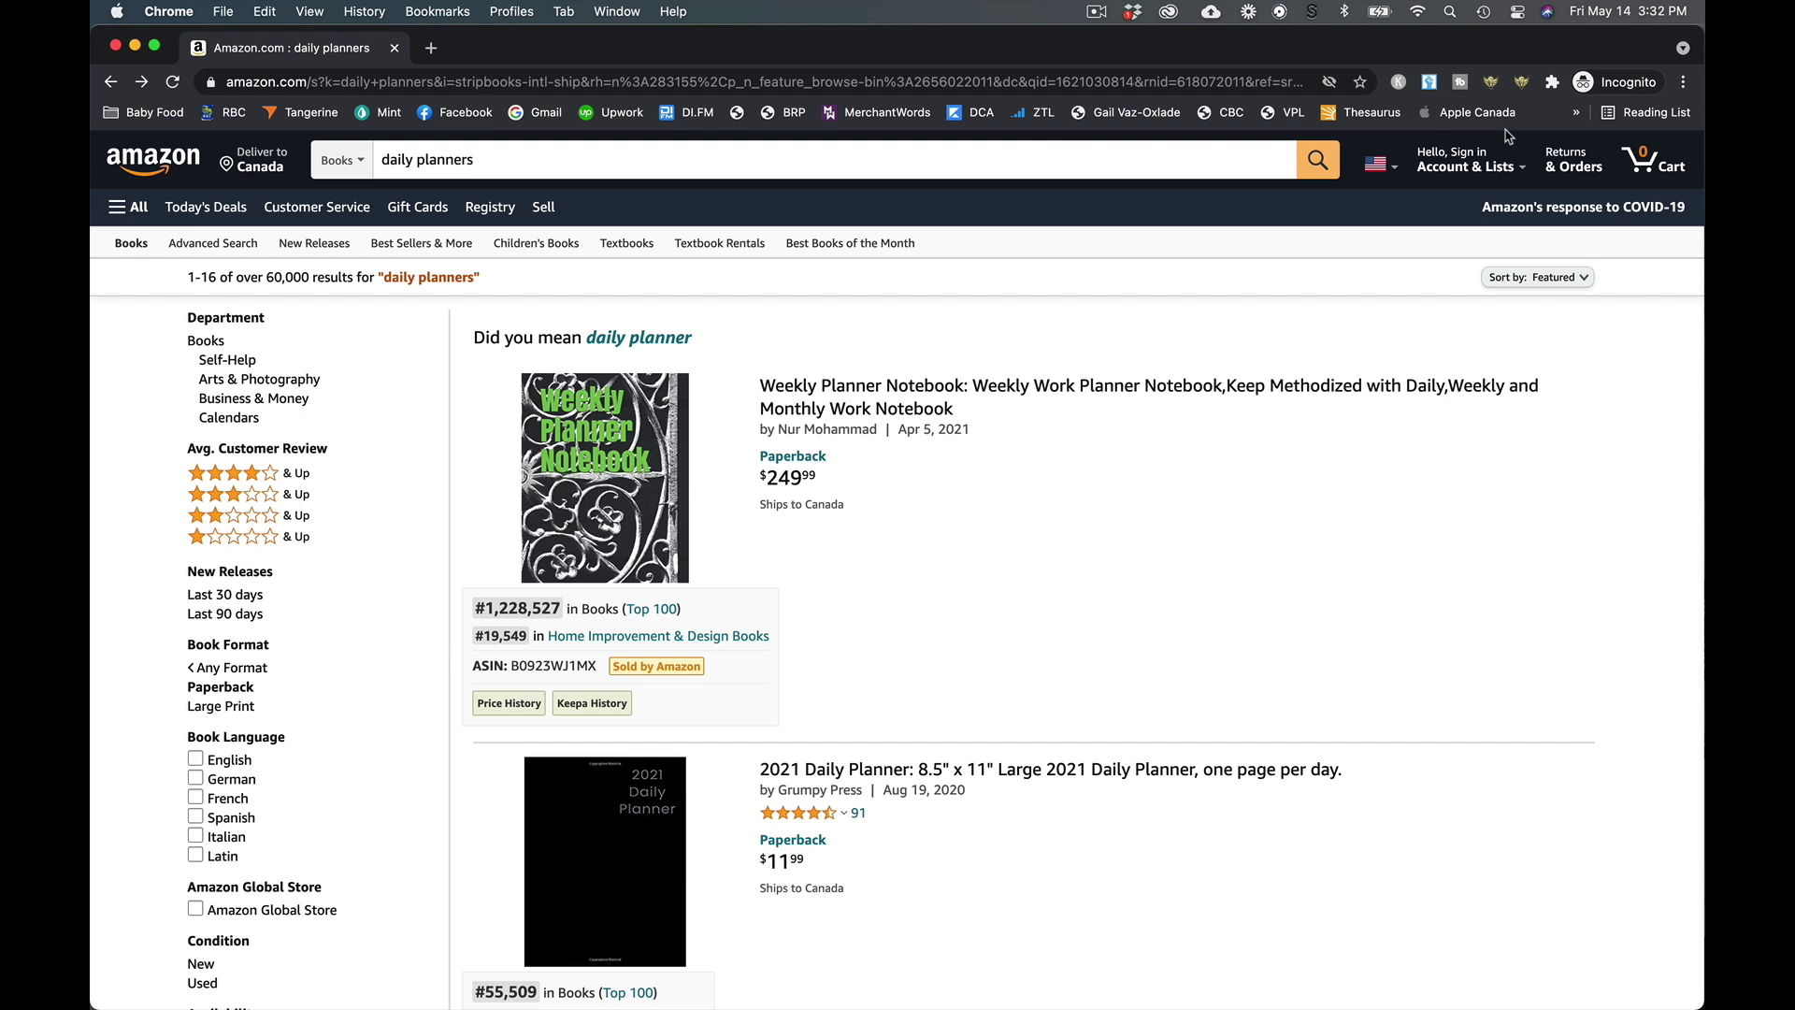
{"action": "scroll", "coordinate": [1020, 601], "scroll_direction": "down", "scroll_amount": 1}
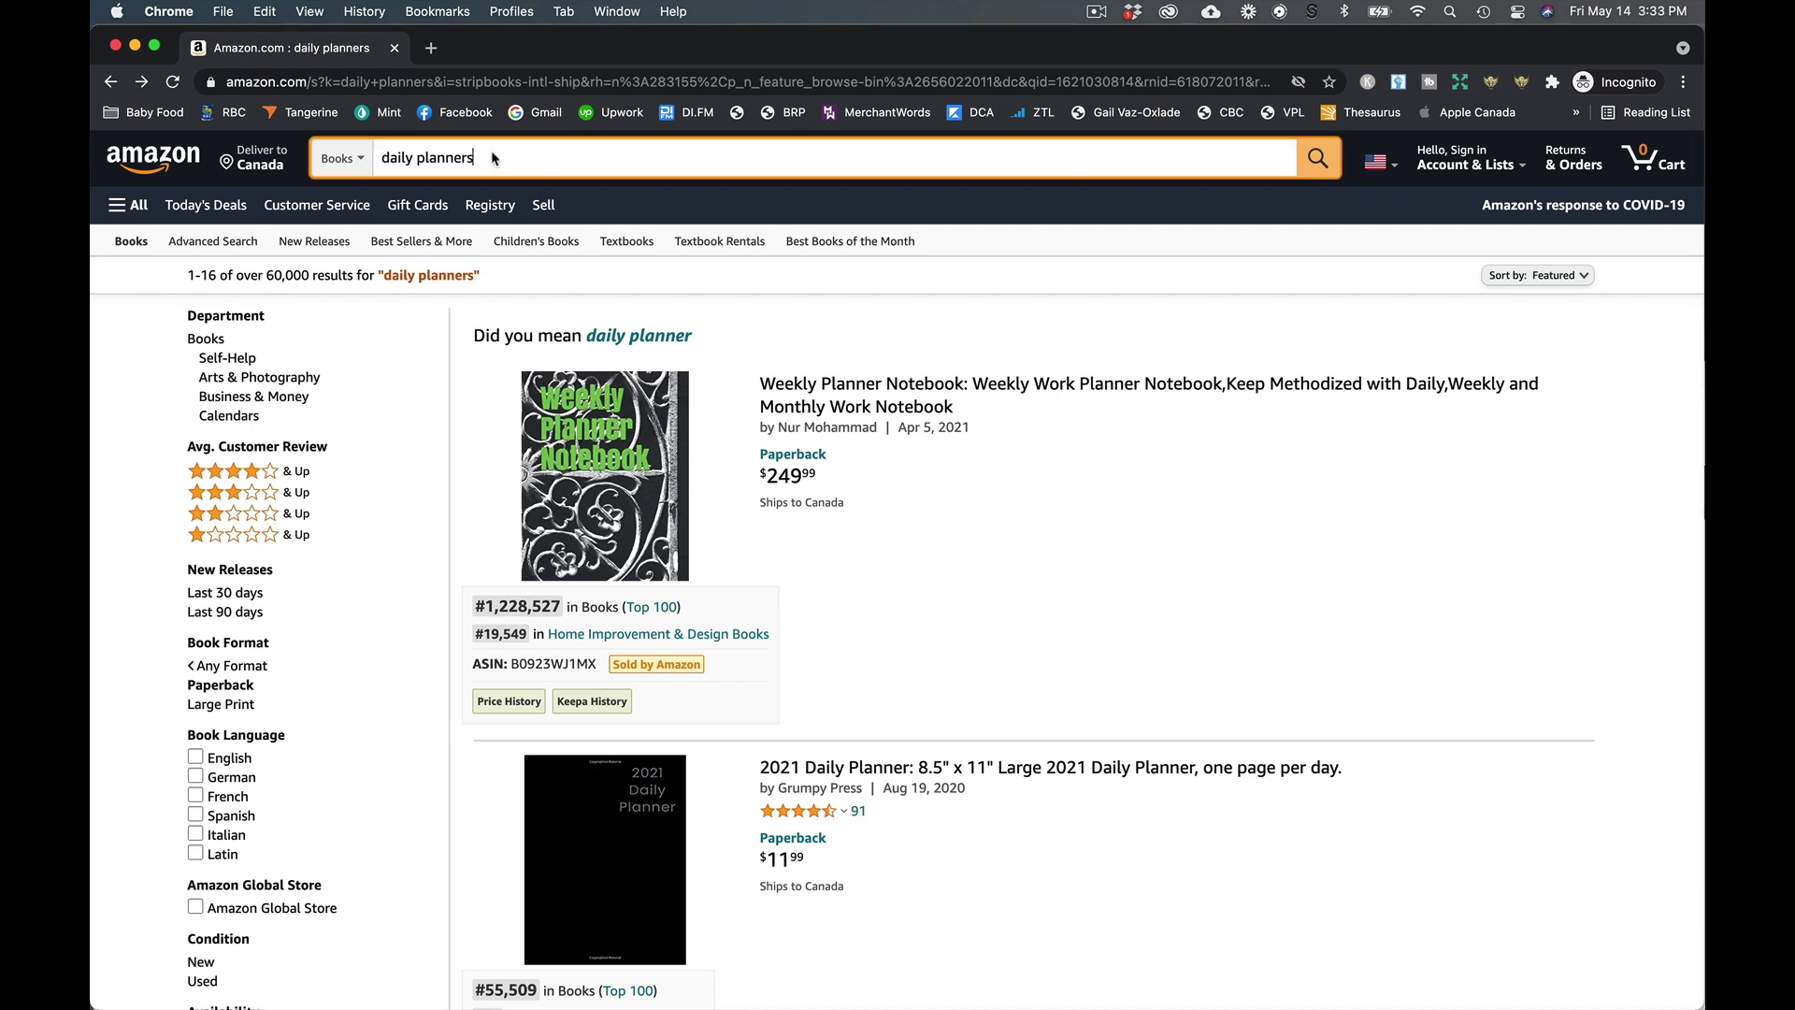
Trim the search query down to 'daily planner'.
{"action": "double_click", "coordinate": [449, 159]}
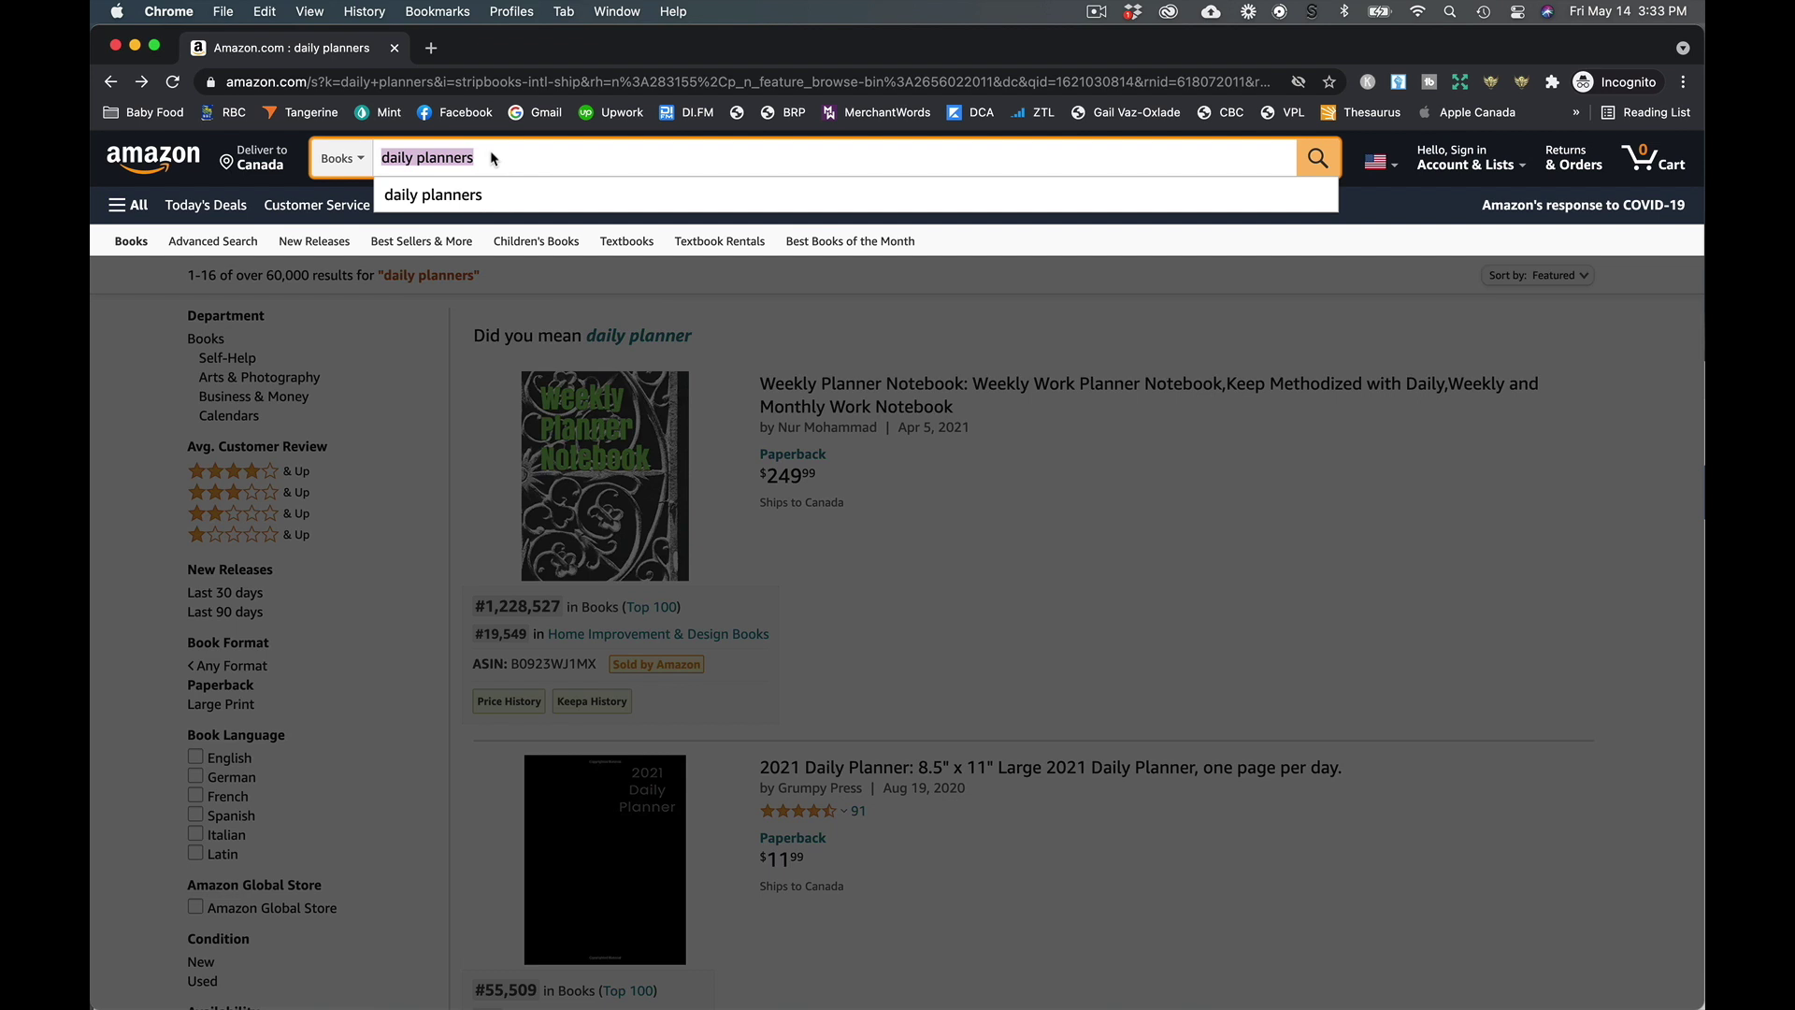
{"action": "left_click", "coordinate": [492, 158]}
{"action": "key", "text": "BackSpace"}
{"action": "key", "text": "BackSpace"}
{"action": "key", "text": "BackSpace"}
{"action": "key", "text": "BackSpace"}
{"action": "key", "text": "BackSpace"}
{"action": "key", "text": "BackSpace"}
{"action": "key", "text": "BackSpace"}
{"action": "key", "text": "BackSpace"}
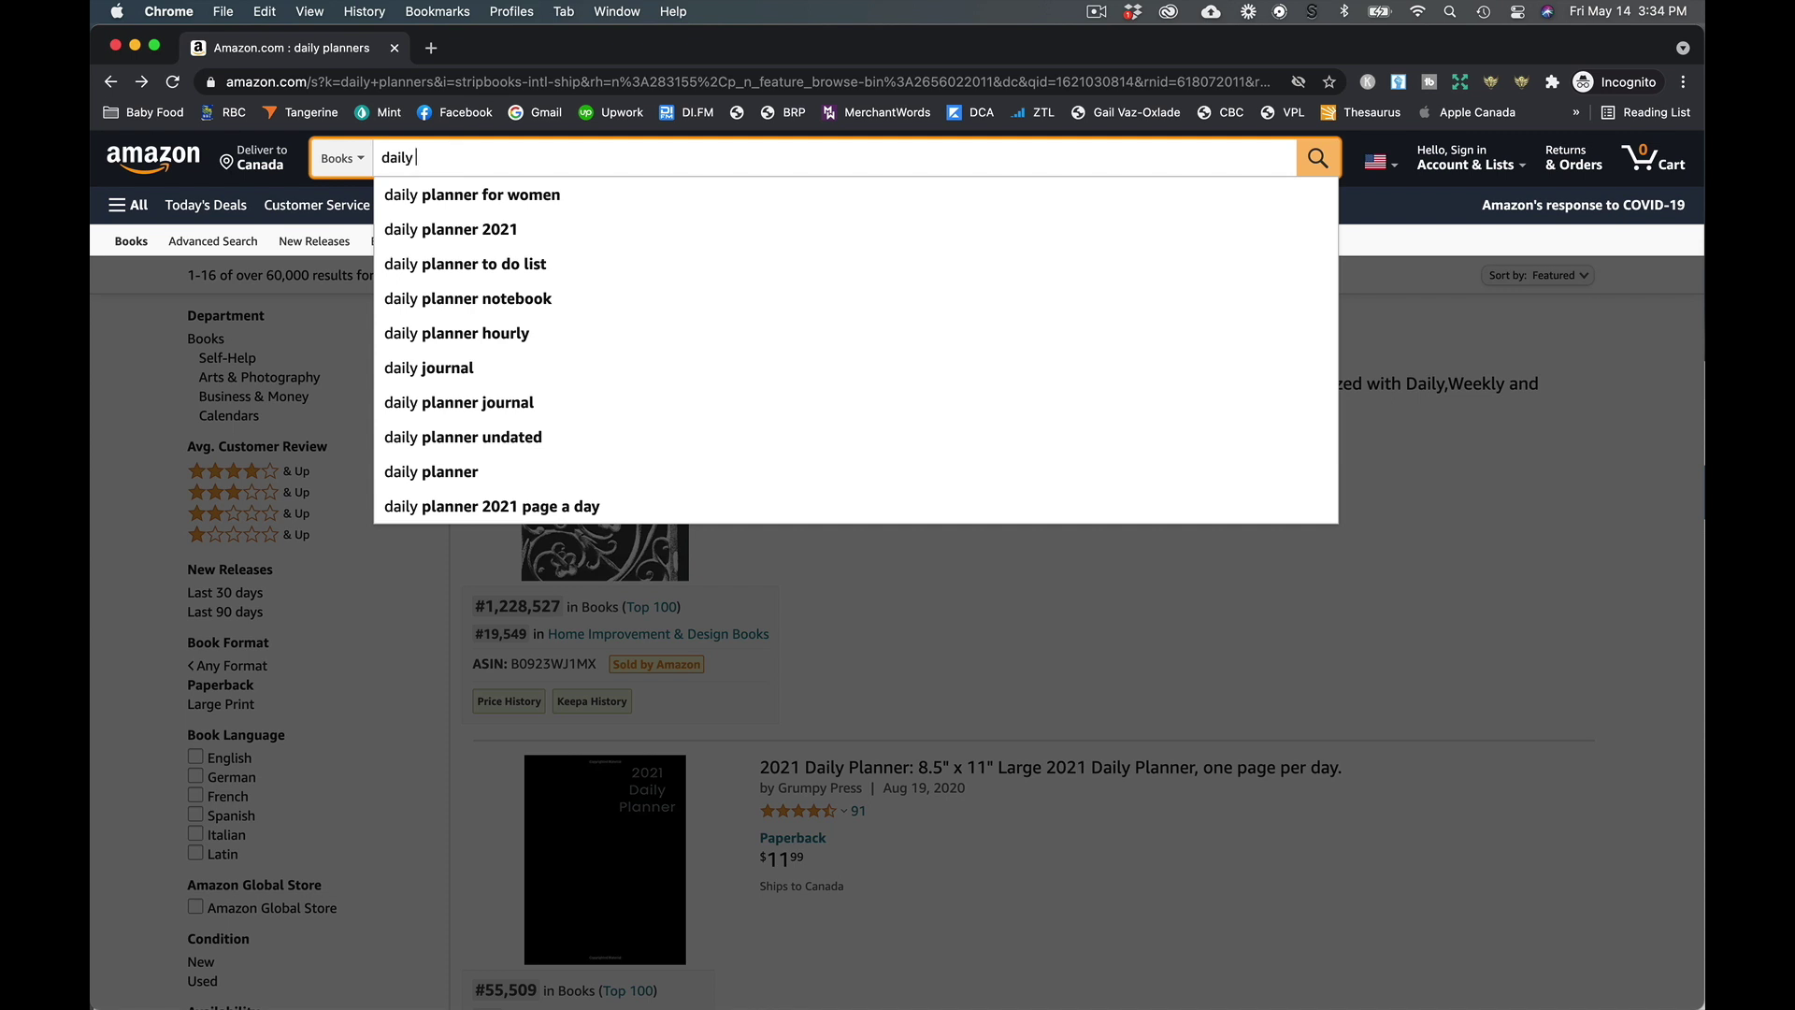
{"action": "type", "text": "pl"}
{"action": "type", "text": "anner"}
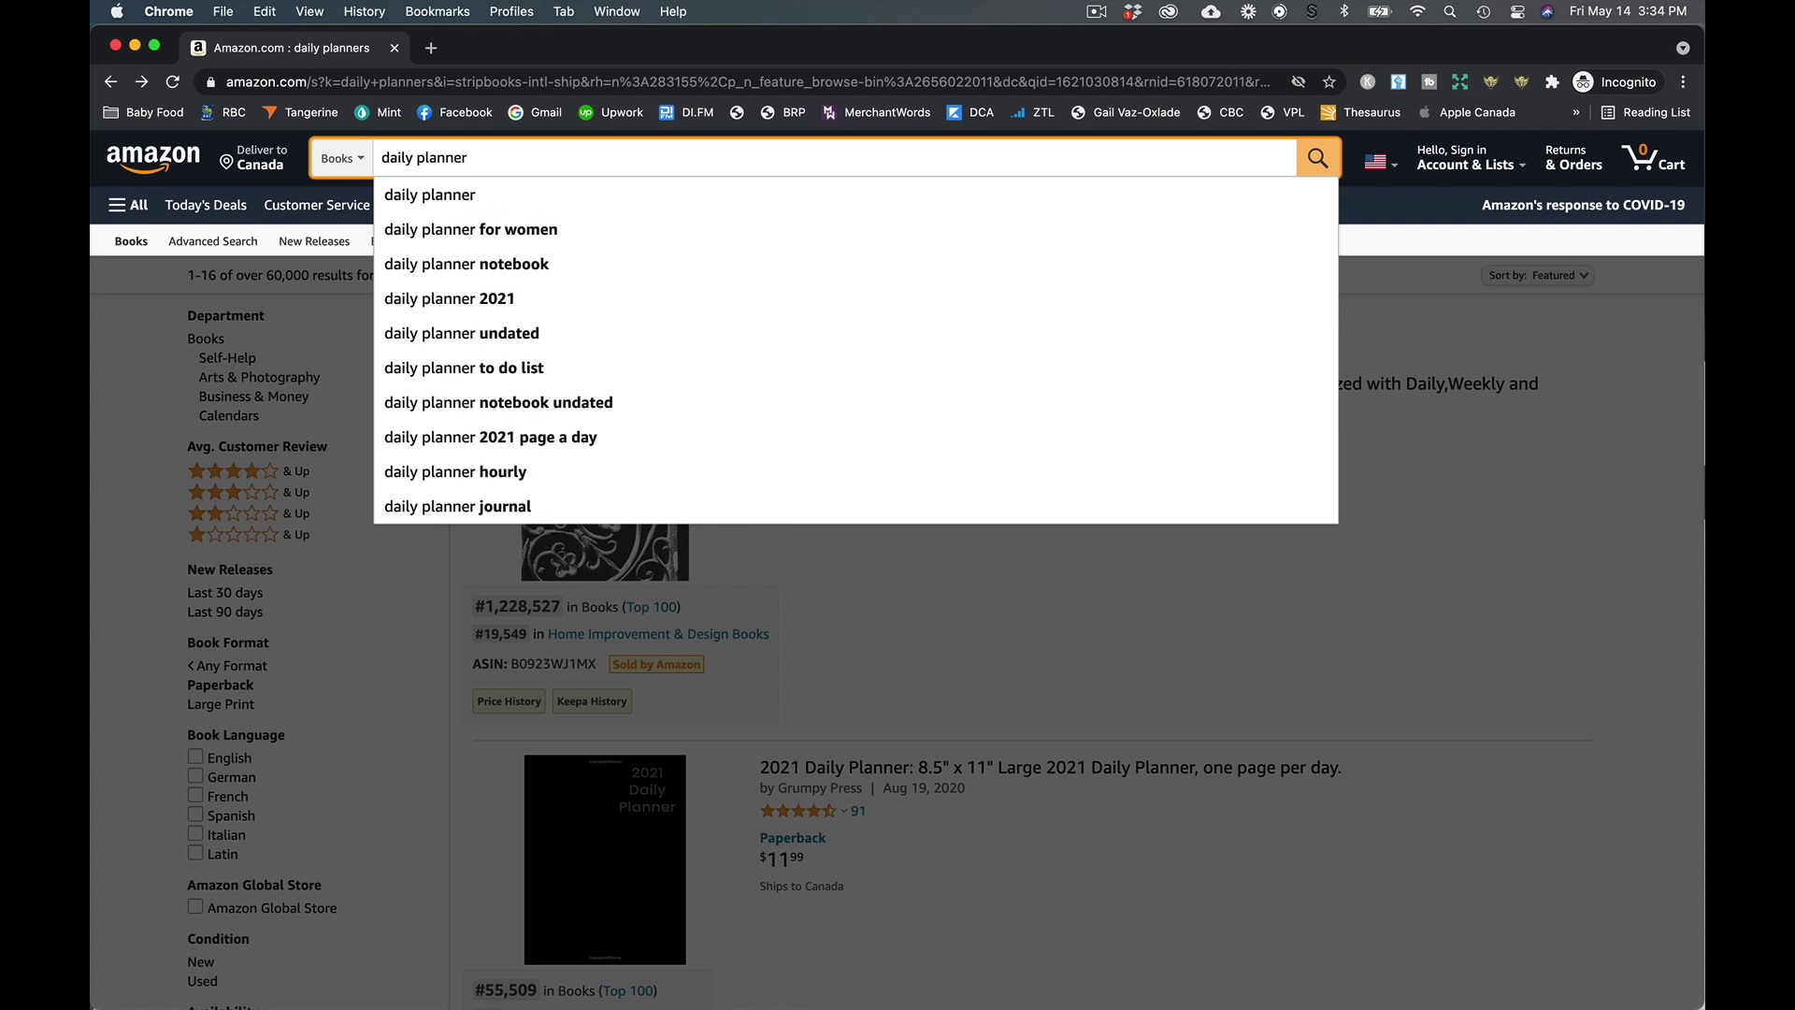
Check the AMZ Suggestion Expander options, reload the results page, and re-enter the search box.
{"action": "right_click", "coordinate": [1460, 81]}
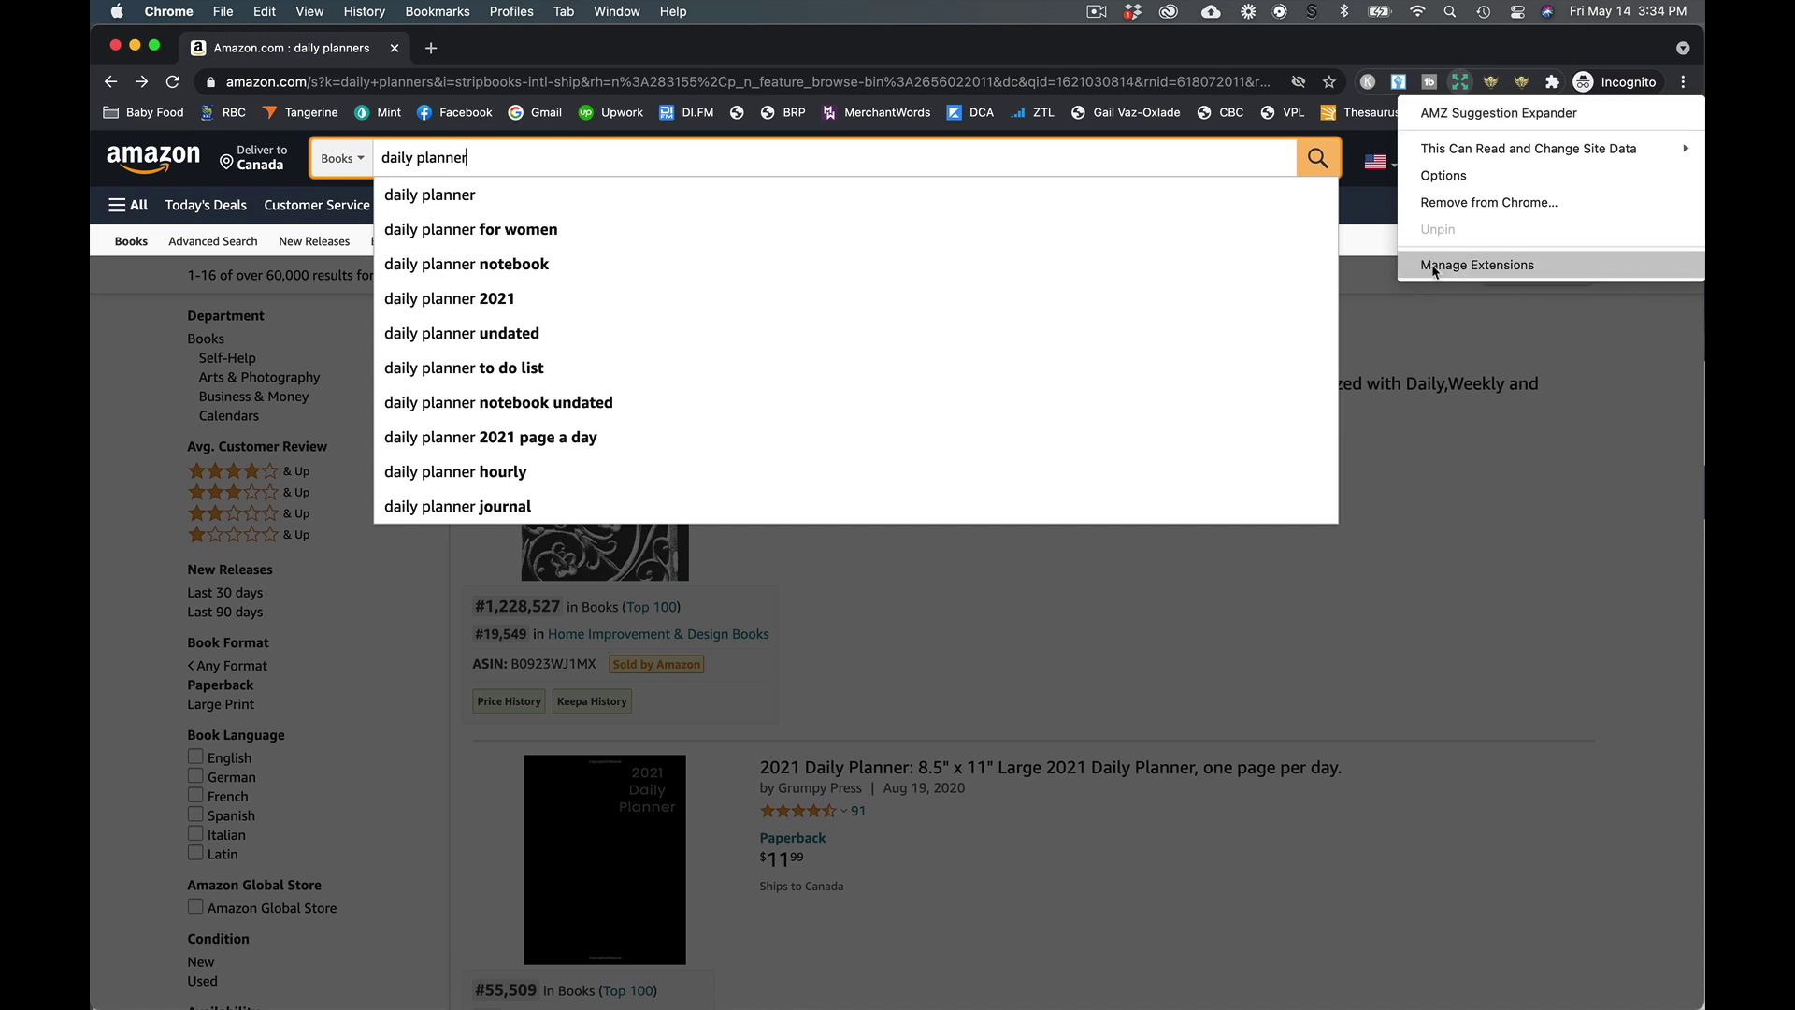
{"action": "key", "text": "Escape"}
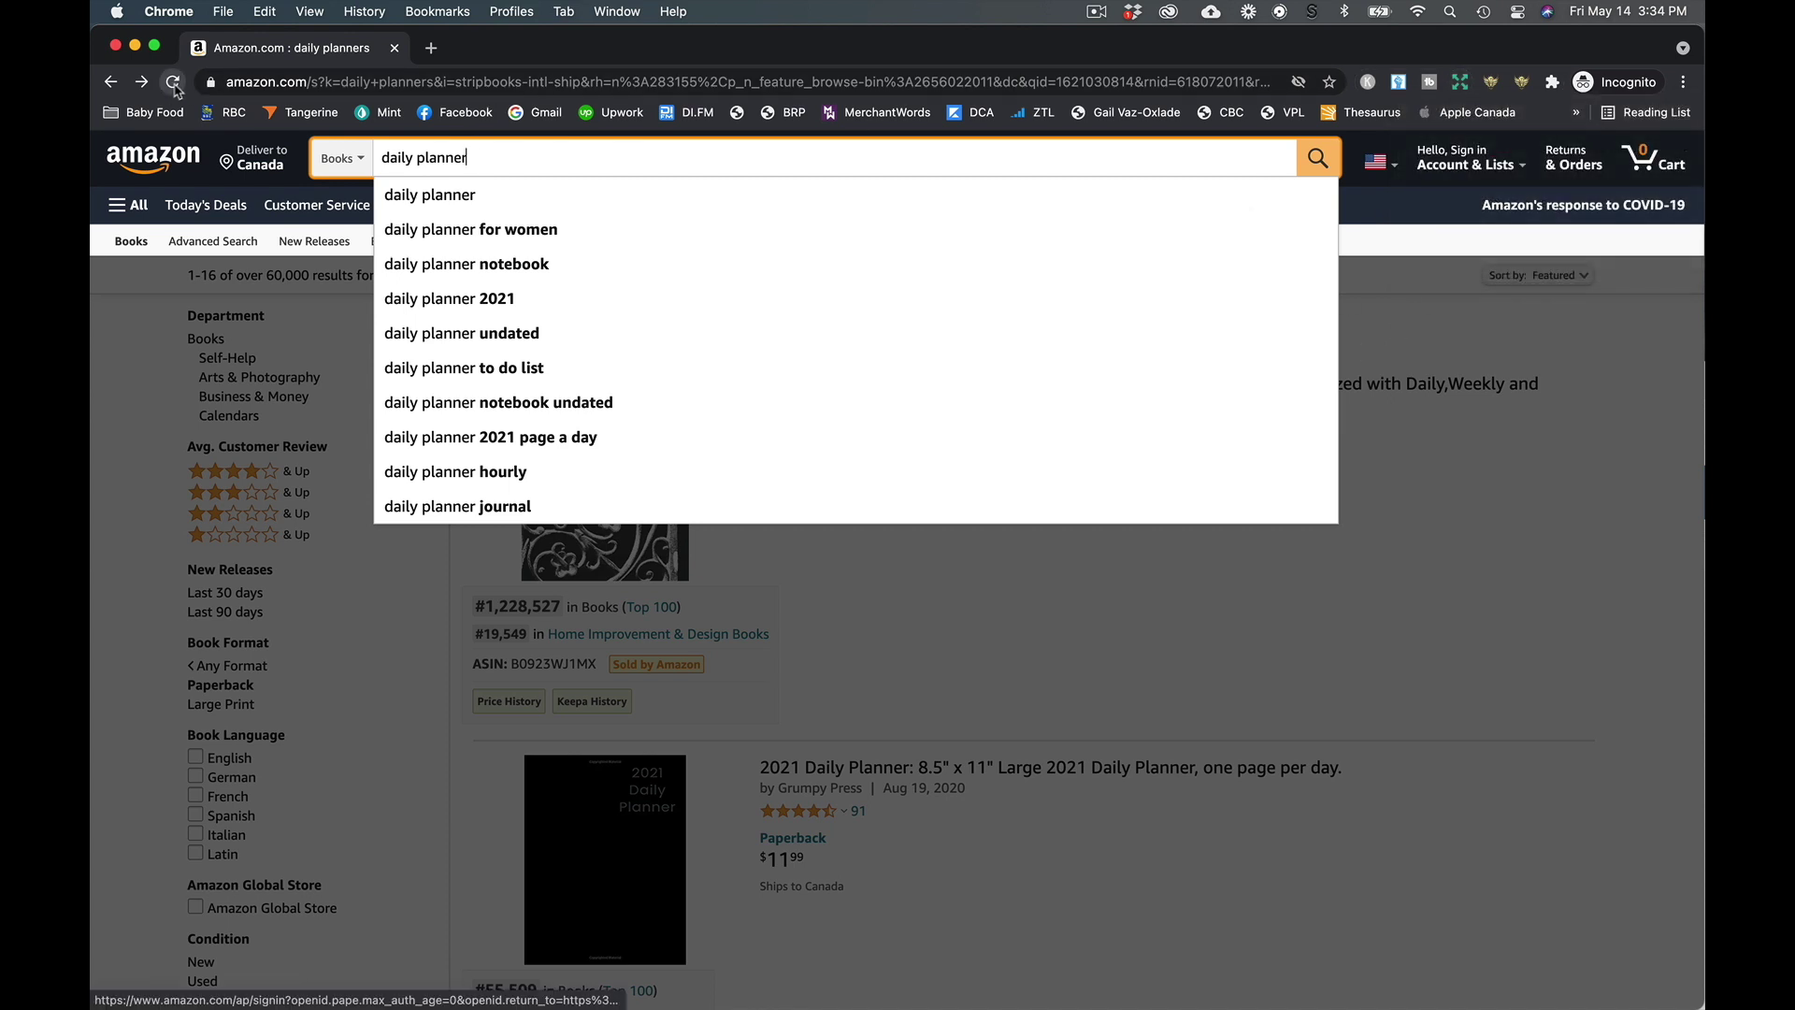
{"action": "left_click", "coordinate": [174, 81]}
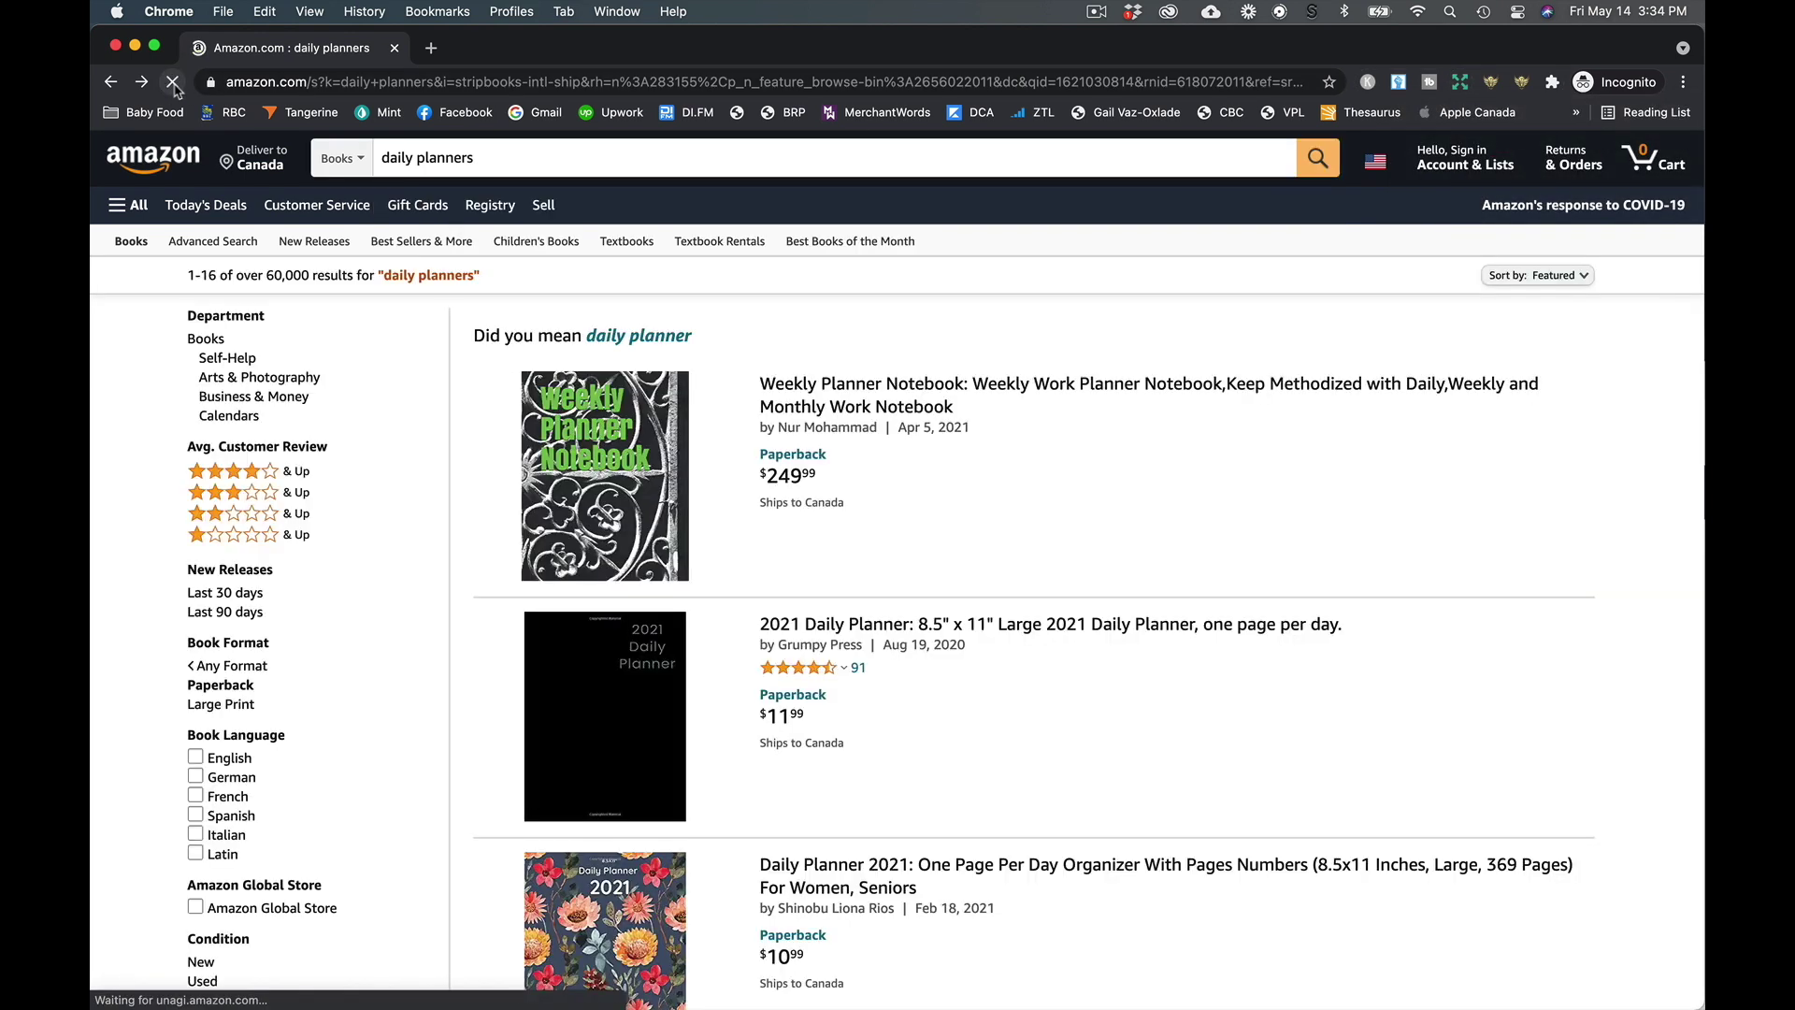
{"action": "left_click", "coordinate": [534, 157]}
Show the Keywords Before, Keywords After and Other suggestions for 'daily planner', then close the list.
{"action": "key", "text": "BackSpace"}
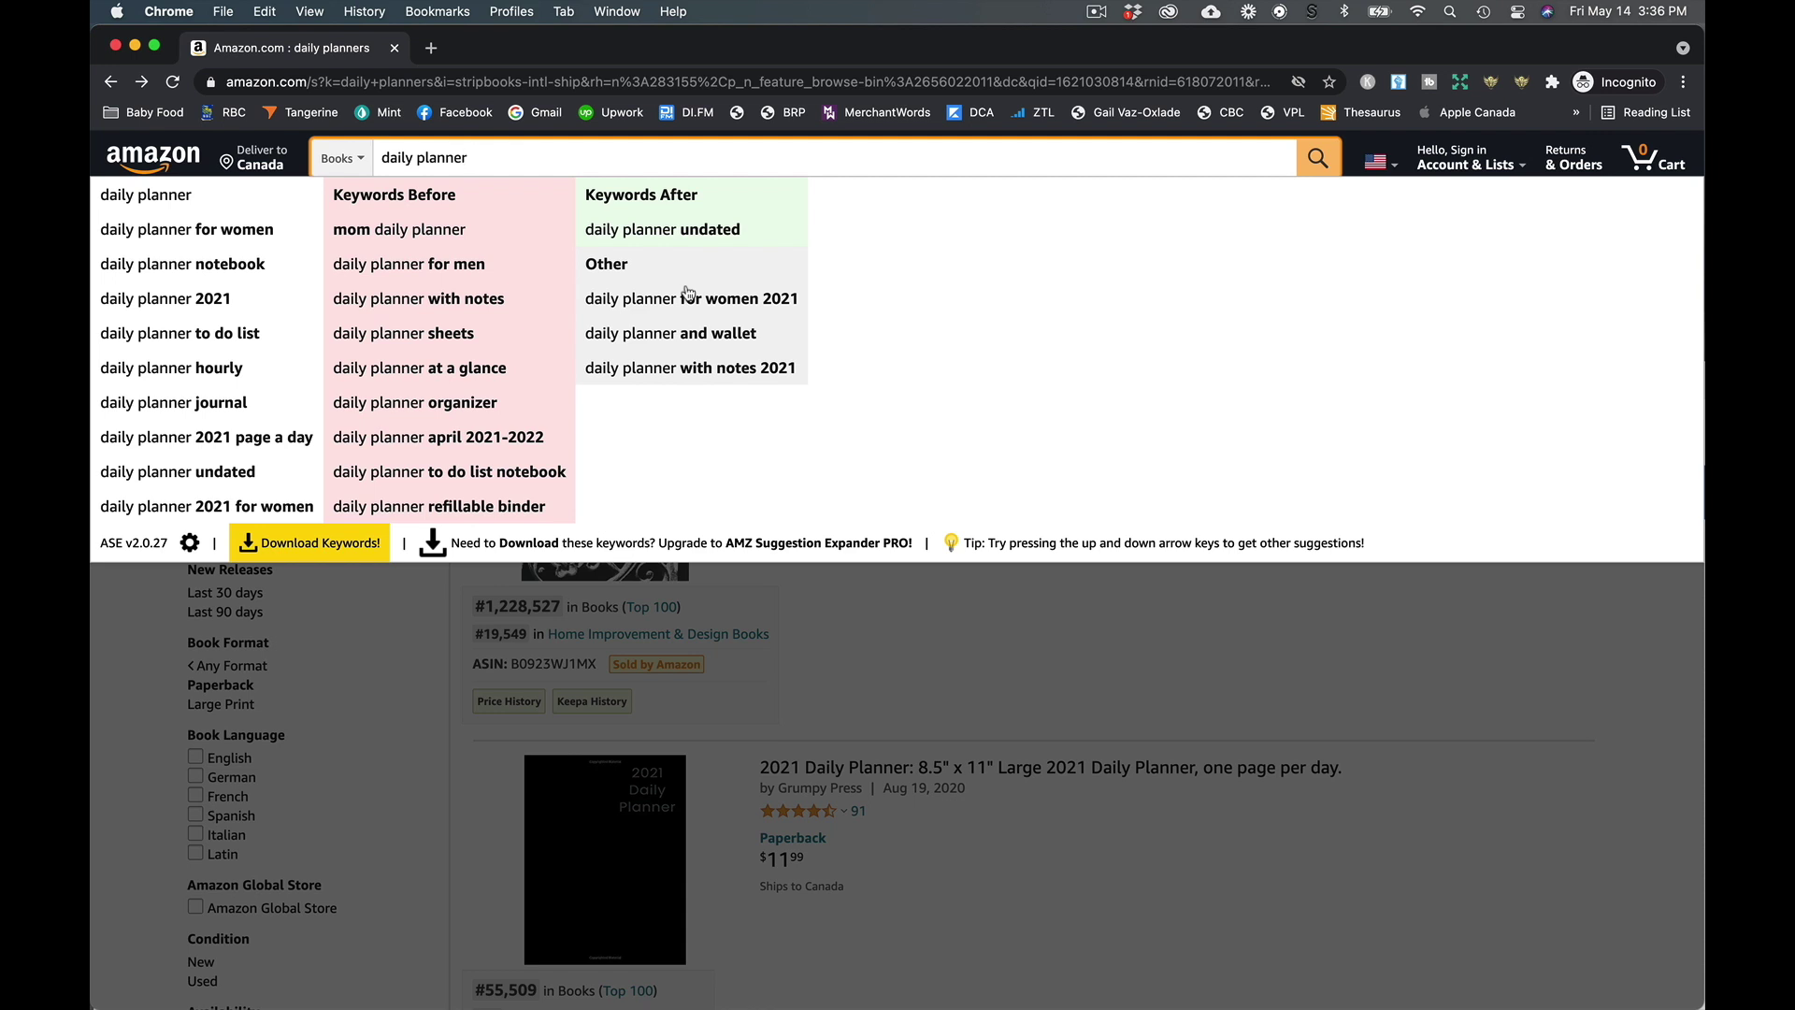
{"action": "left_click", "coordinate": [849, 613]}
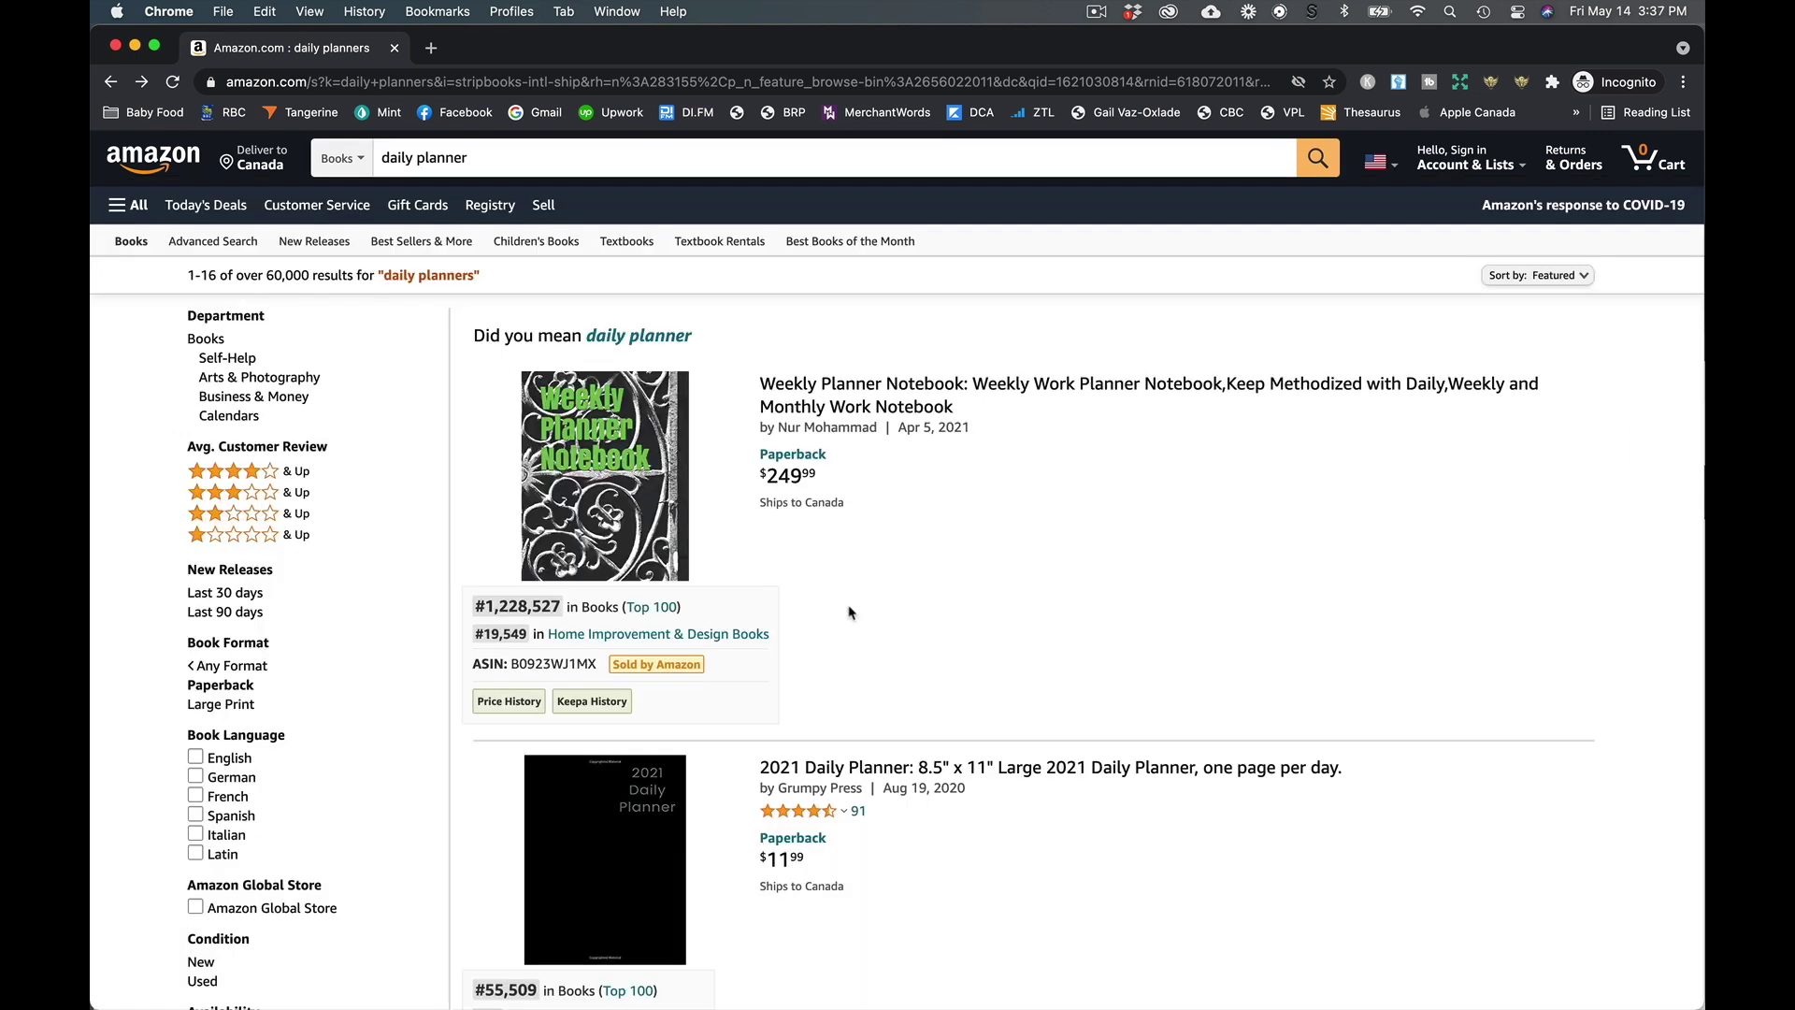